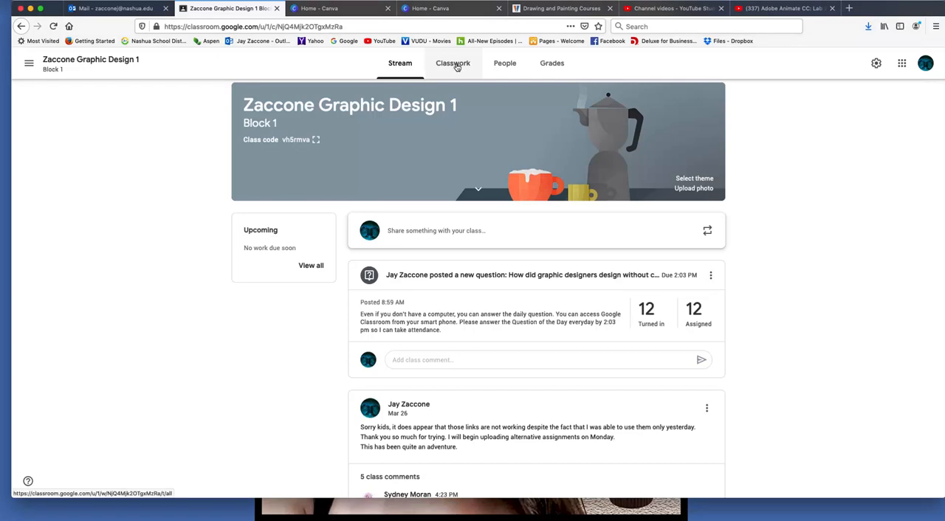
View the LOGO DESIGN assignment in the class's Classwork and examine its attached sample image JMZ LOGO 1.png
click(457, 67)
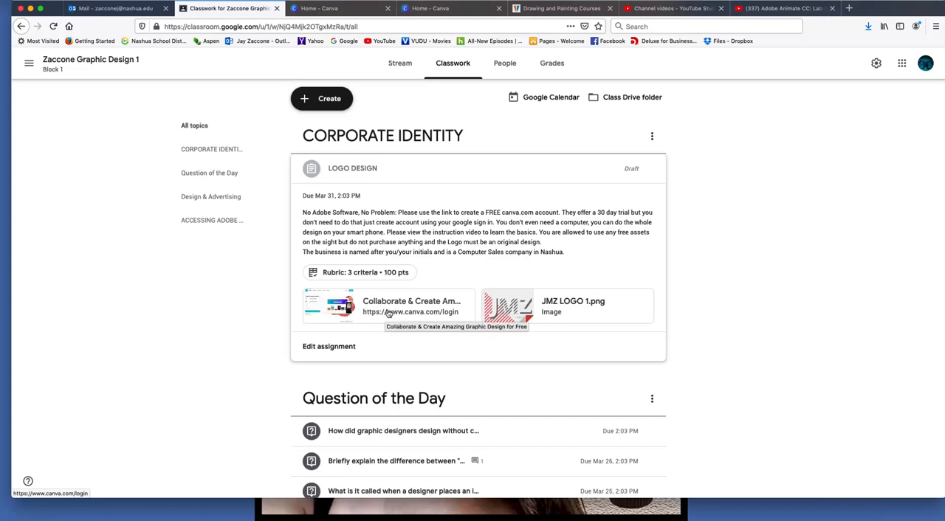
click(524, 309)
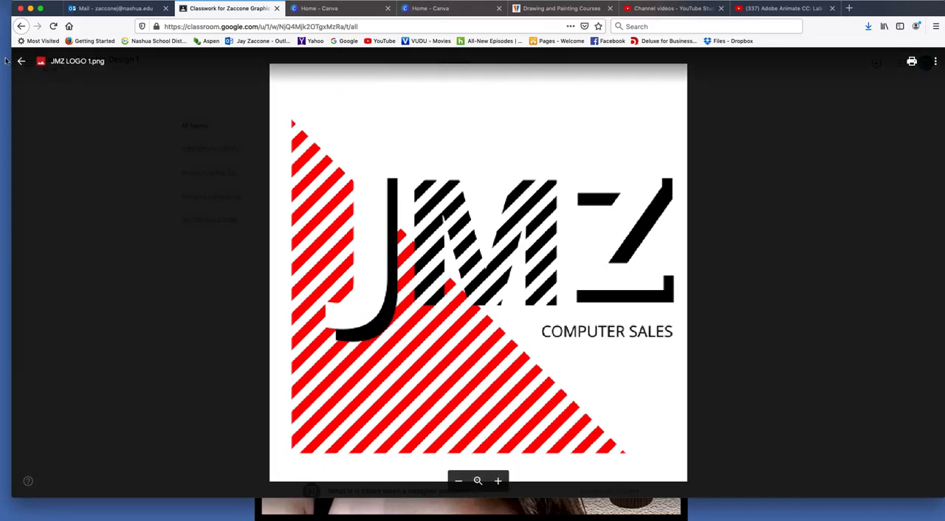
click(22, 61)
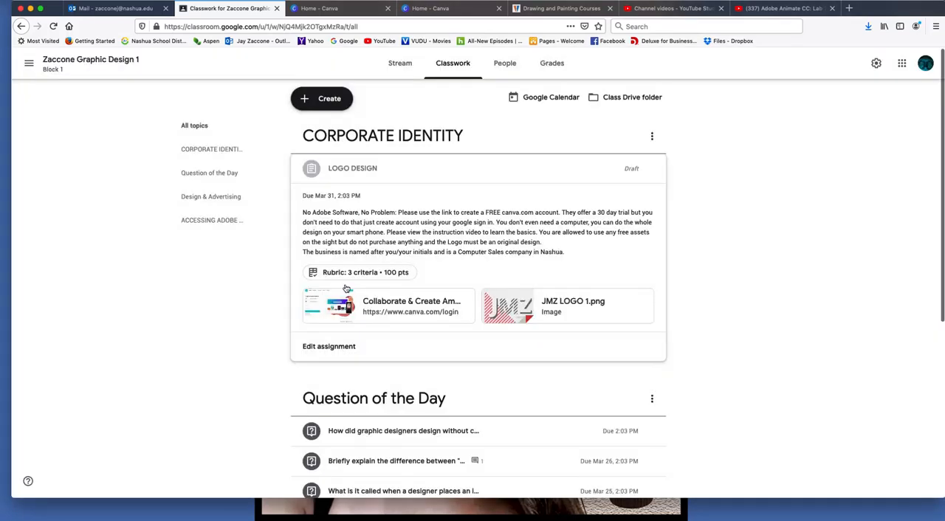
Close the two old Canva pages, open the assignment's Canva link and log in with the school Google account
click(499, 8)
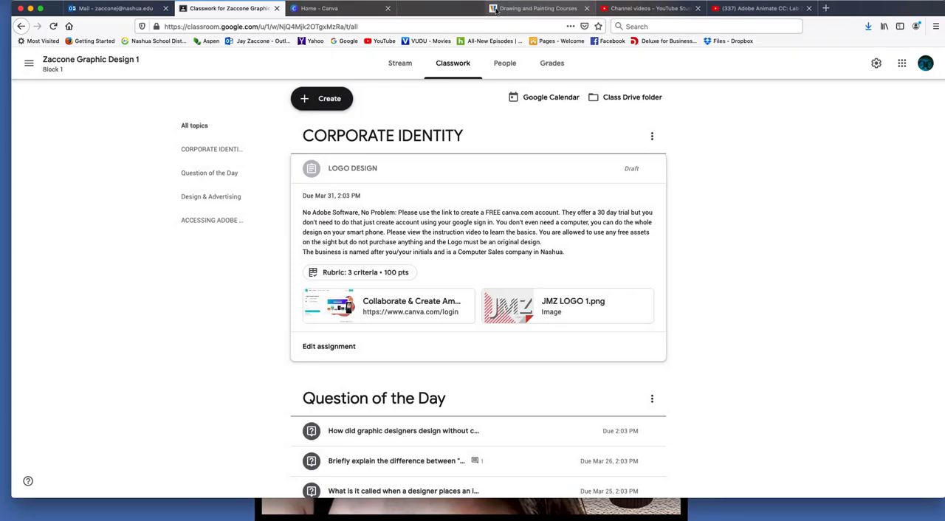
click(387, 8)
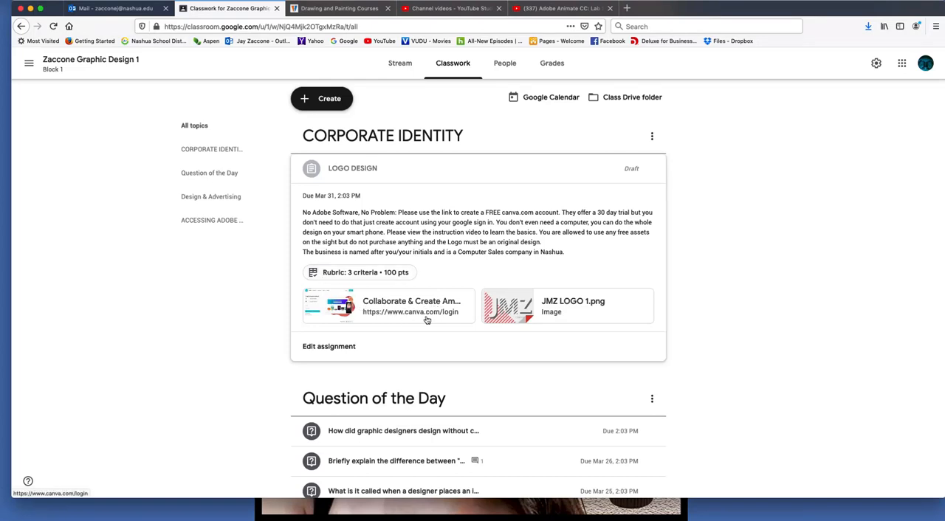
scroll(419, 319, down, 1)
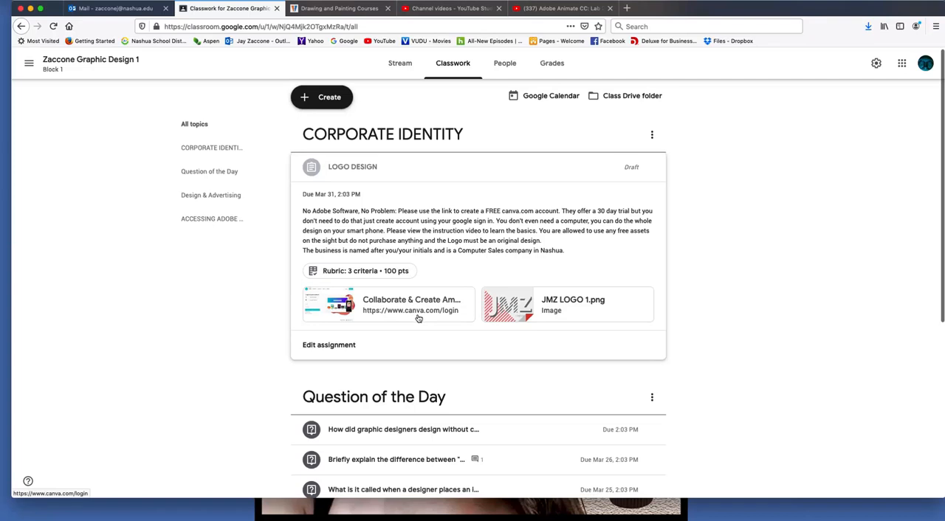
click(421, 303)
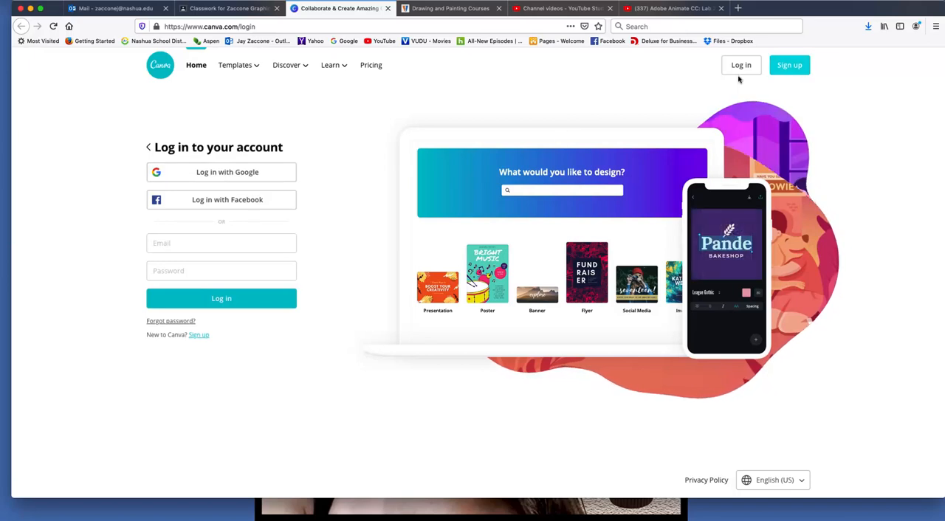
click(260, 175)
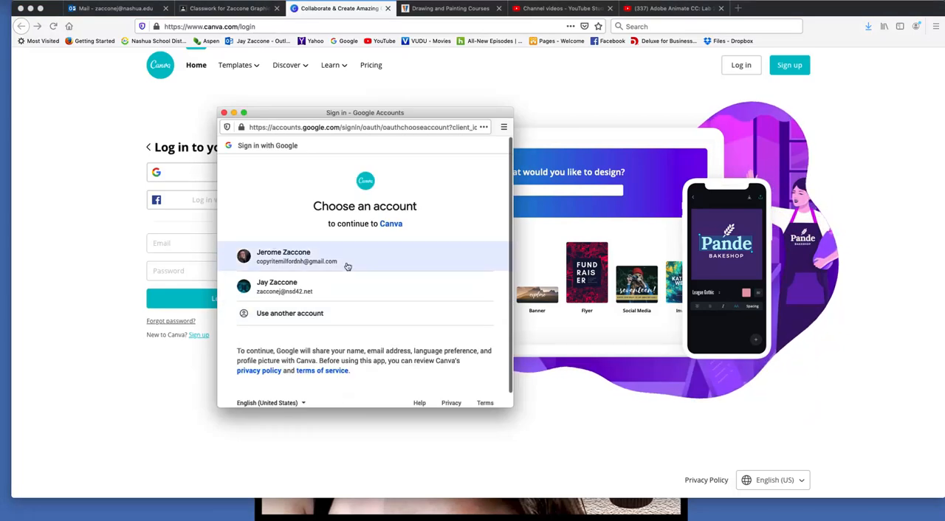
click(302, 293)
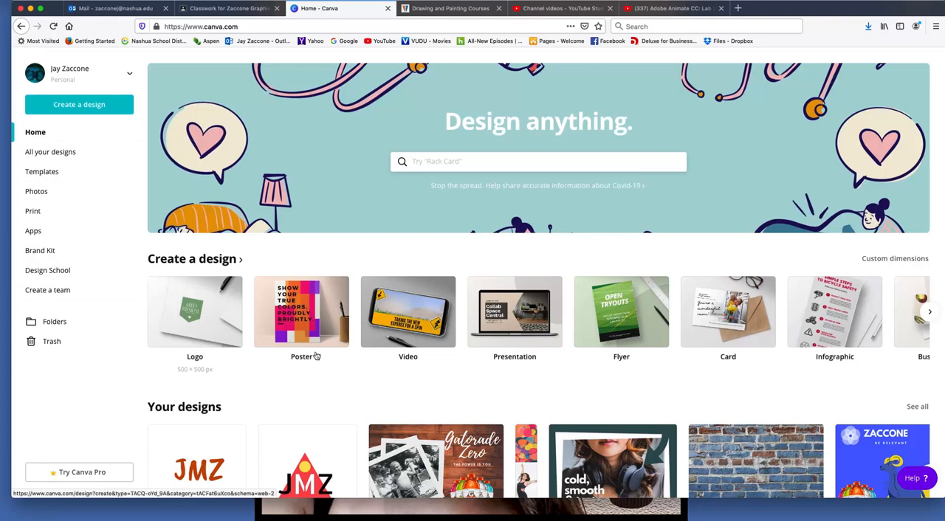
Open the Driving Cold design from the existing designs and look over the available backgrounds
scroll(325, 362, down, 5)
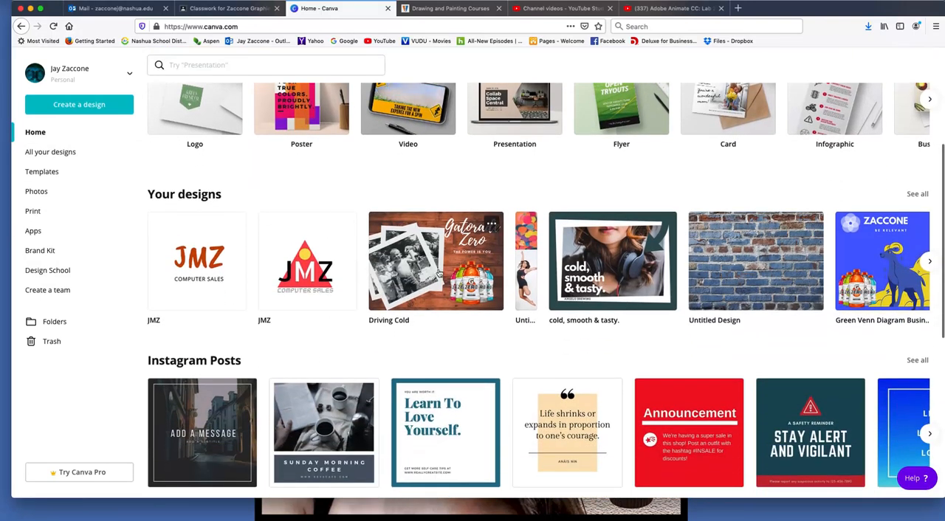
click(413, 273)
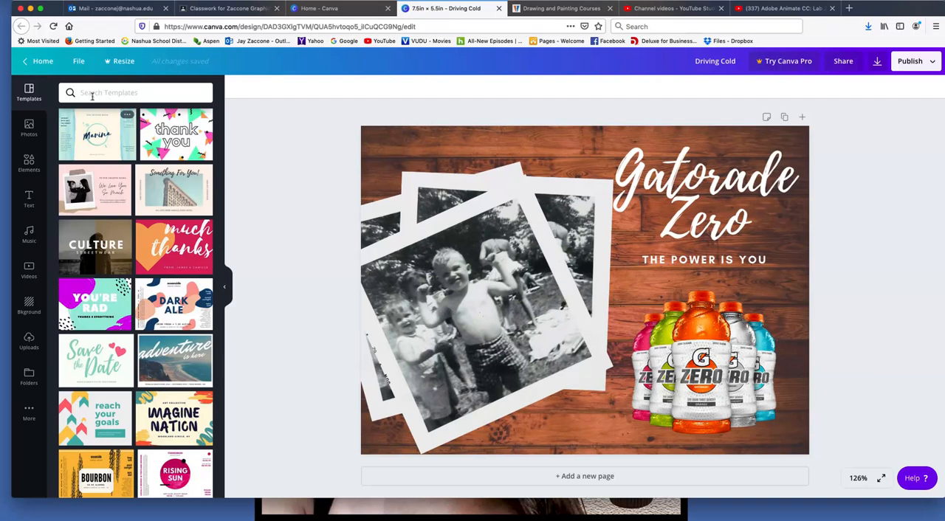
click(225, 286)
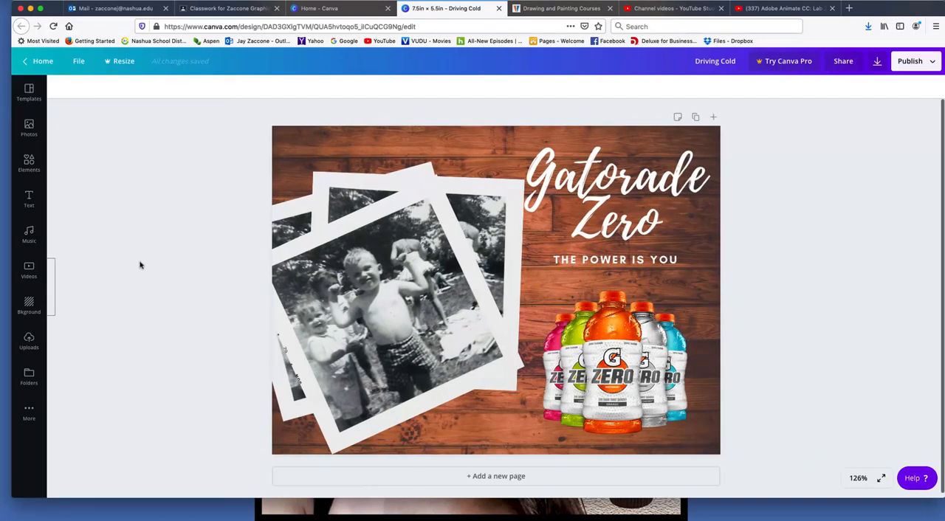
click(29, 303)
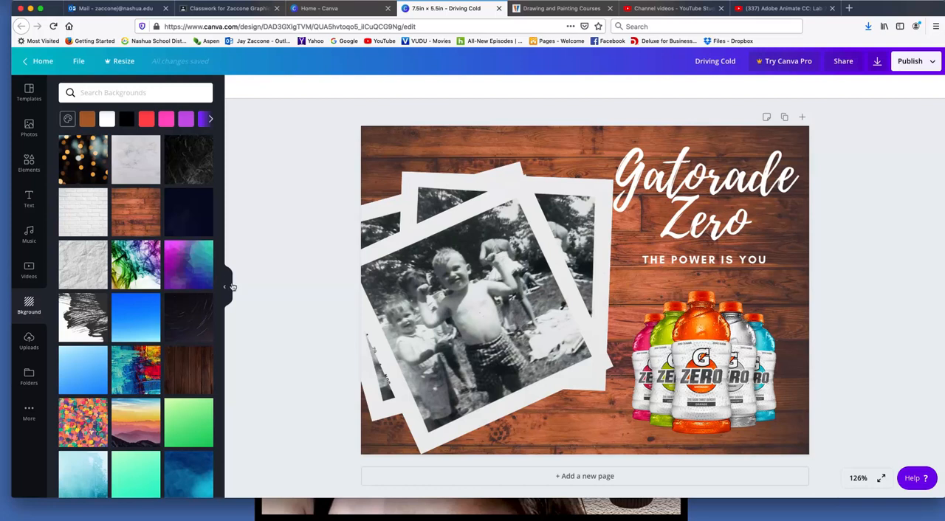
click(225, 286)
Select the tilted photo, the bottles image and the Gatorade Zero heading in turn to examine the design's separate parts
click(462, 274)
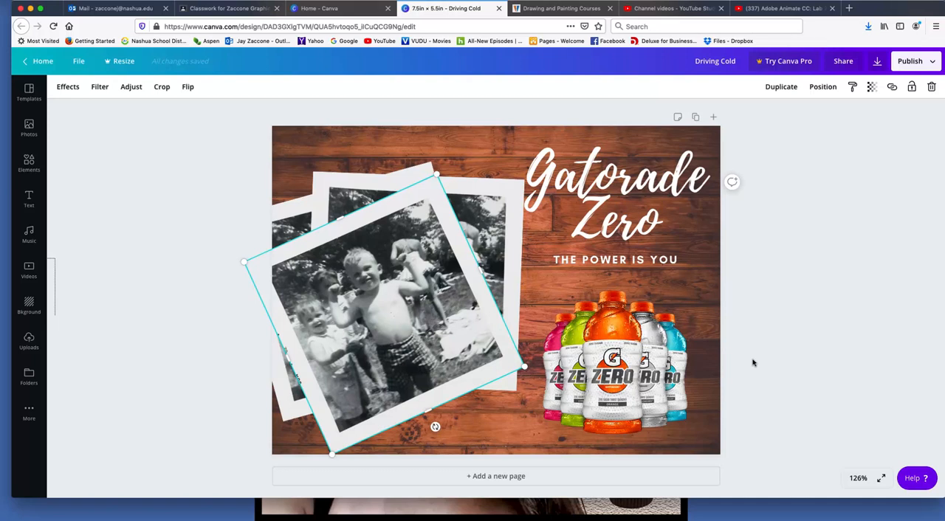
click(650, 373)
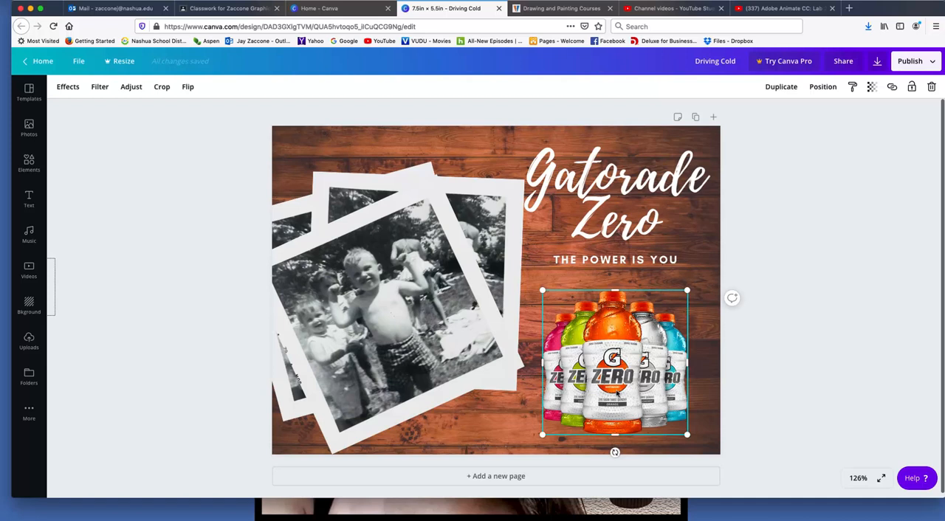
click(476, 321)
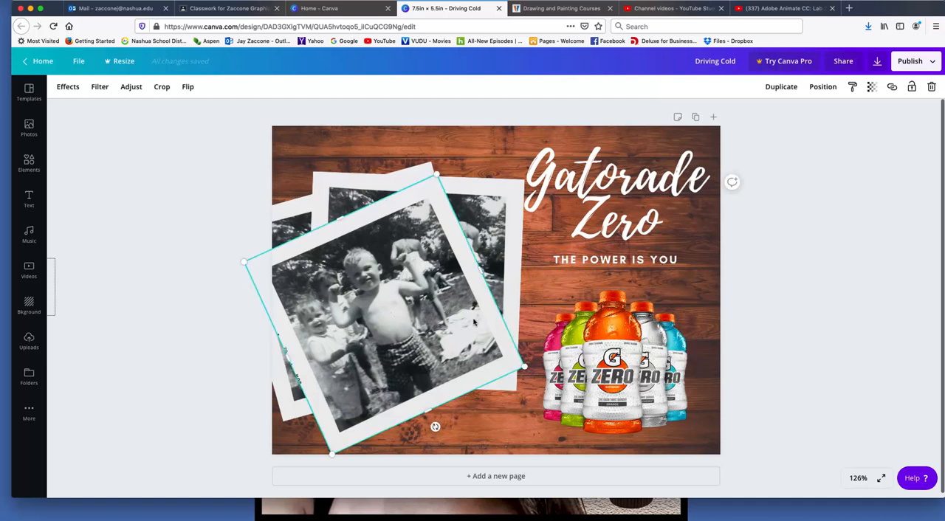
click(653, 190)
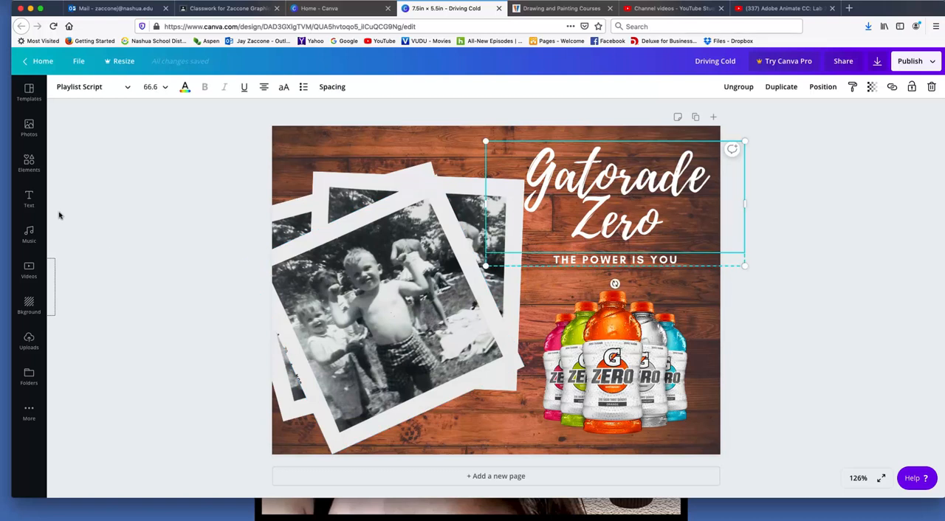
Browse the ready-made font combinations among the text options
click(28, 198)
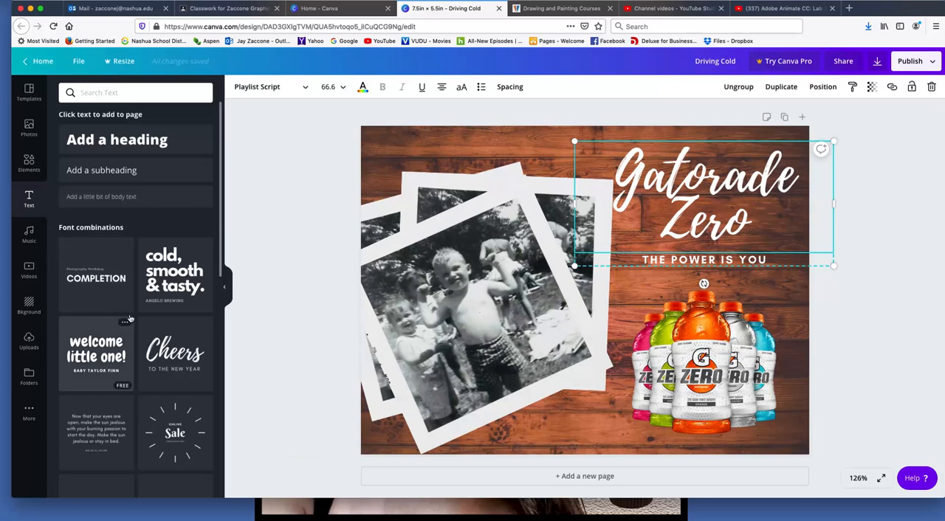
scroll(154, 391, down, 5)
scroll(154, 392, down, 1)
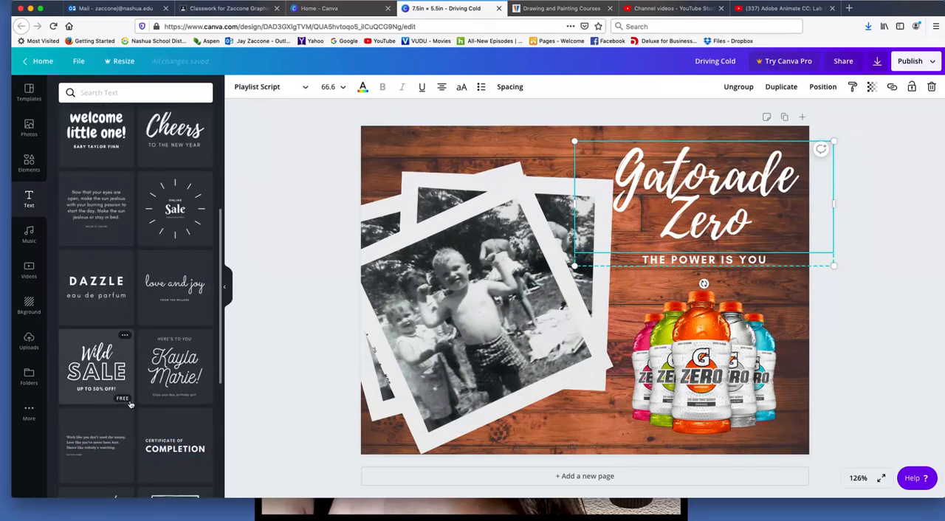
scroll(151, 392, down, 1)
scroll(163, 369, up, 5)
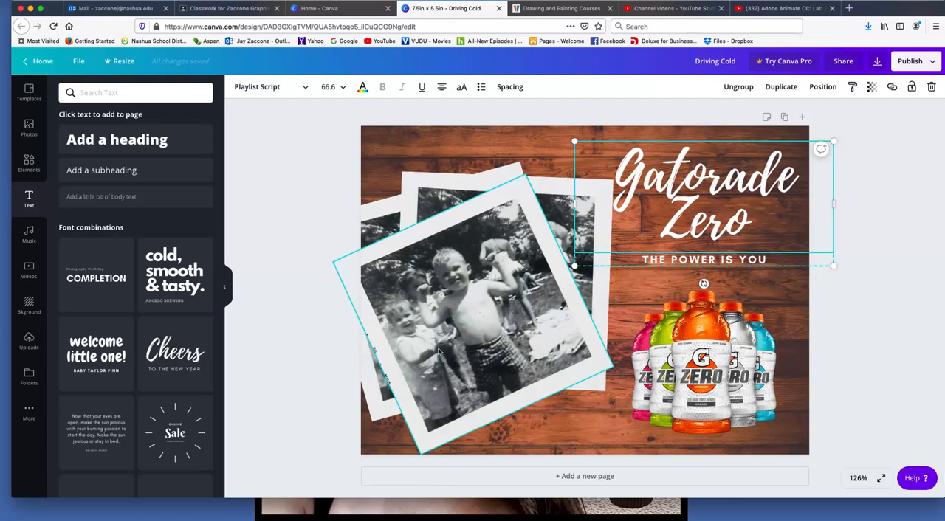
Return to the Canva home page and open the Green Venn Diagram Business Logo design
click(32, 62)
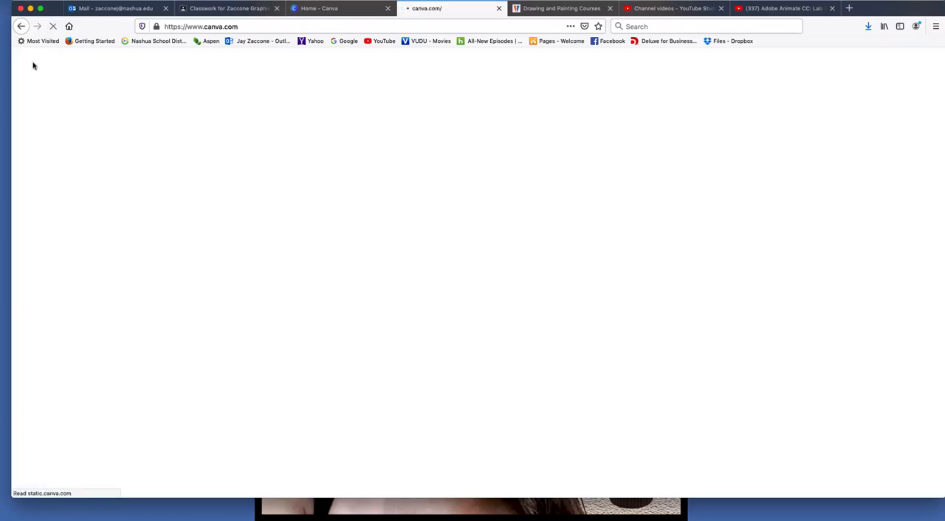
scroll(516, 296, down, 3)
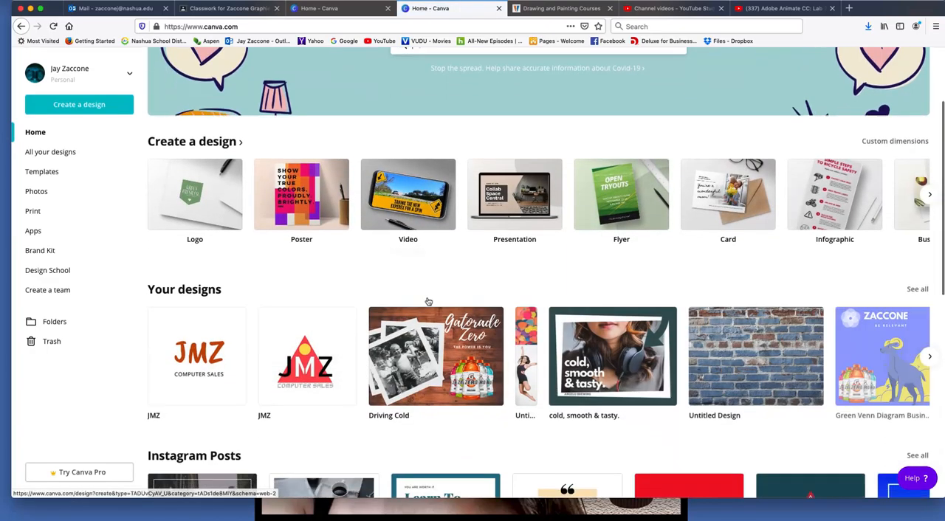
scroll(613, 261, down, 2)
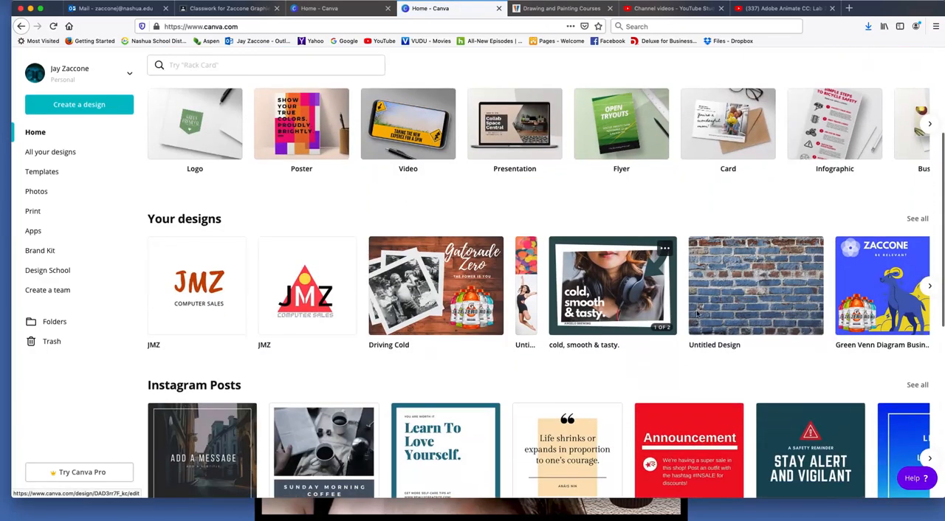
click(873, 298)
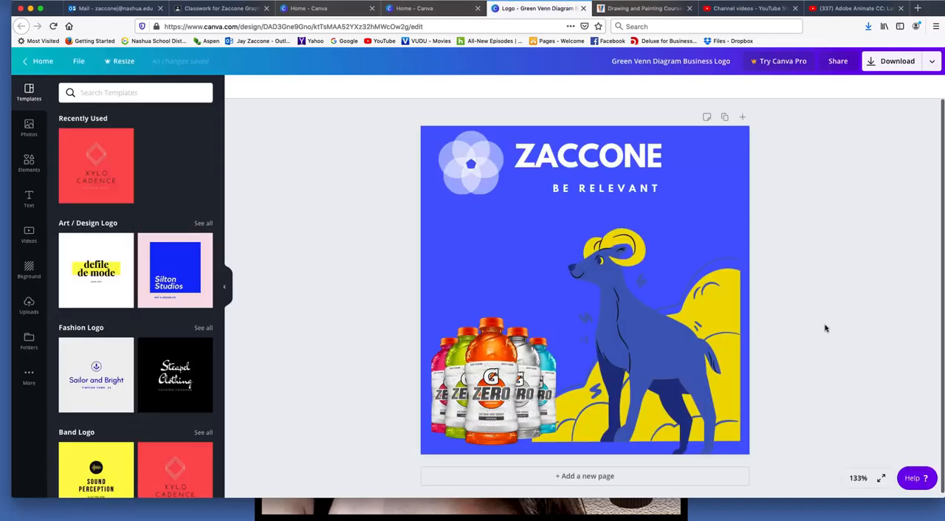
Select the flower emblem, the title text and the ram illustration in turn to examine the logo's components
click(468, 189)
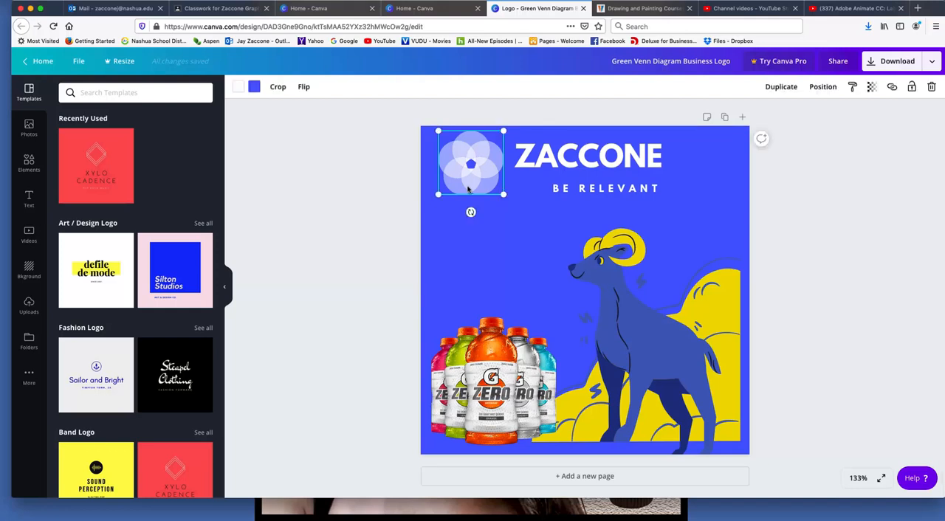
click(599, 159)
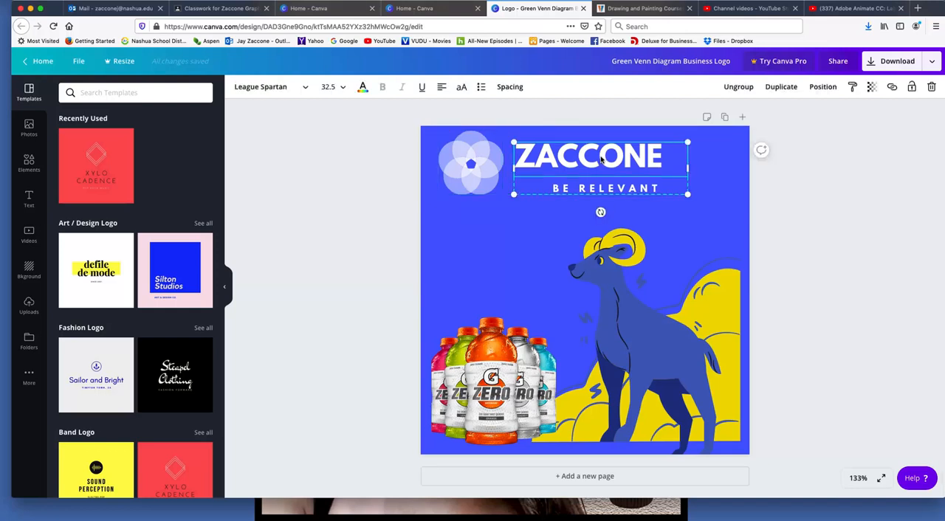
click(652, 334)
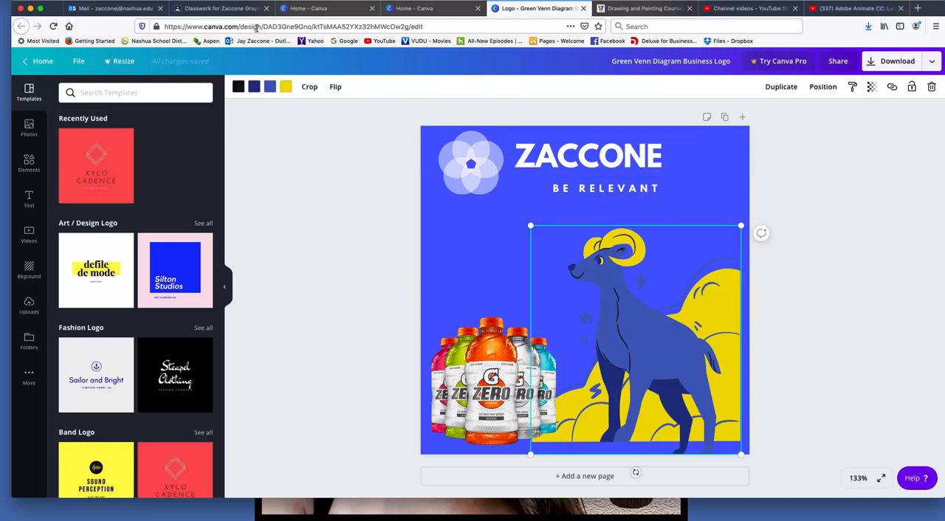
Browse the elements library for its grids, shapes, frames, stickers and illustration collections
click(29, 162)
scroll(111, 214, down, 10)
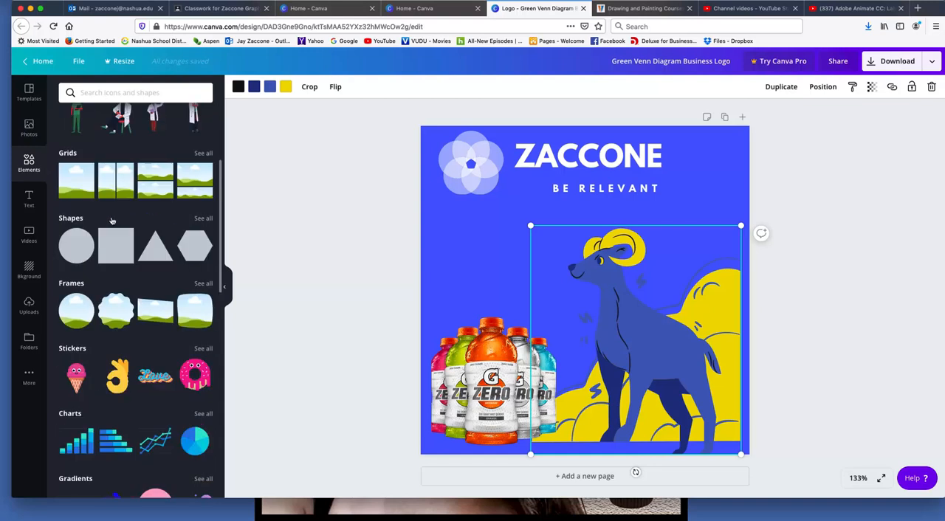
scroll(112, 221, down, 5)
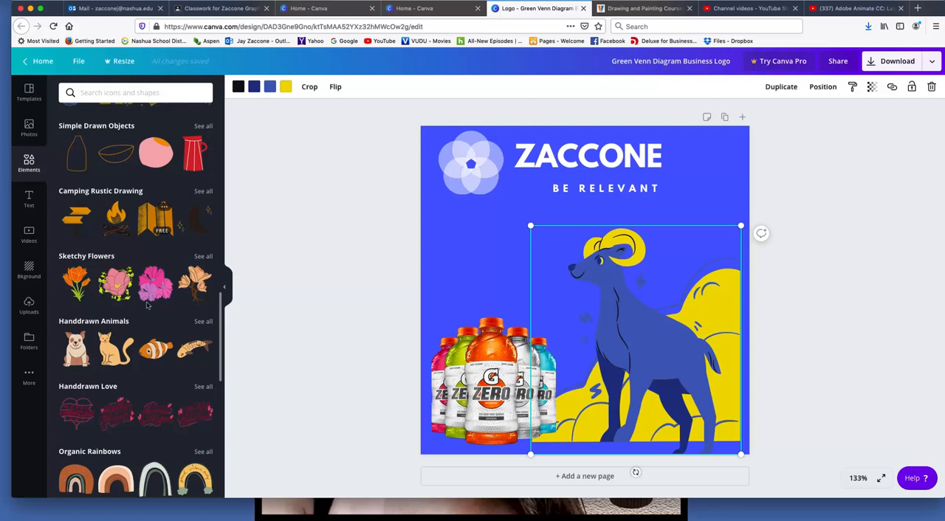
scroll(113, 336, down, 2)
scroll(113, 336, down, 6)
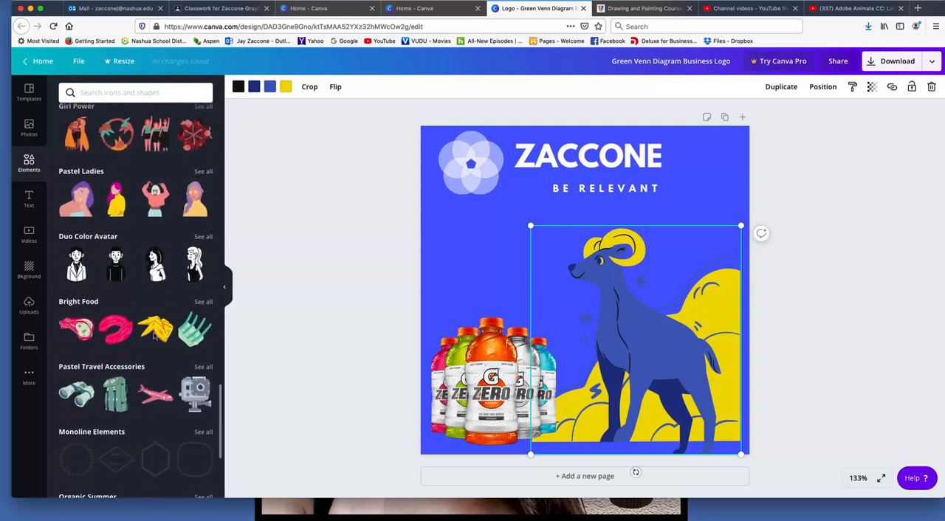
scroll(89, 371, down, 1)
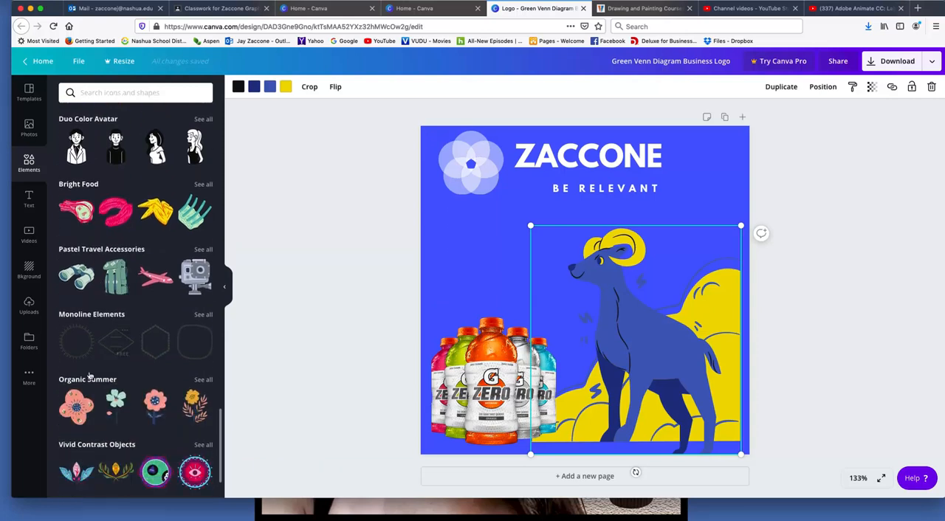
scroll(89, 372, down, 1)
scroll(127, 404, down, 1)
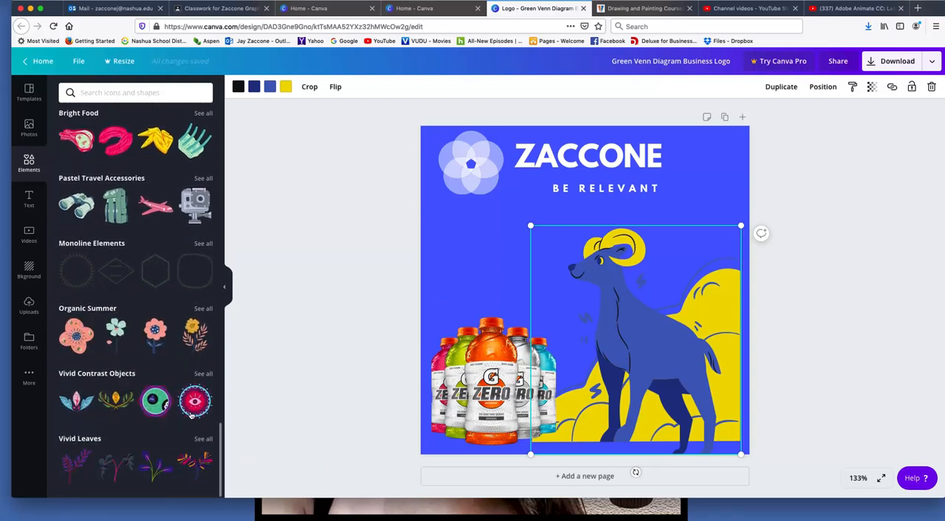
Browse the logo templates by category, including sports, restaurant, cafe and DJ logos
click(30, 92)
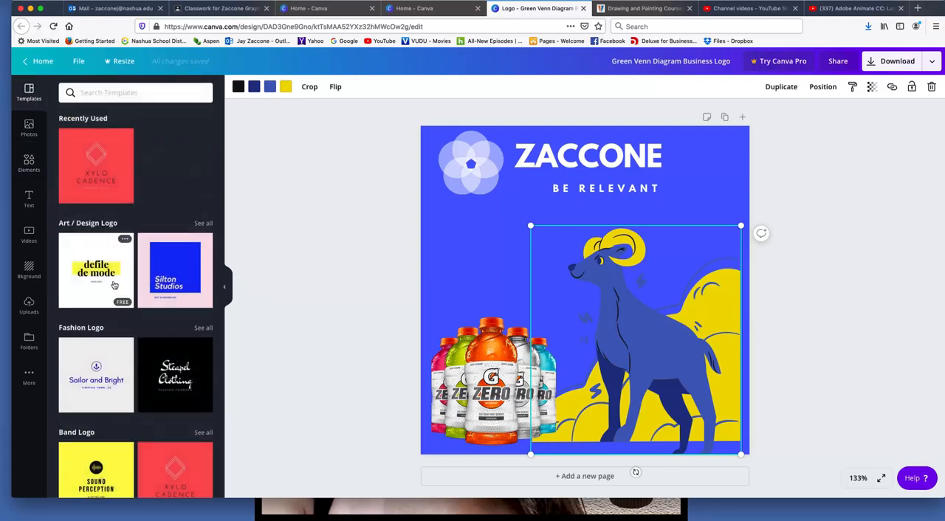
scroll(115, 325, down, 10)
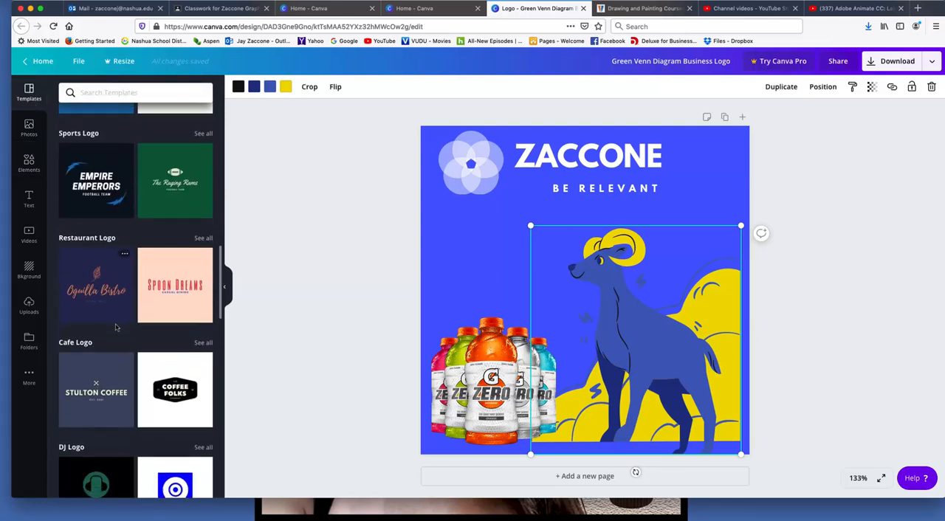
scroll(115, 327, down, 1)
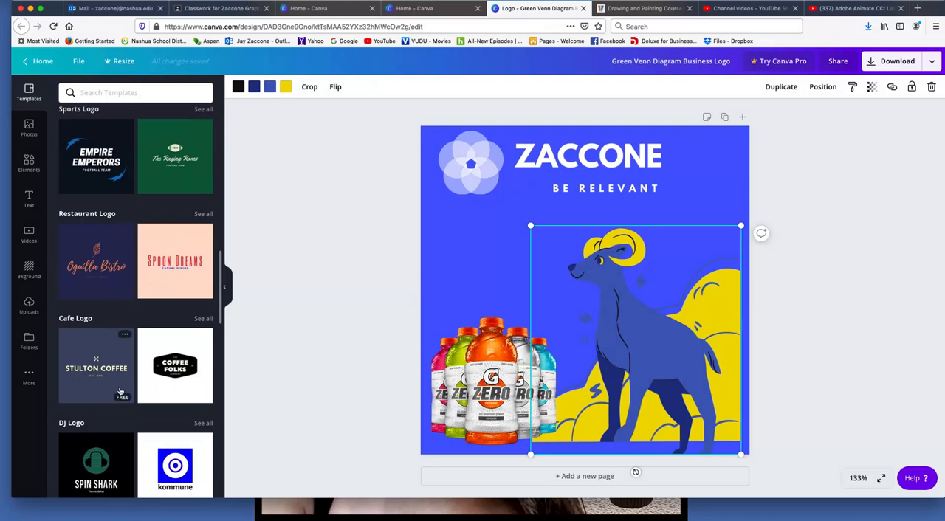
Return to the Canva home page and bring the existing designs into view
scroll(119, 394, down, 2)
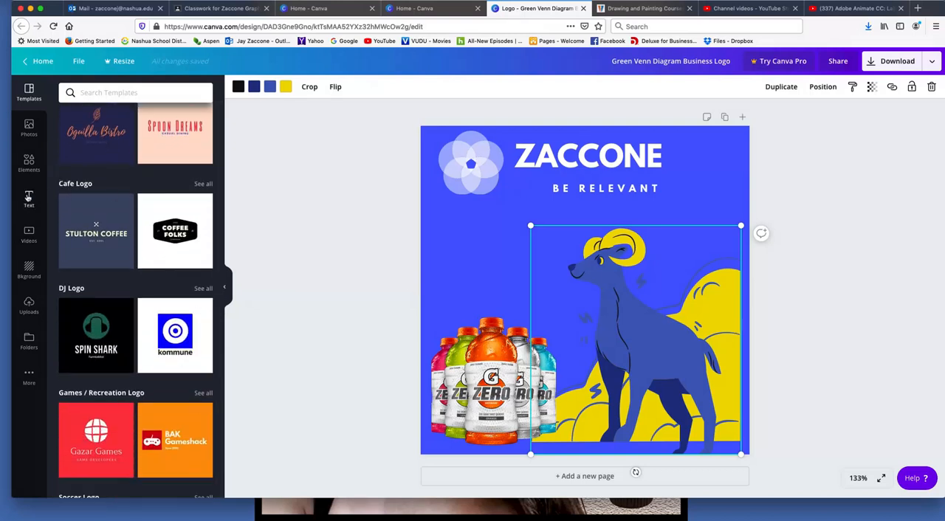
click(41, 61)
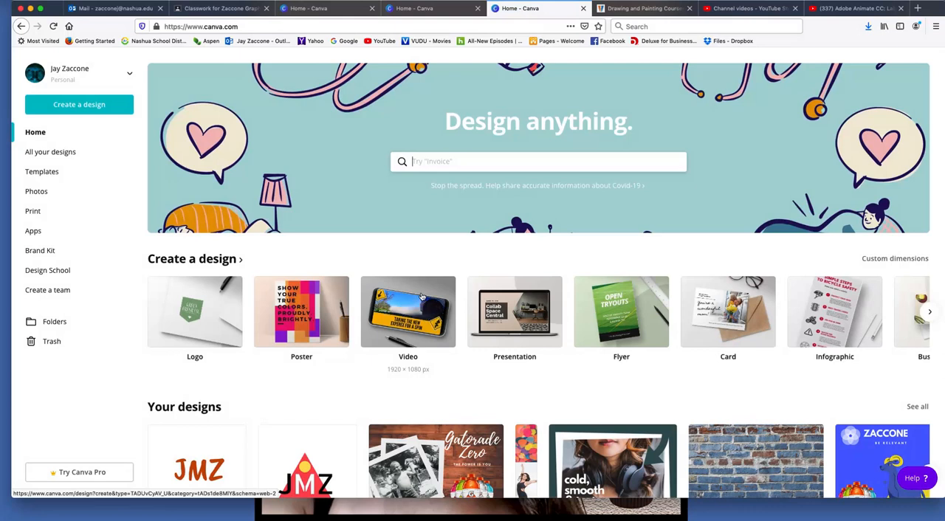
scroll(422, 296, down, 2)
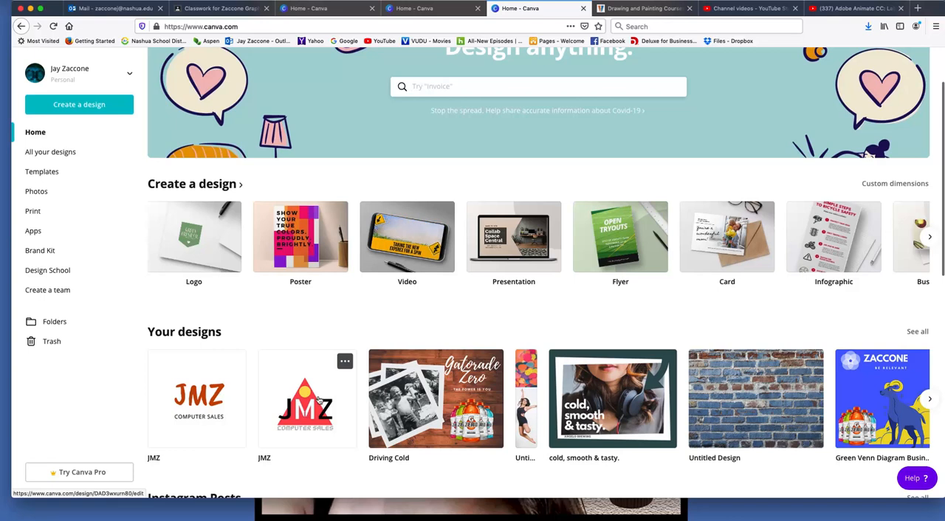
Switch to Google Classroom, view the JMZ LOGO 1.png example attached to the logo design assignment, and close its preview
click(205, 7)
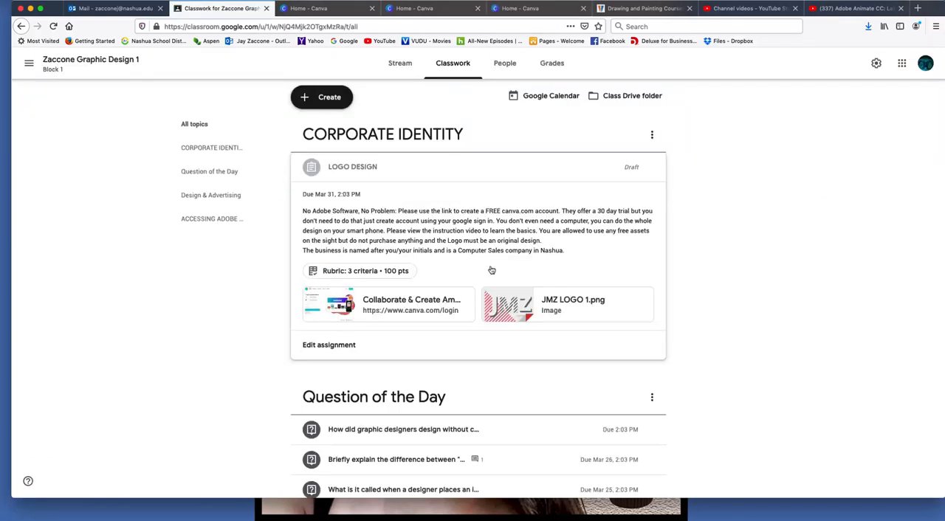
click(525, 310)
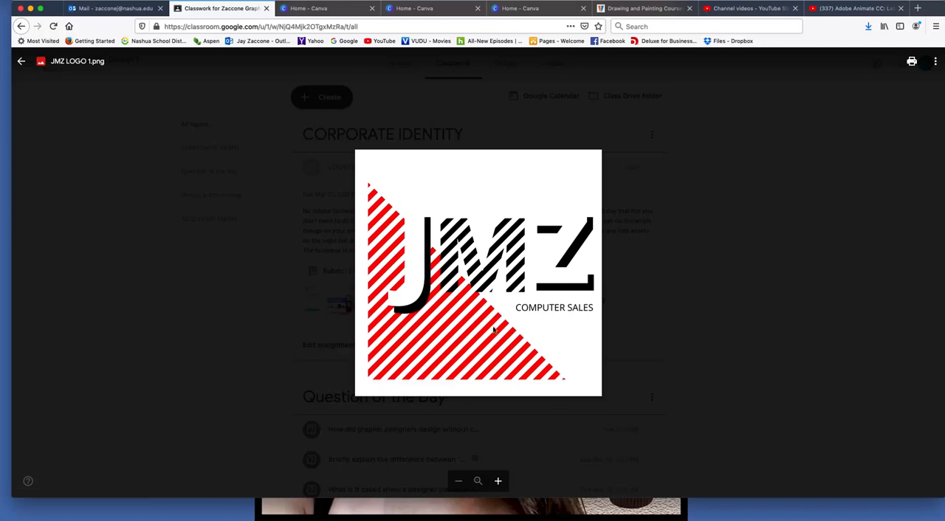
click(22, 65)
scroll(448, 401, down, 1)
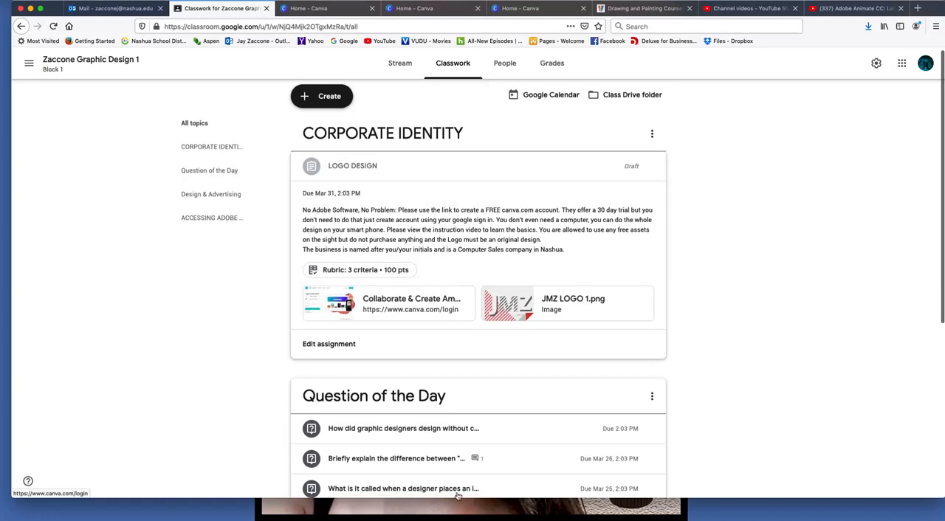
Return to Canva, close the two extra Canva tabs and open the JMZ design with the red triangle
click(347, 9)
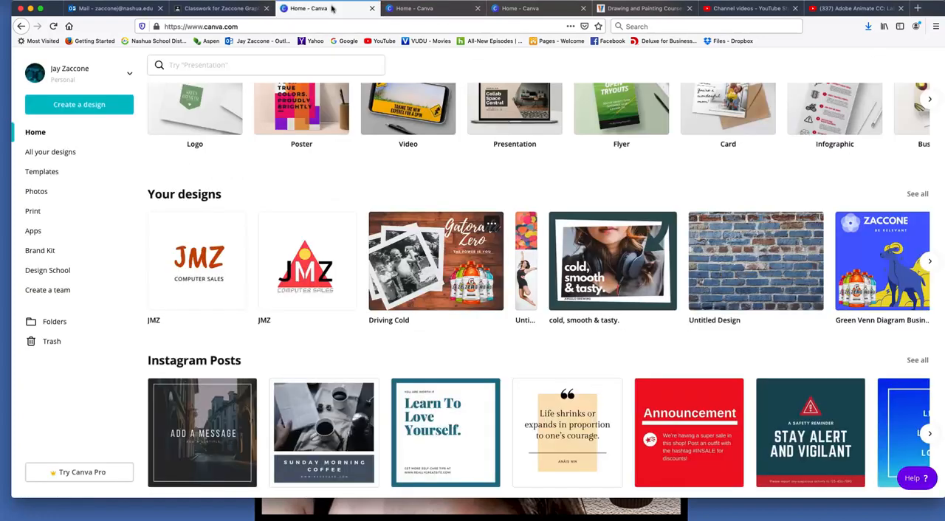
click(477, 8)
click(477, 8)
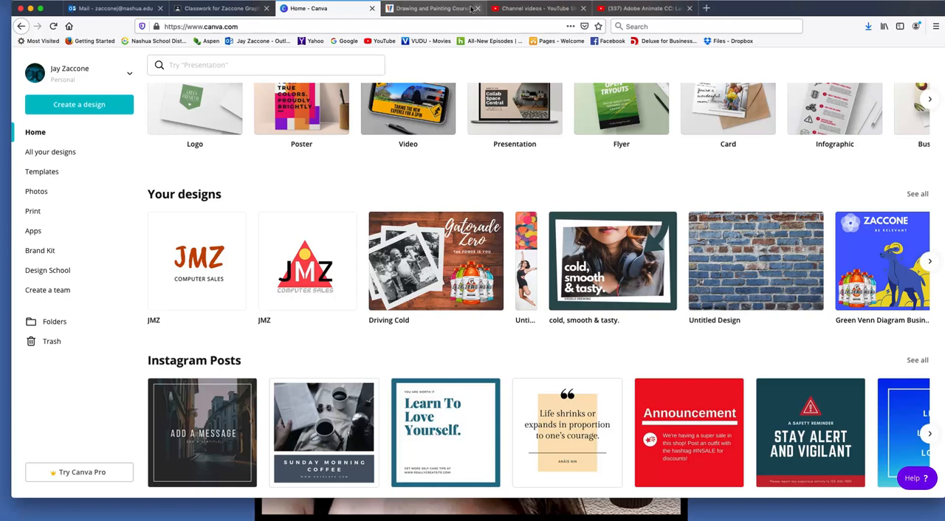
click(305, 284)
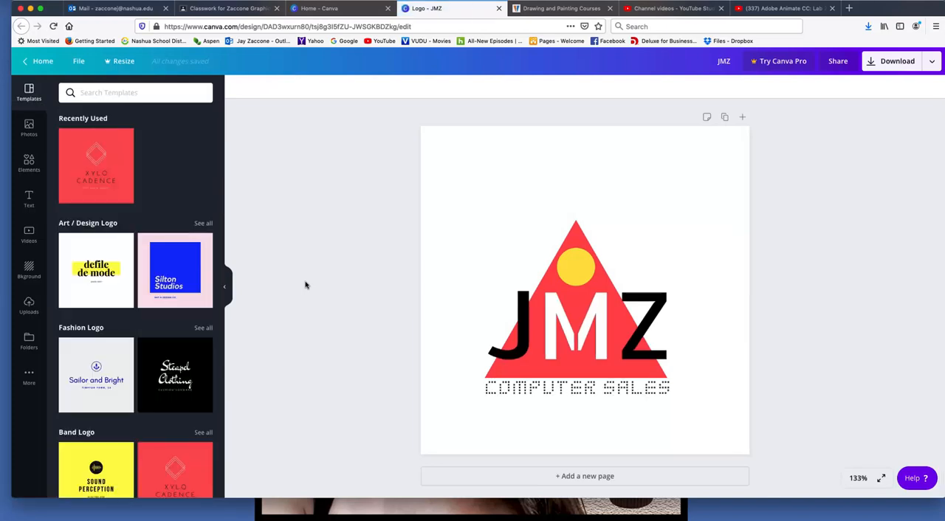
Select the COMPUTER SALES text and the JMZ text in turn to examine their fonts and the available font list
click(563, 392)
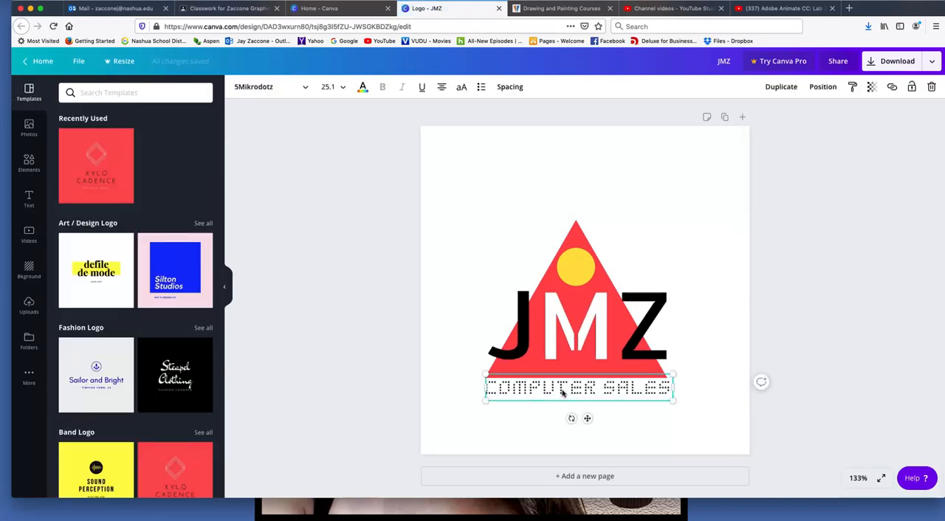
double_click(563, 392)
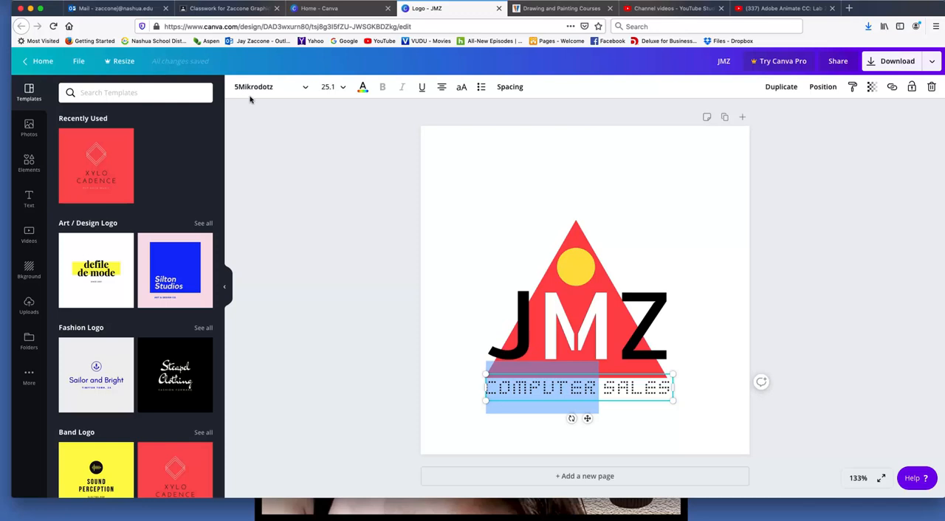
click(309, 93)
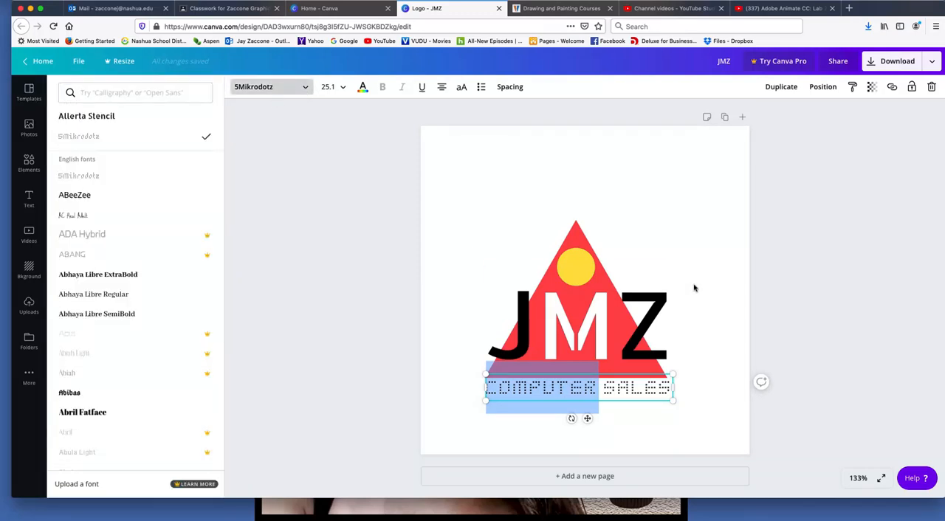
click(648, 328)
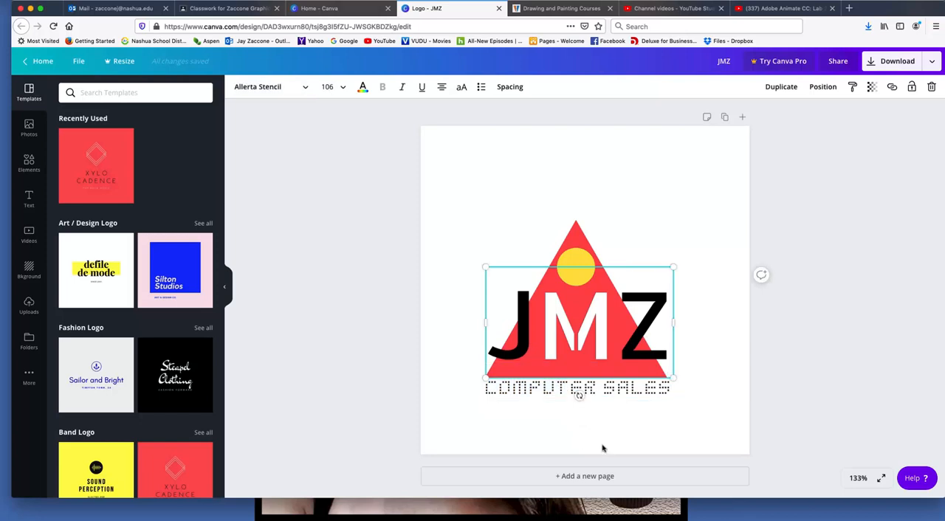
Move the black JMZ text above the triangle and shift the separate white M aside, and undo these moves
drag(644, 333, 644, 179)
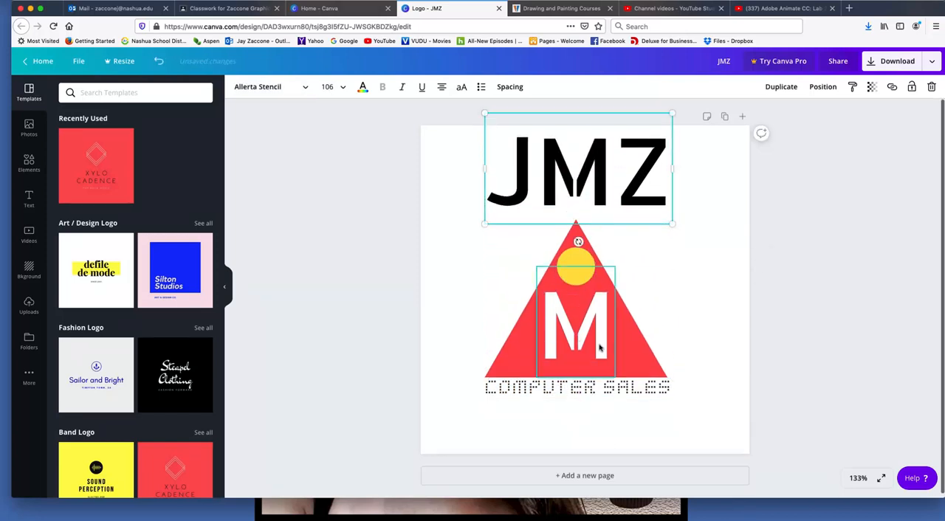
mouse_move(603, 347)
mouse_down()
mouse_move(491, 327)
mouse_move(613, 344)
mouse_up()
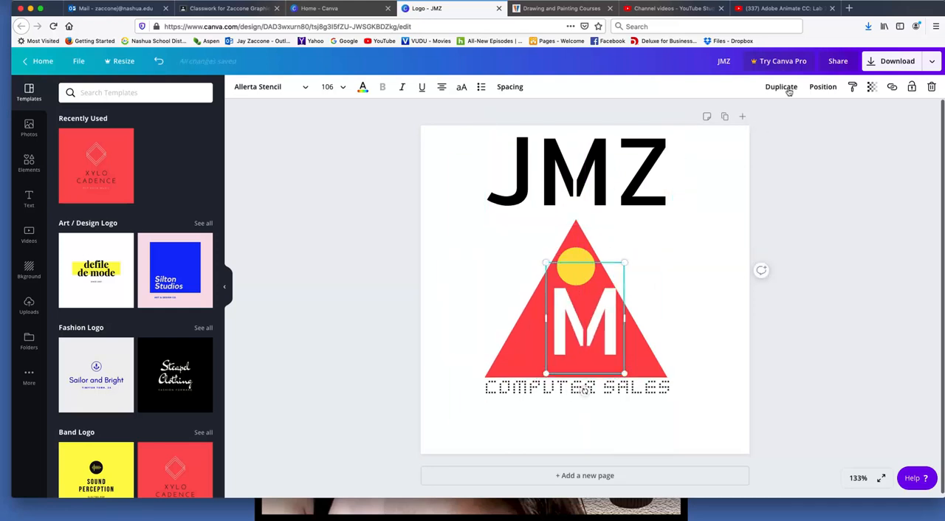
click(818, 88)
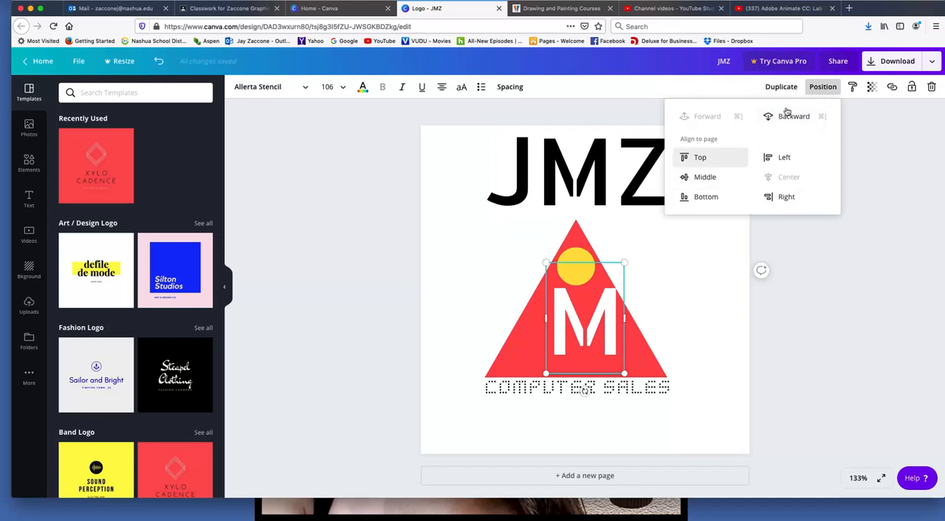
click(820, 92)
key(super+z)
key(super+z)
key(super+z)
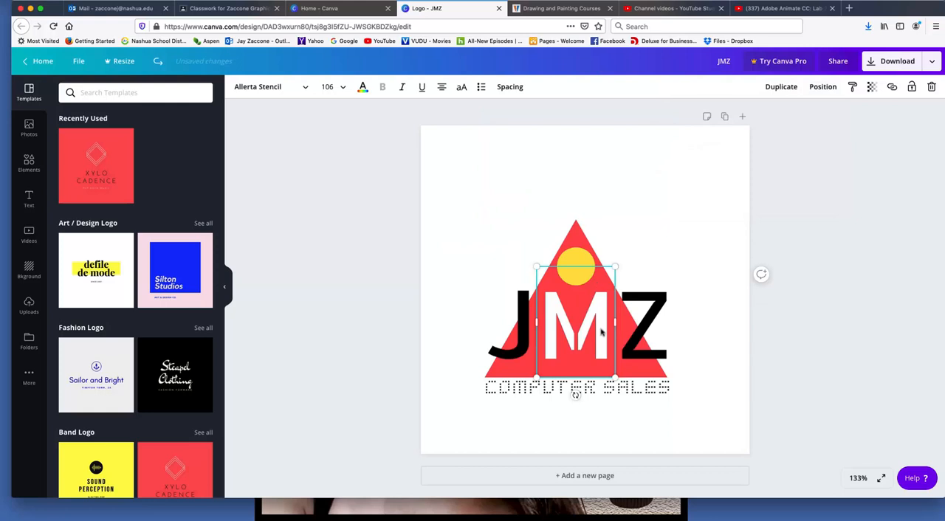
Try the page alignment options on the white M, including middle, center, left and right
click(823, 89)
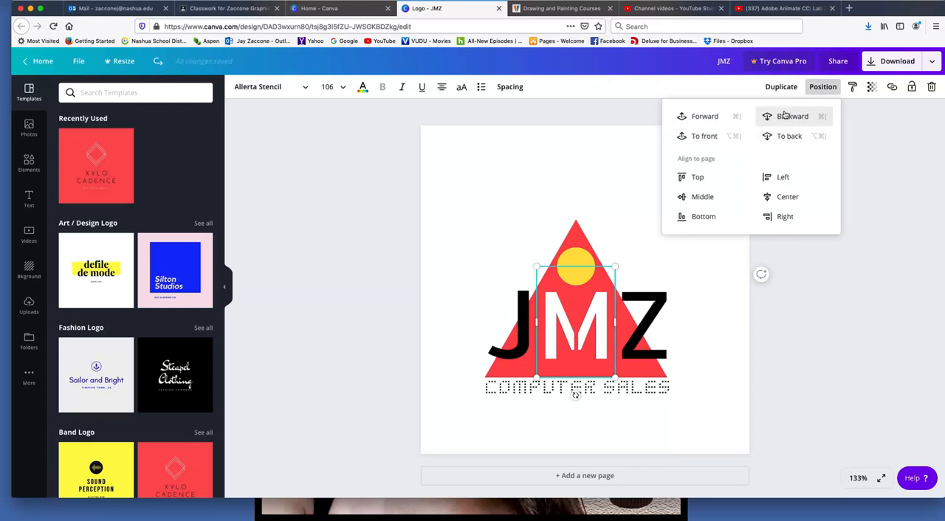
click(703, 198)
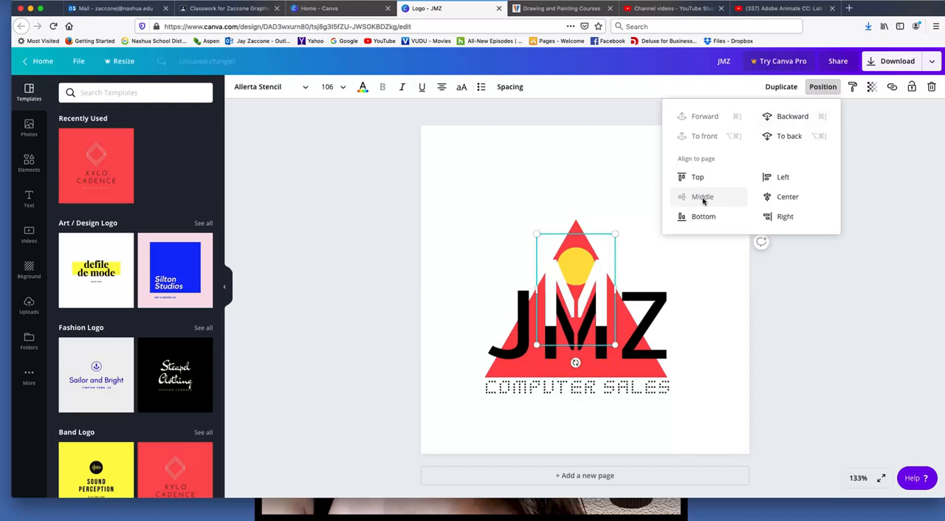
click(787, 197)
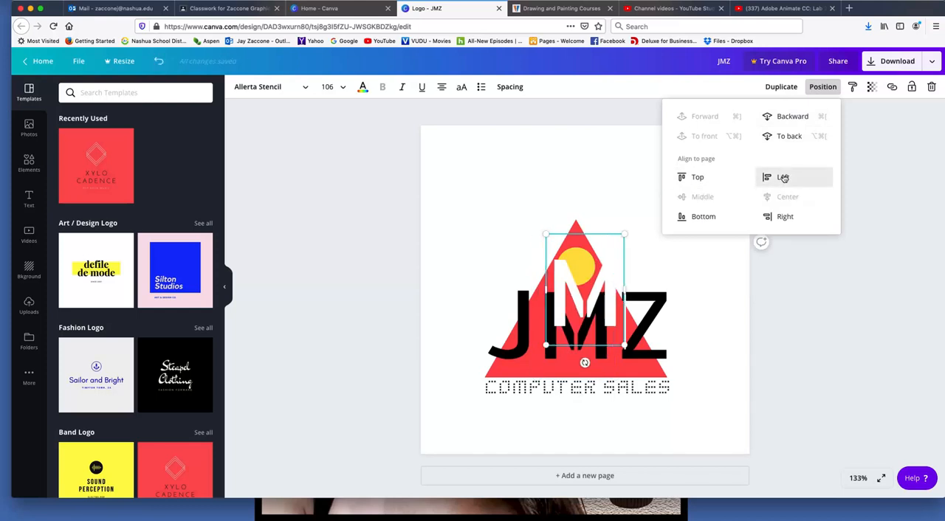
click(784, 178)
click(778, 201)
click(702, 198)
click(693, 177)
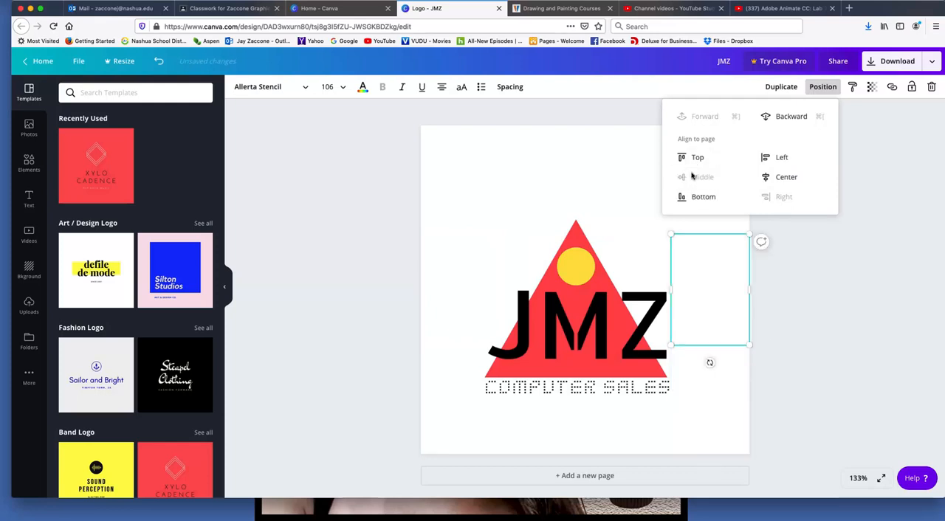
click(819, 86)
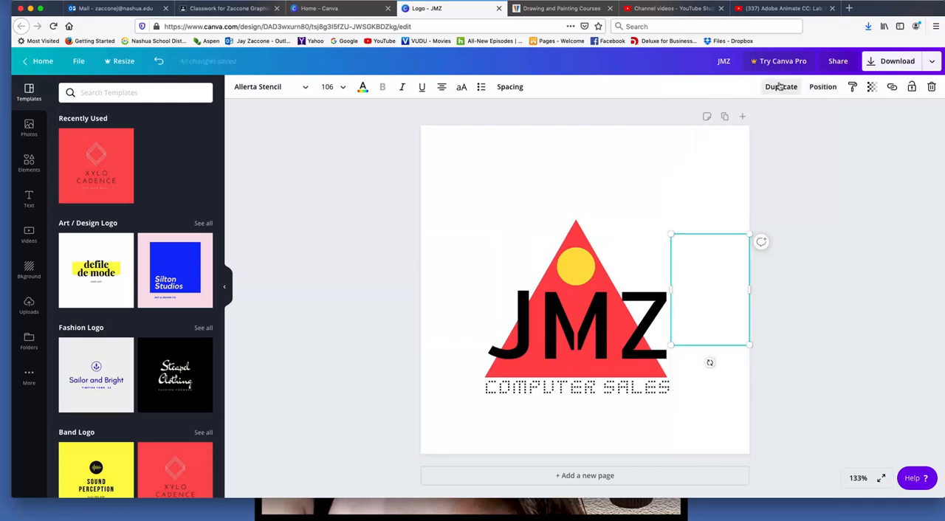
Move the white M back over the black M of the JMZ text inside the triangle and deselect it
double_click(710, 286)
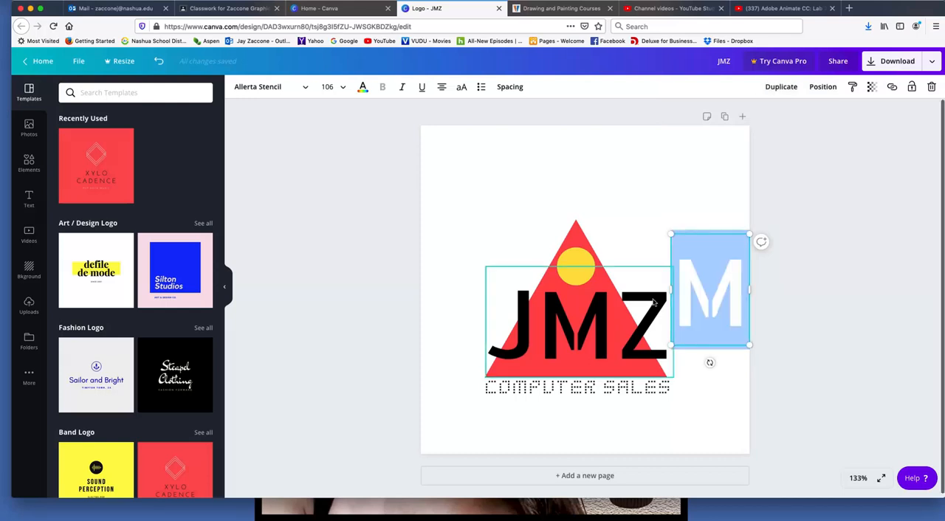
click(677, 178)
drag(725, 274, 590, 306)
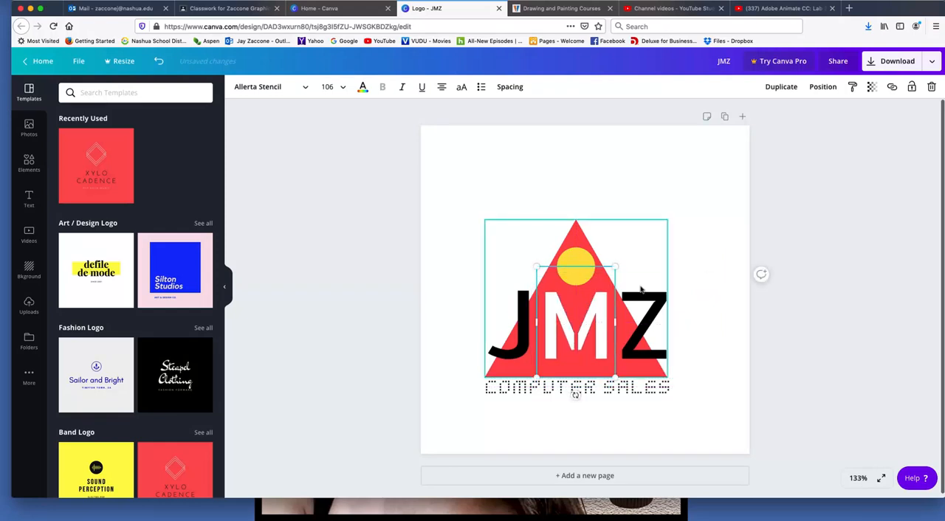
mouse_move(600, 317)
mouse_down()
mouse_move(589, 316)
mouse_move(602, 315)
mouse_up()
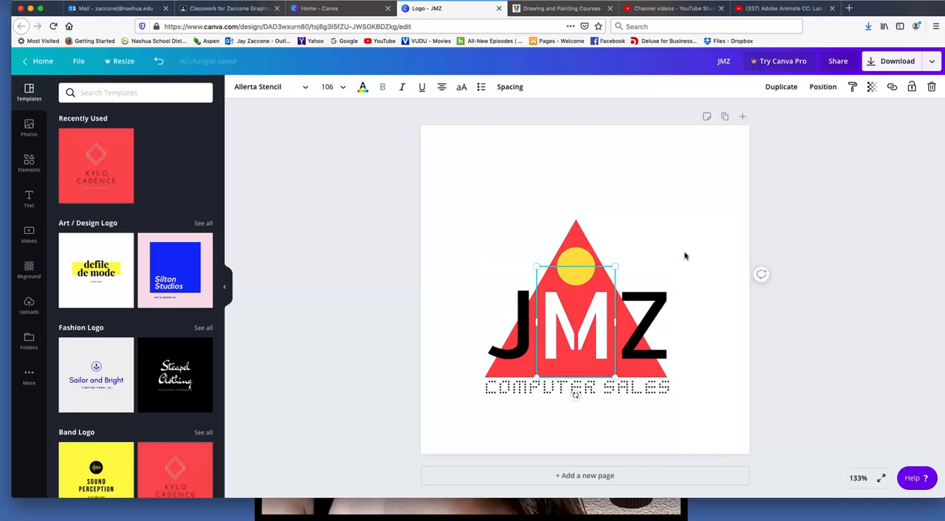
click(687, 228)
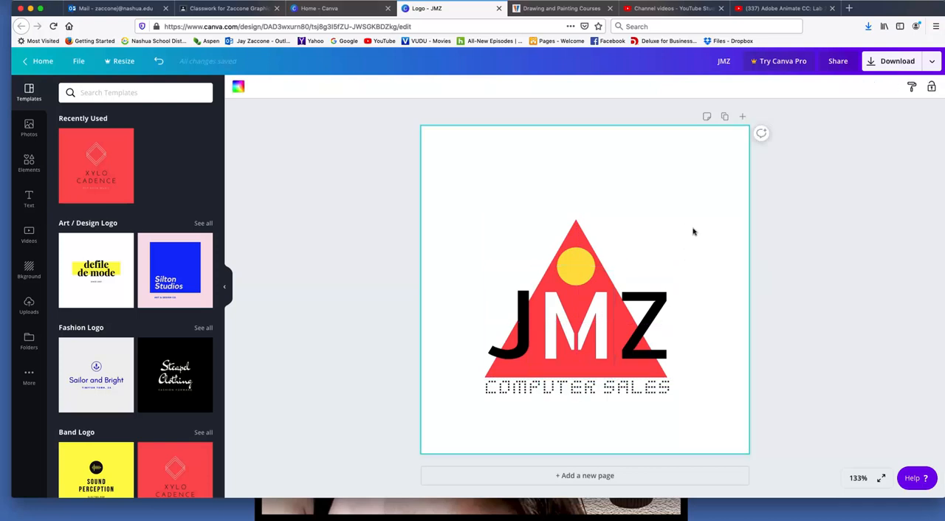
Leave the JMZ design for the Canva home page and create a new blank logo design
click(225, 288)
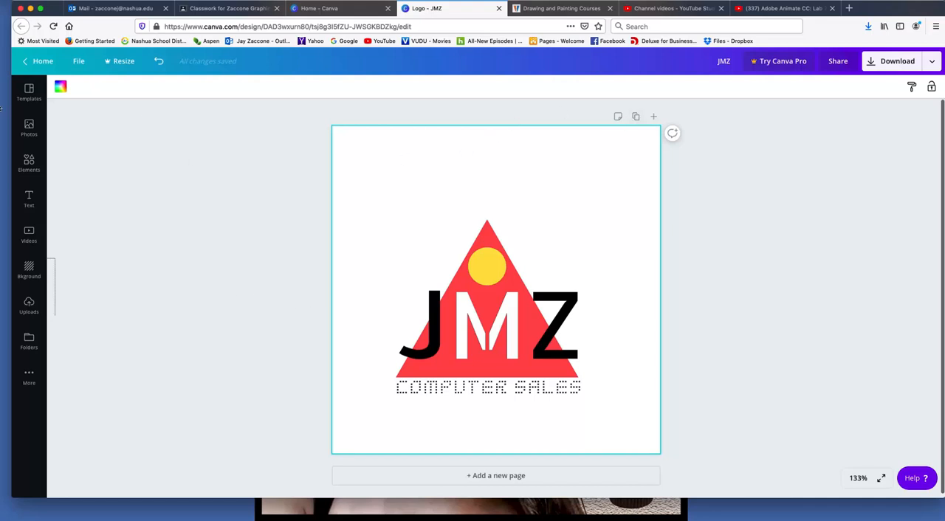
click(38, 61)
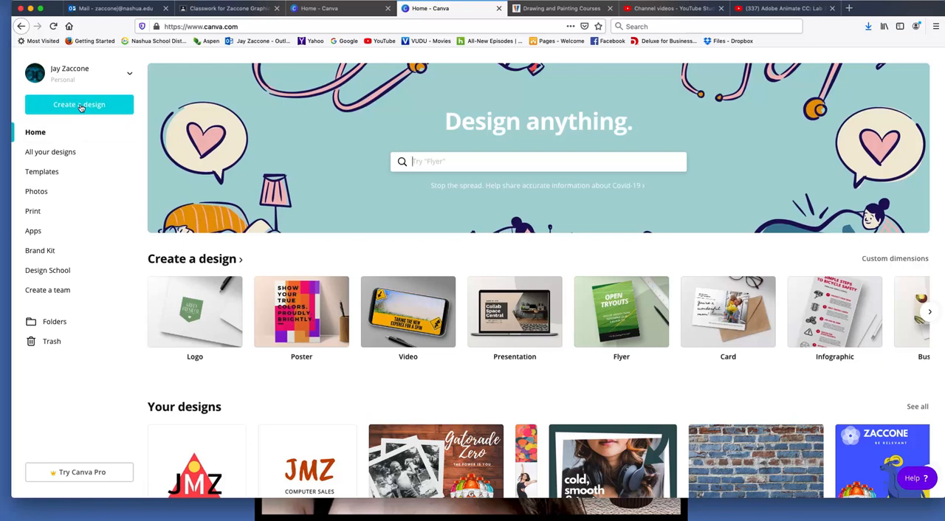
click(181, 320)
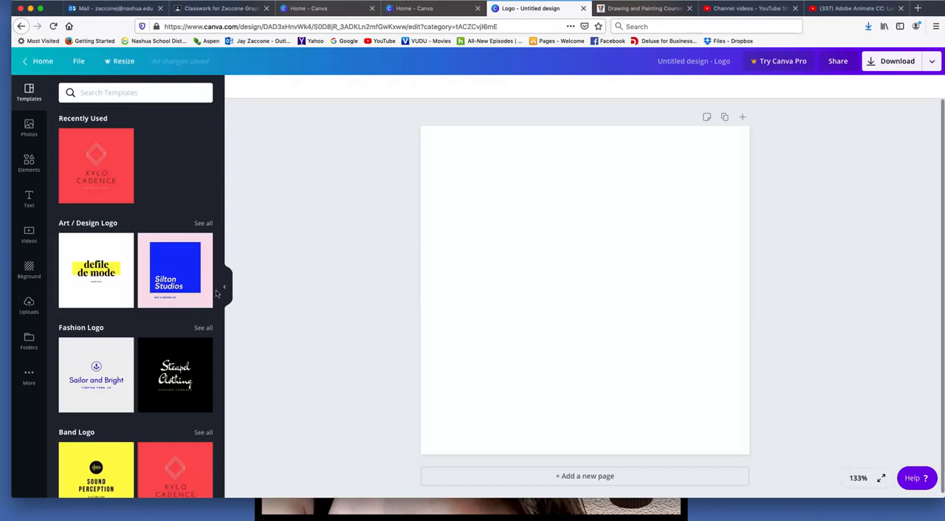
Browse the logo template categories for inspiration, including food, education, sports, soccer, beauty, basketball and law logos
scroll(190, 302, down, 10)
scroll(190, 303, down, 5)
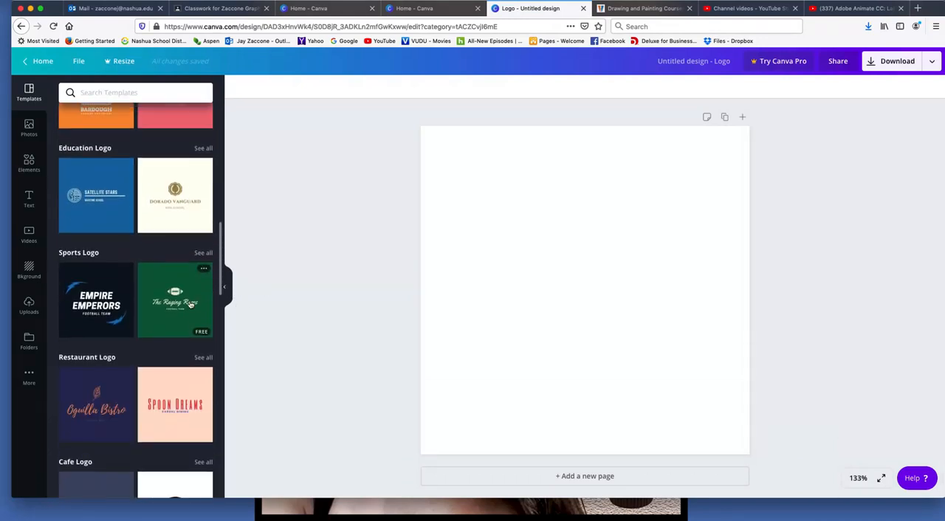
scroll(193, 171, up, 3)
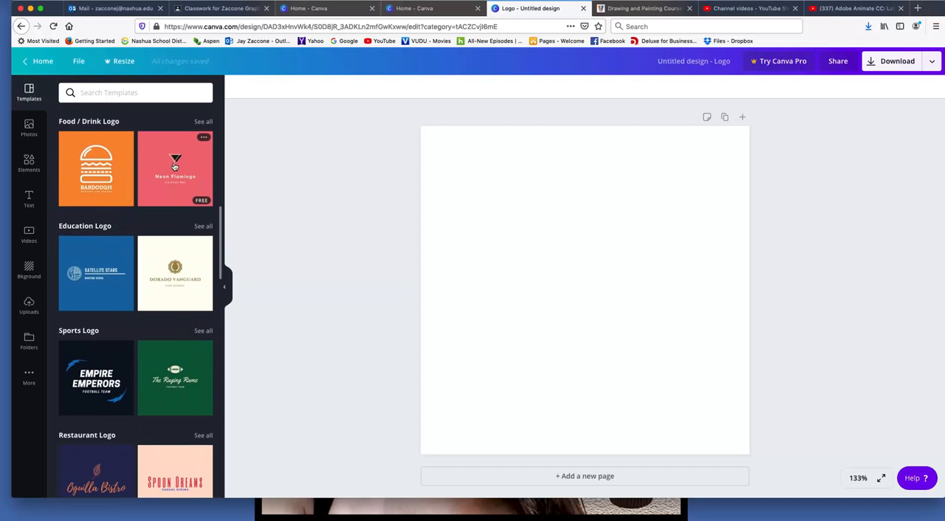
scroll(164, 202, down, 2)
scroll(155, 271, up, 3)
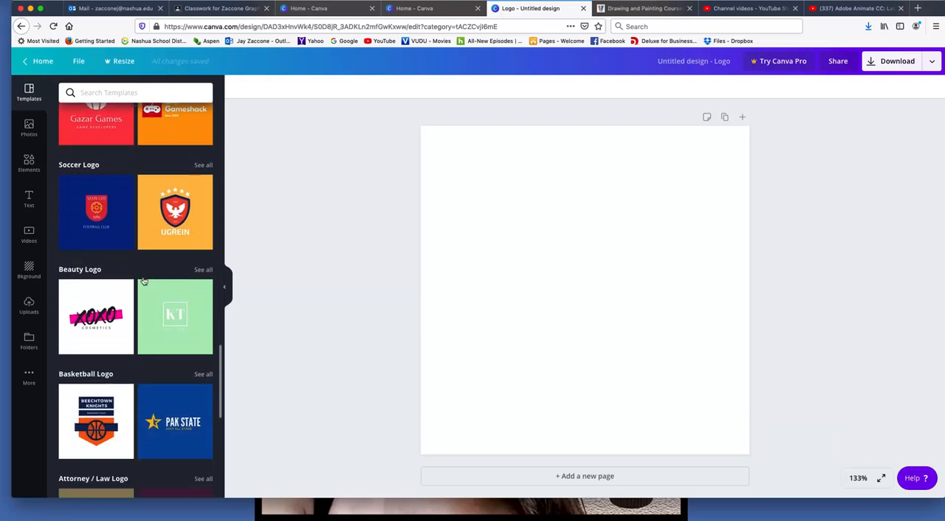
scroll(118, 284, down, 2)
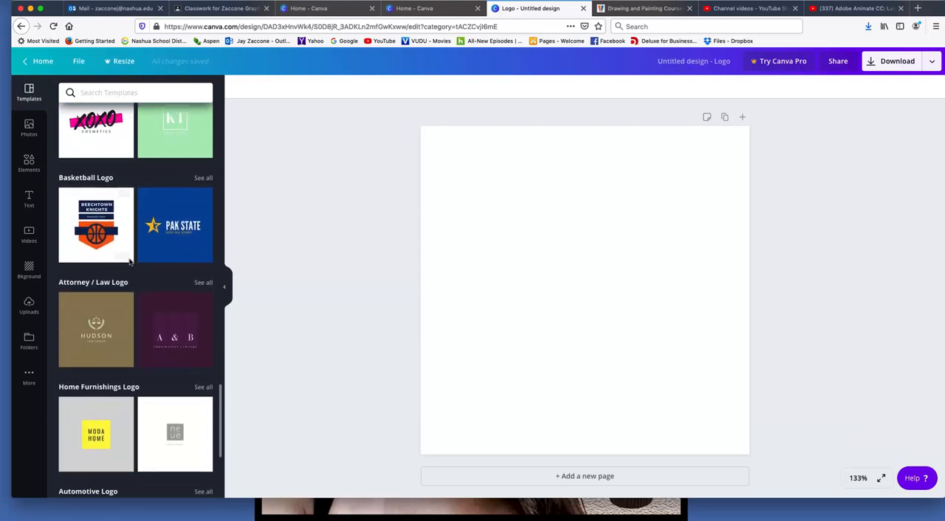
scroll(153, 246, up, 5)
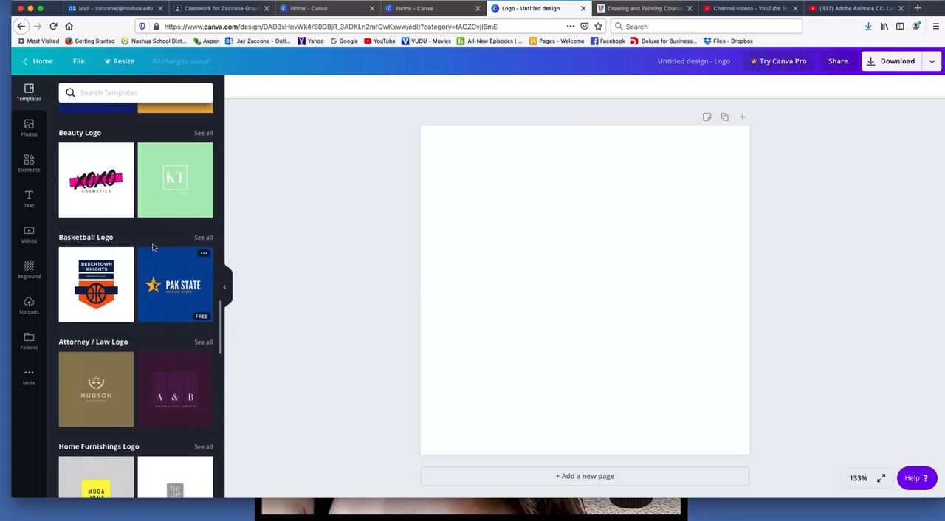
Add a heading to the blank logo page and set its text to "JMZ"
click(225, 289)
click(29, 199)
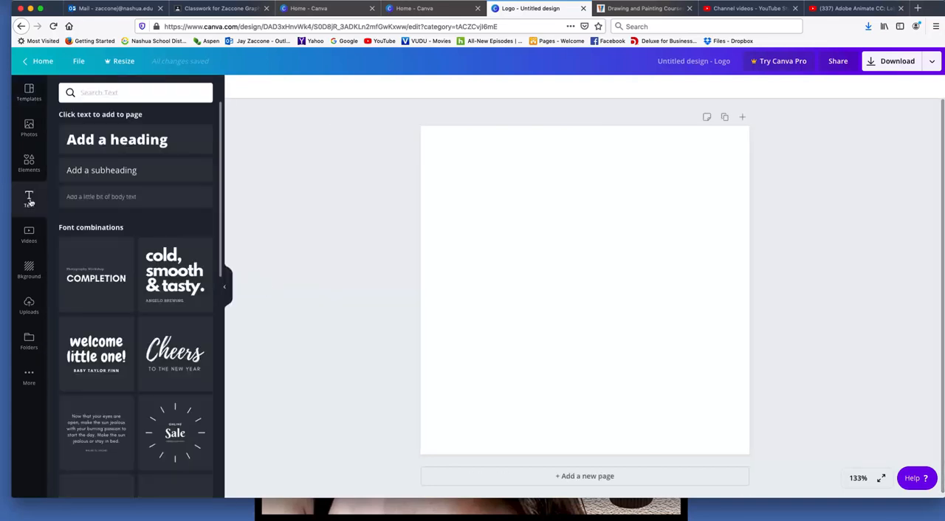
click(95, 142)
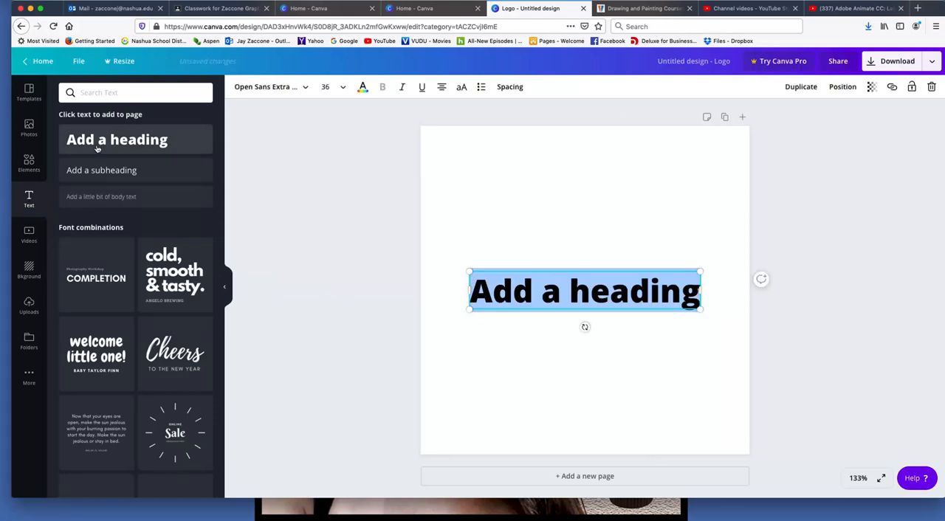
text(JMZ)
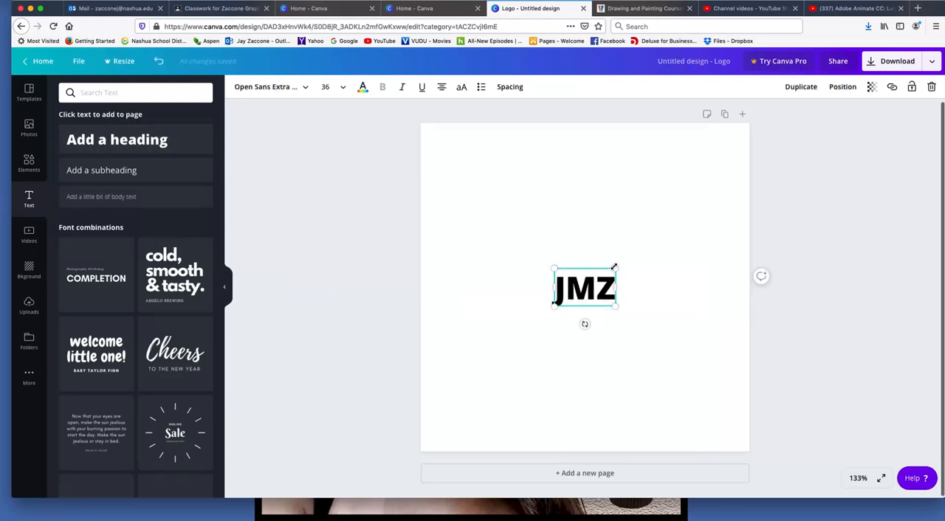
Enlarge the JMZ heading to about font size 137 and place it around the middle of the page
drag(617, 265, 787, 163)
drag(715, 251, 600, 266)
click(827, 201)
drag(728, 235, 645, 268)
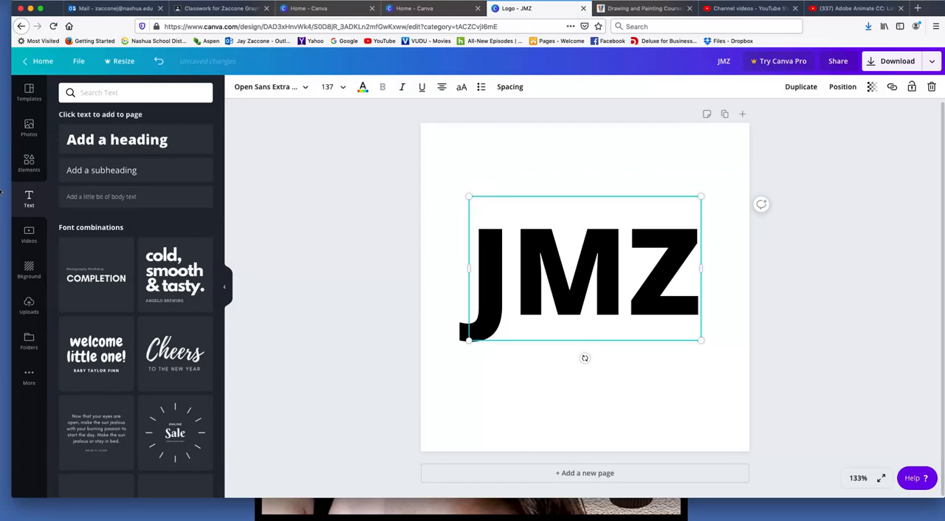
Find the full collection of basic shapes and add the rounded square behind the JMZ text
click(26, 167)
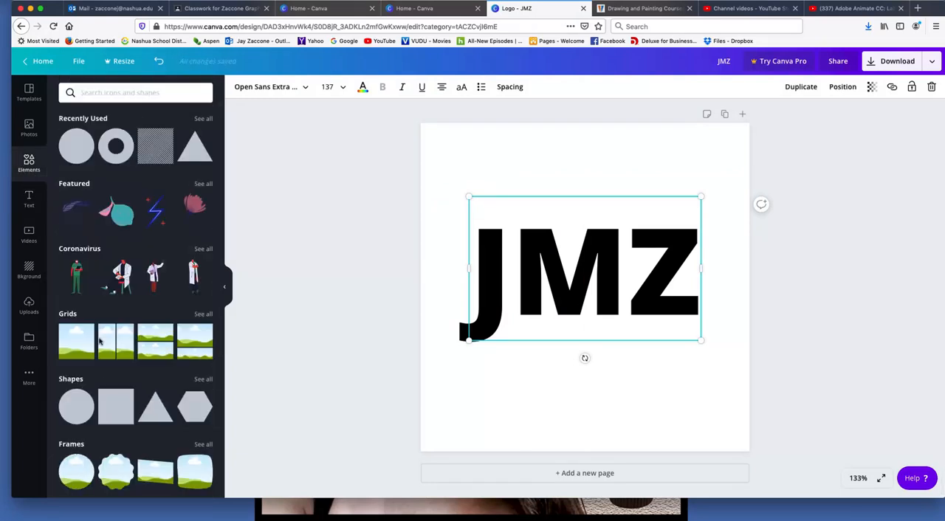
scroll(105, 363, down, 3)
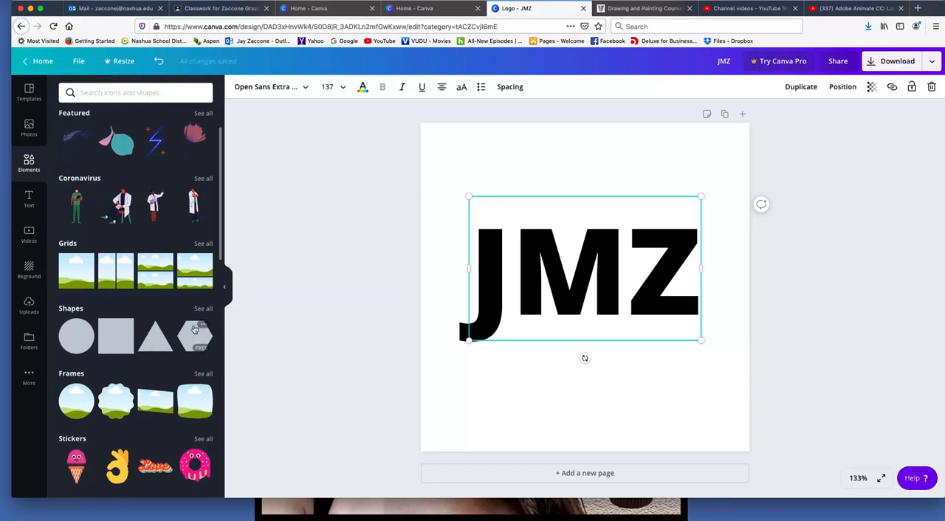
click(201, 308)
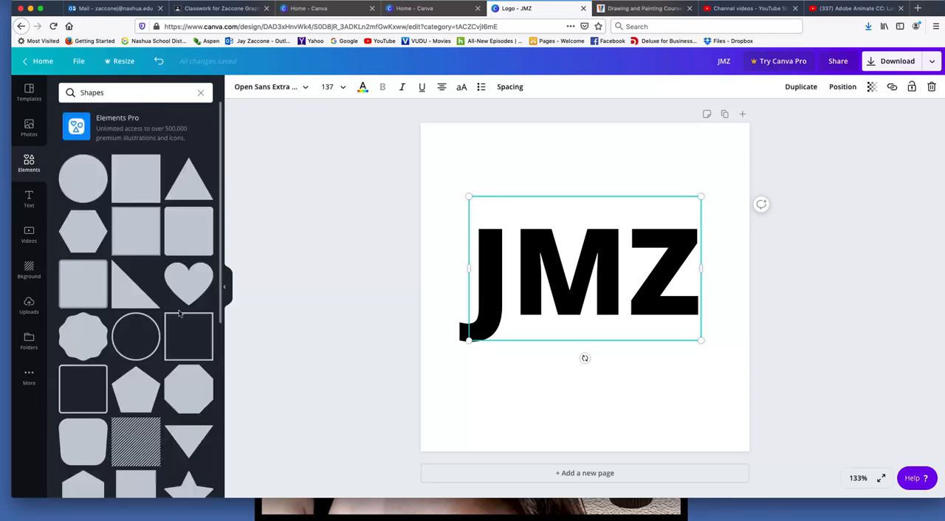
click(188, 231)
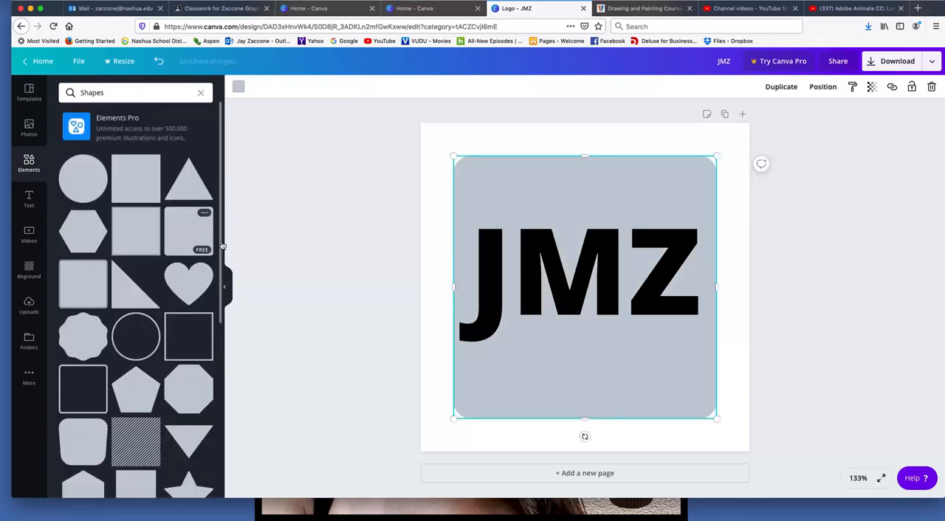
Look through the available shapes and add a right triangle over the rounded square
mouse_move(198, 235)
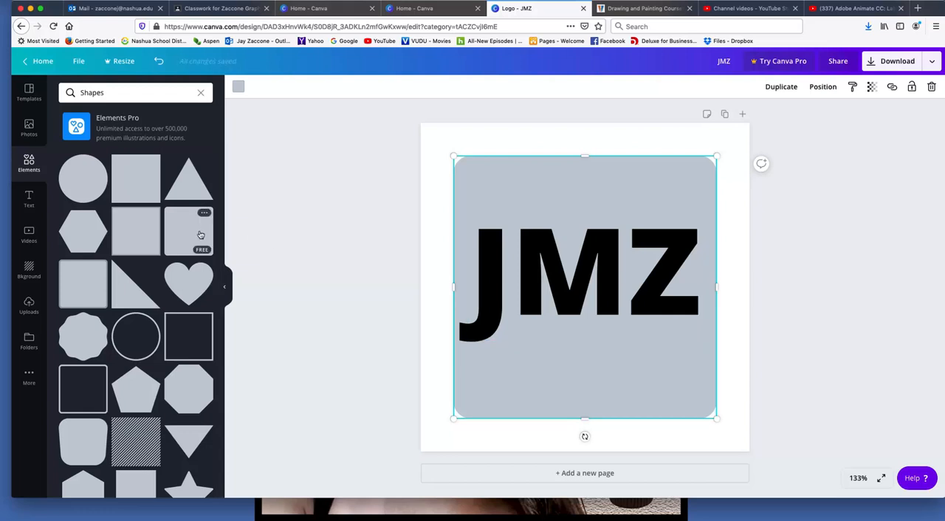
scroll(197, 235, down, 7)
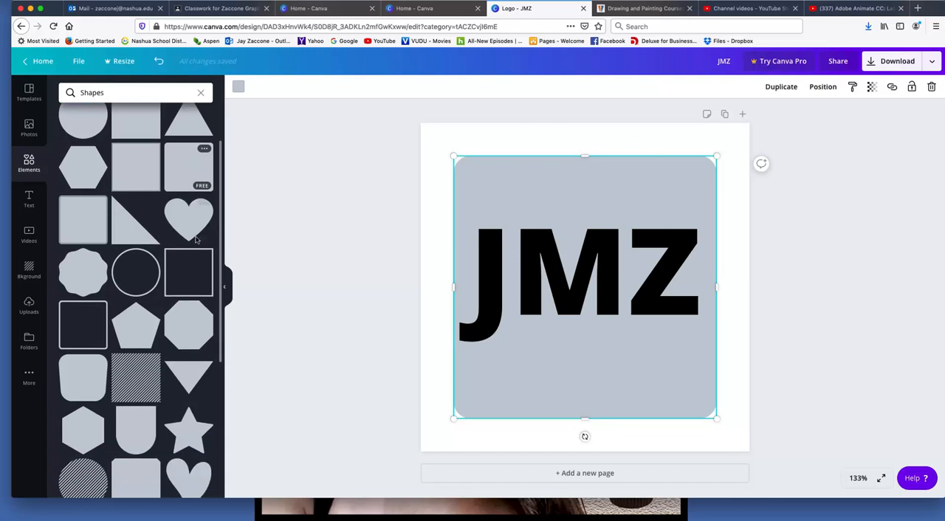
scroll(194, 243, down, 8)
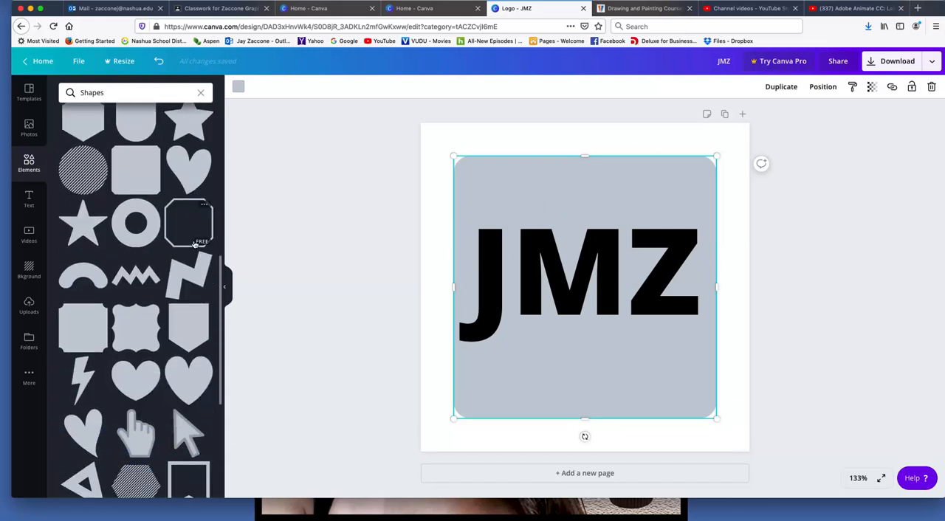
scroll(194, 244, up, 15)
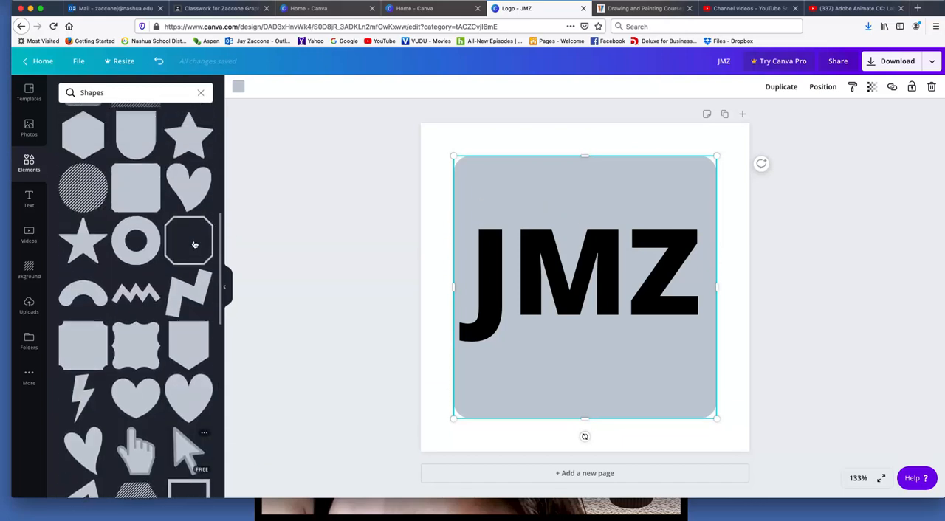
scroll(194, 244, up, 1)
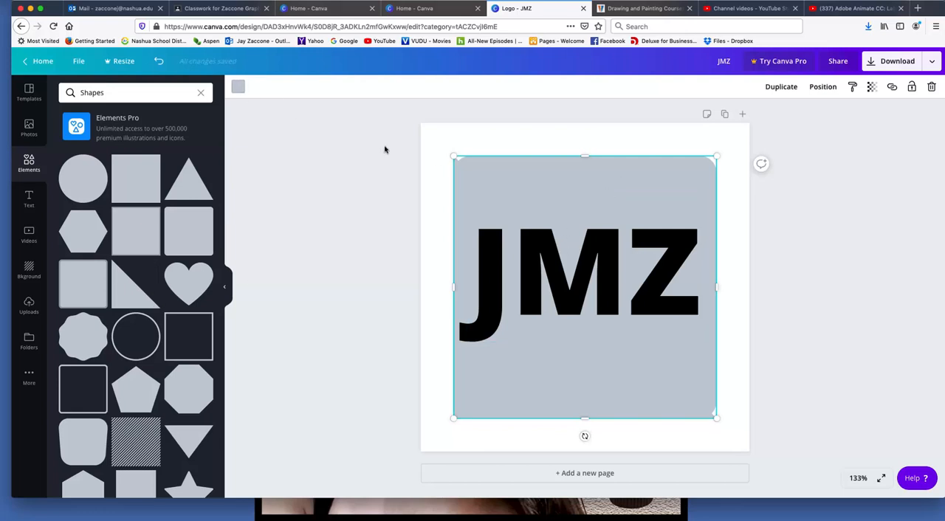
click(224, 286)
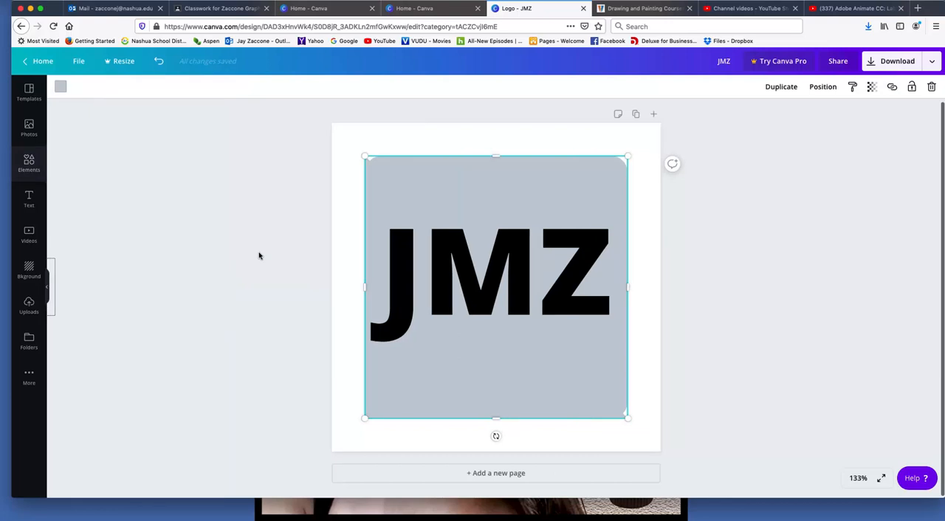
Try different hues on the triangle with a custom color and set it to brown #845422
click(61, 86)
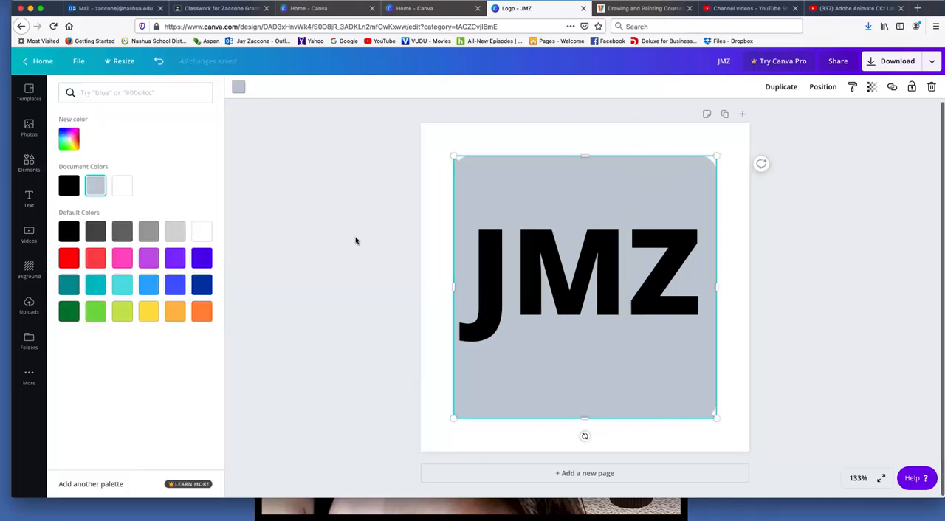
click(69, 133)
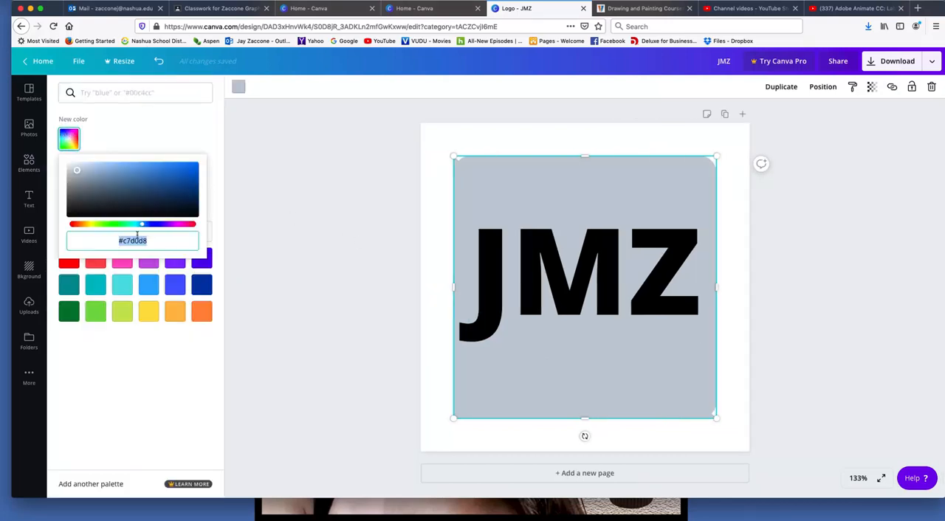
mouse_move(89, 236)
mouse_down()
mouse_move(169, 244)
mouse_move(98, 235)
mouse_up()
click(118, 224)
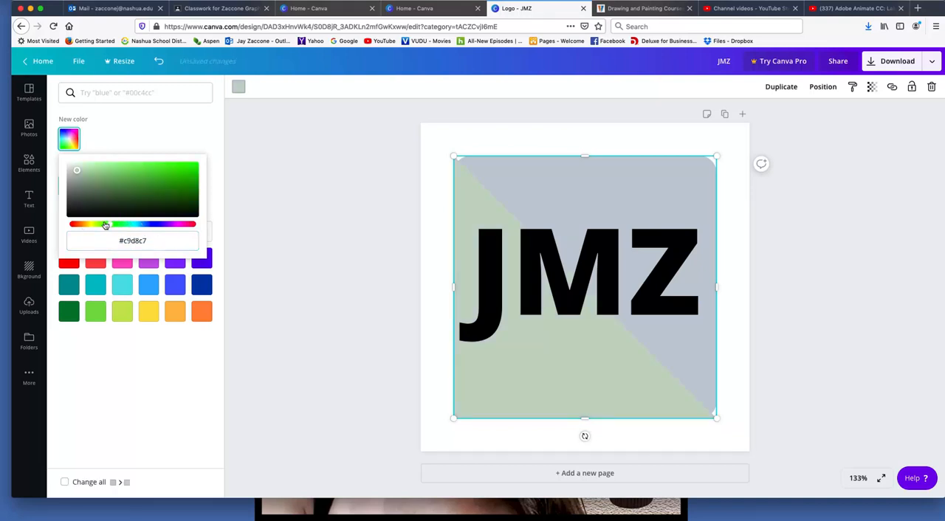
drag(110, 226, 81, 226)
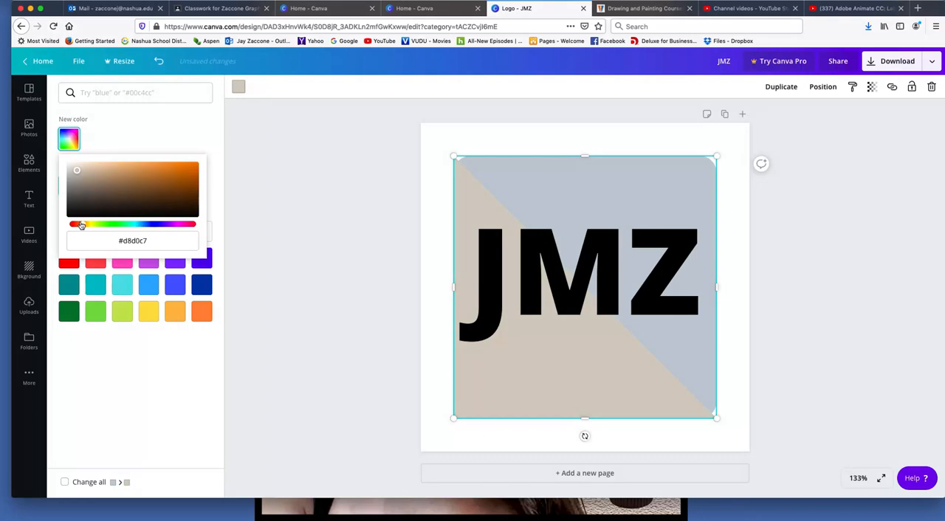
click(164, 189)
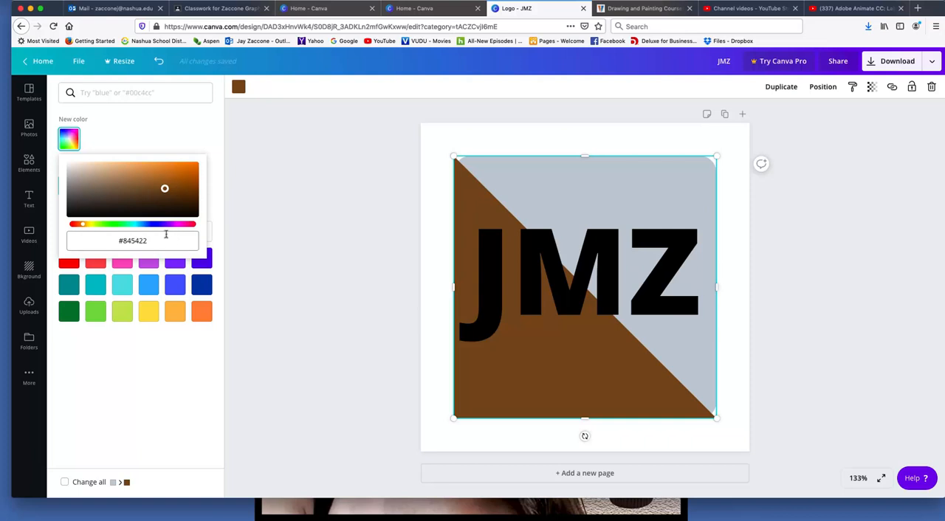
Delete the brown triangle from the logo
click(315, 88)
mouse_move(584, 191)
mouse_down()
mouse_move(504, 246)
mouse_move(457, 231)
mouse_move(561, 172)
mouse_move(584, 184)
mouse_up()
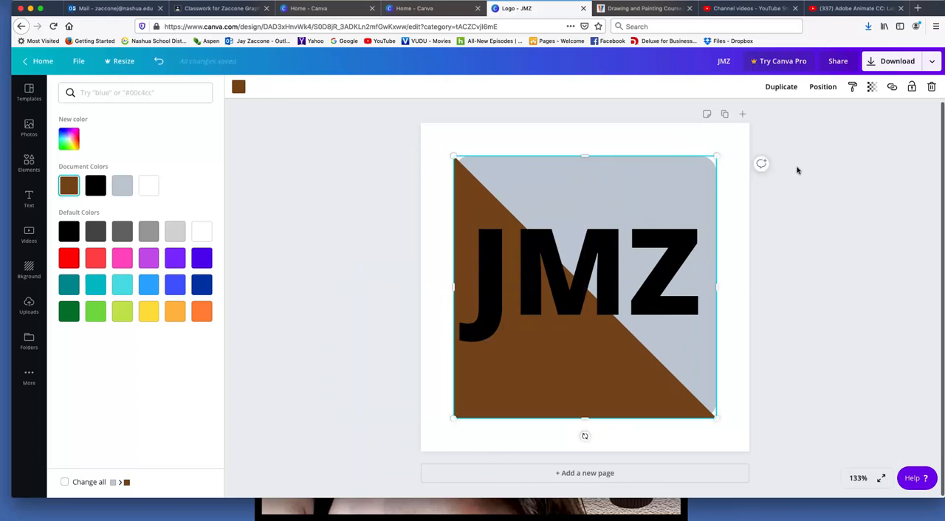
click(931, 87)
Try the light red default color on the rounded square, and settle on dark green
click(572, 195)
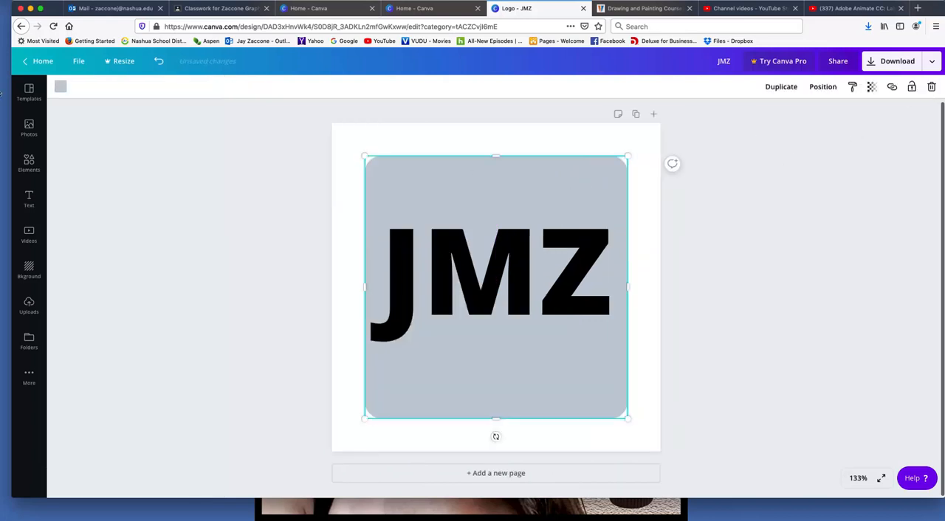
click(61, 86)
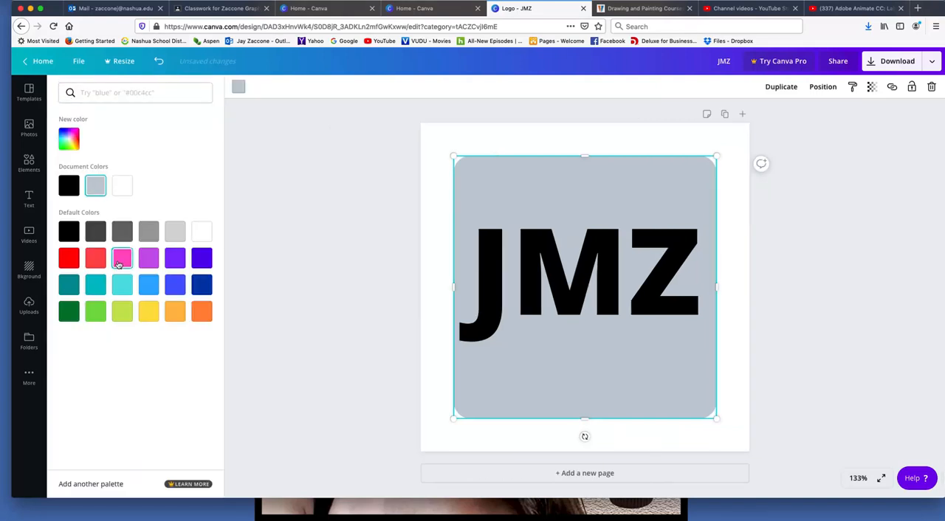
click(95, 257)
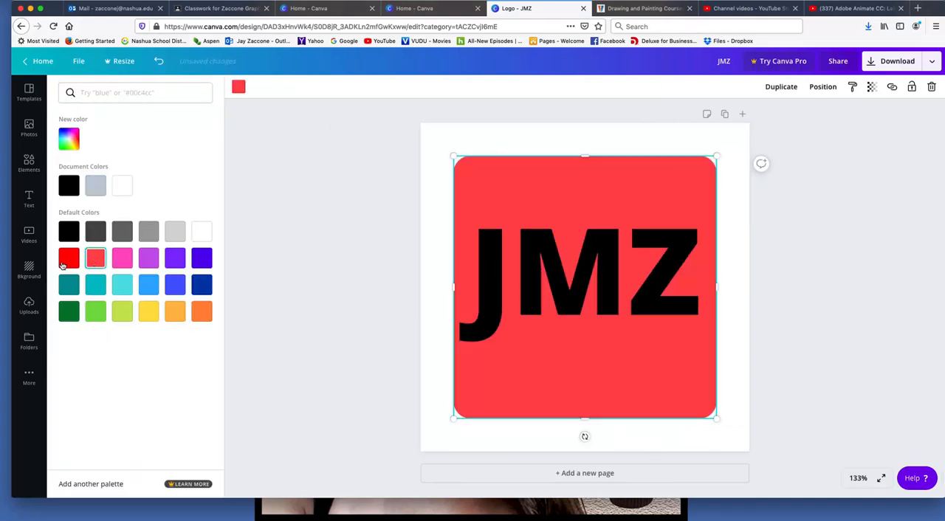
click(69, 313)
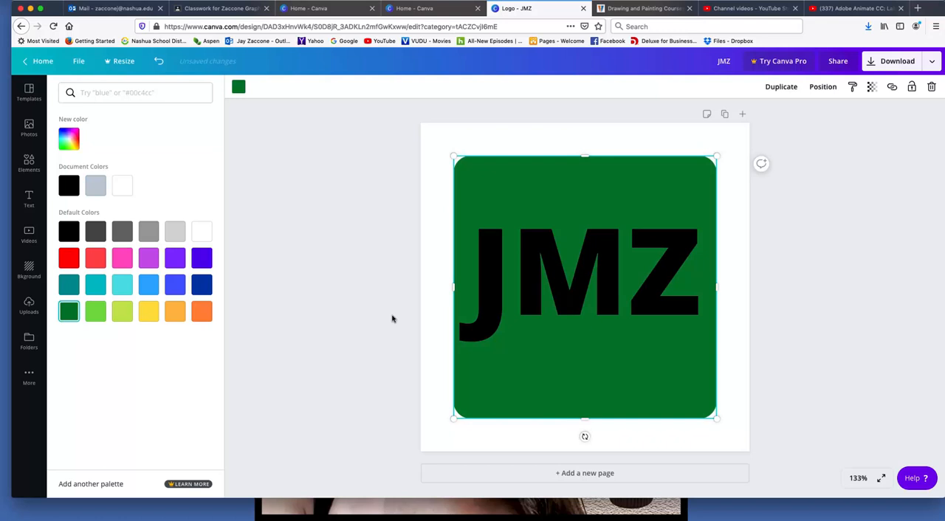
Select the JMZ text and change its font to ABeeZee
click(642, 281)
click(575, 276)
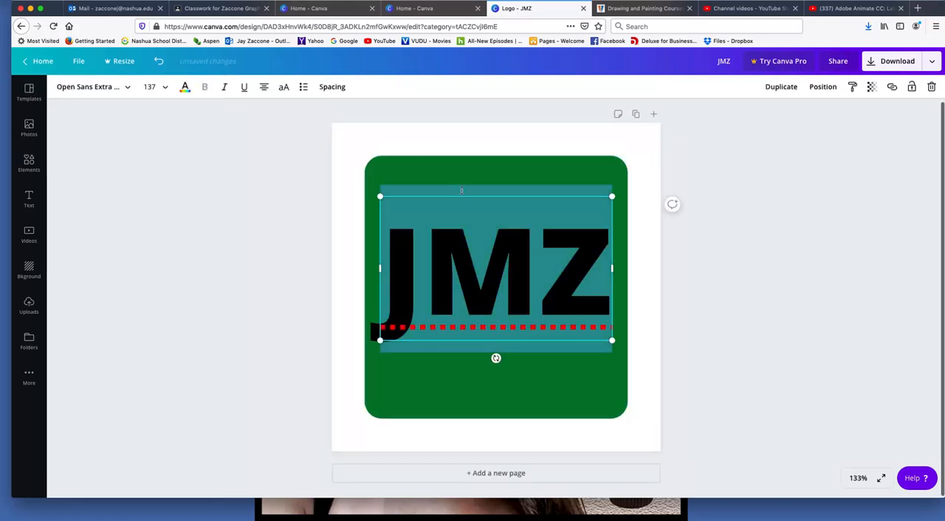
click(186, 88)
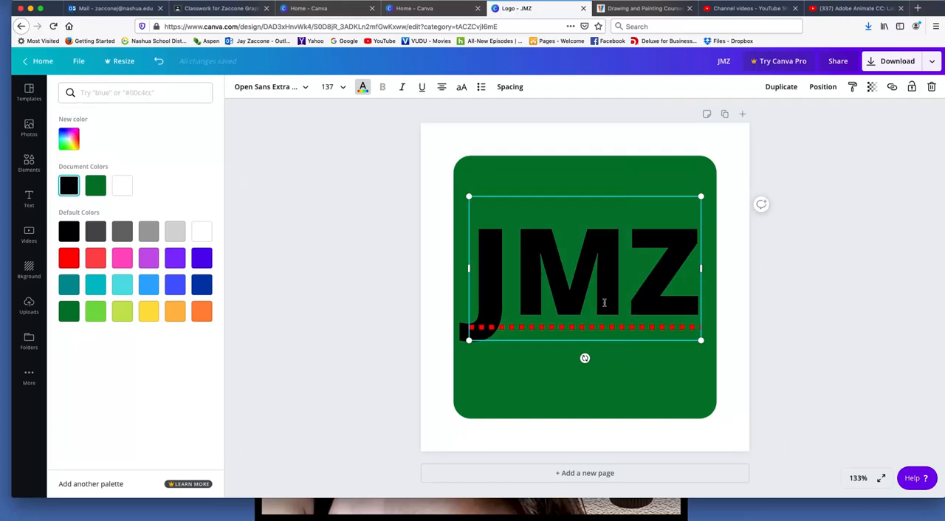
click(364, 88)
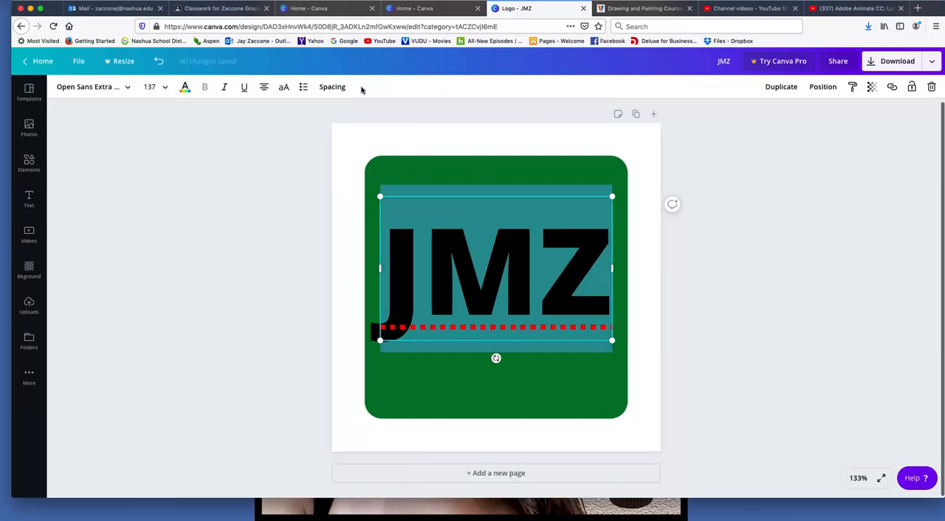
click(186, 87)
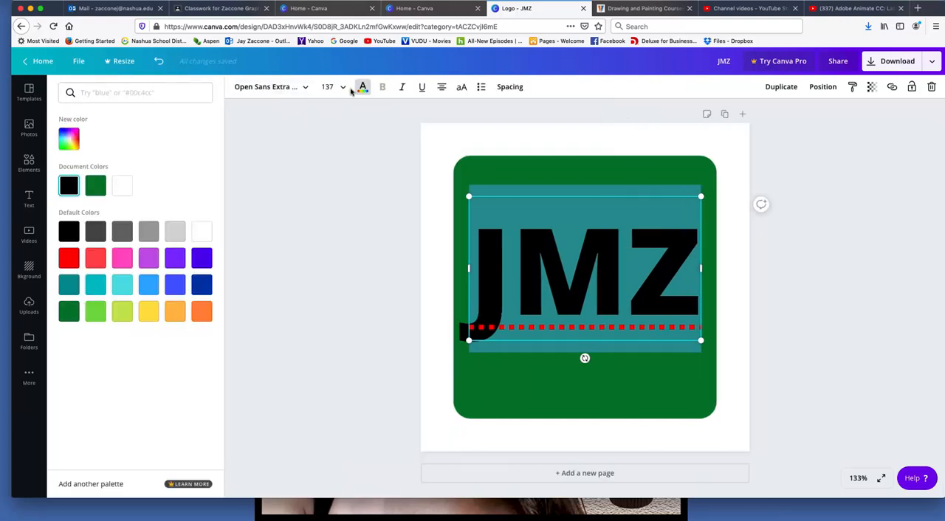
click(267, 88)
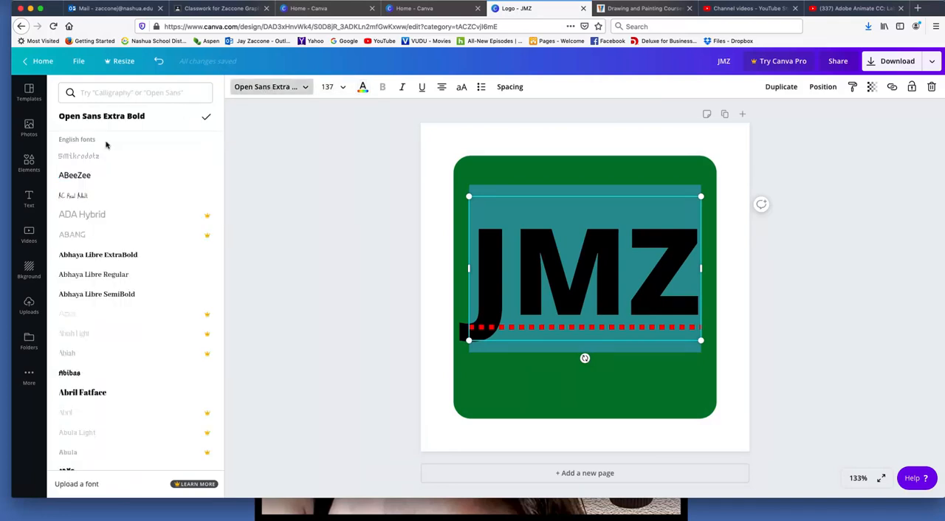
click(75, 176)
Change the JMZ text's font to Diplomata SC
scroll(93, 190, down, 15)
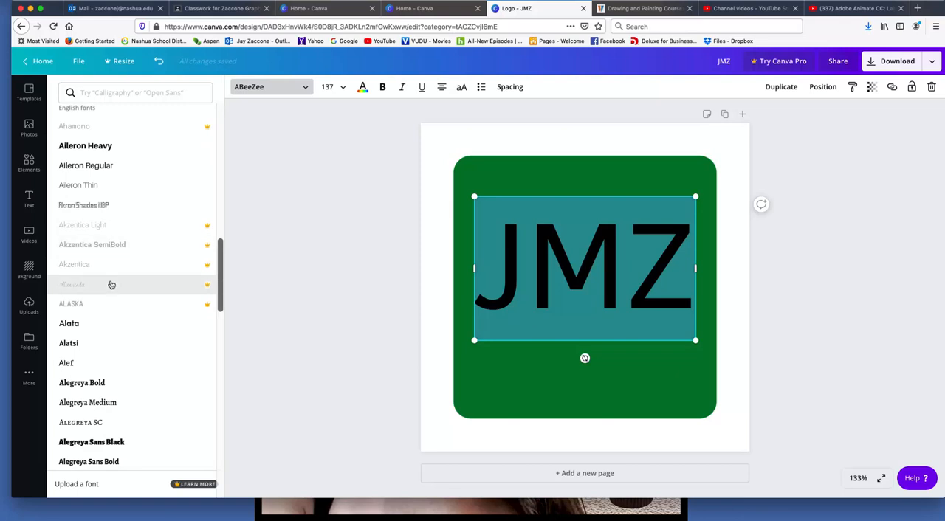
scroll(112, 284, down, 8)
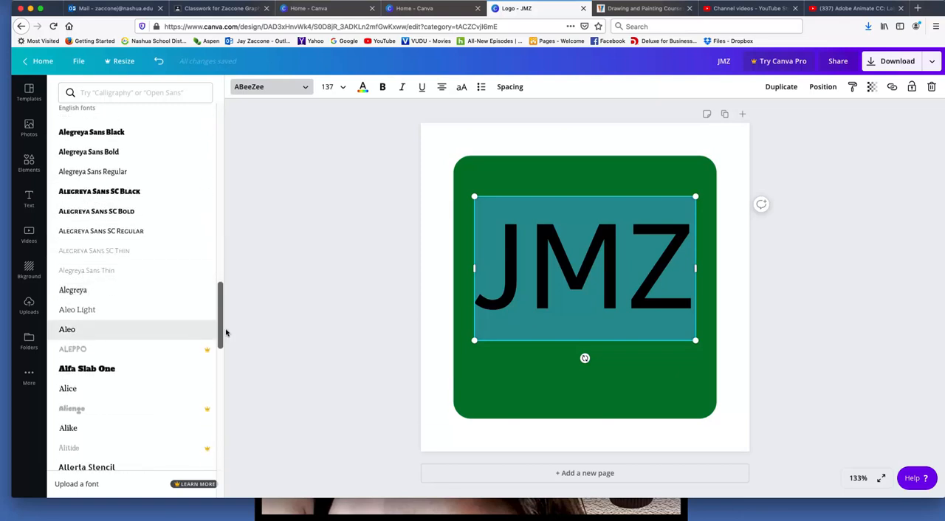
drag(222, 332, 209, 473)
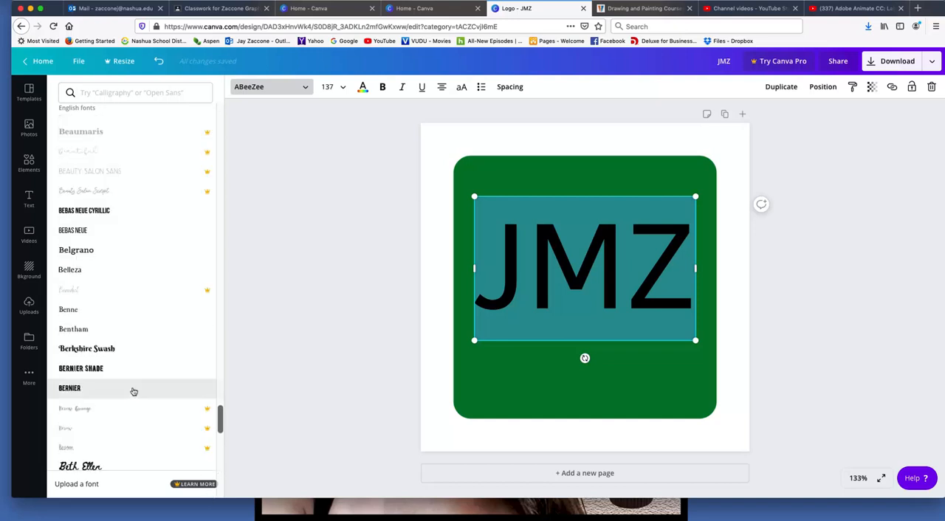
scroll(133, 392, down, 5)
scroll(134, 391, down, 5)
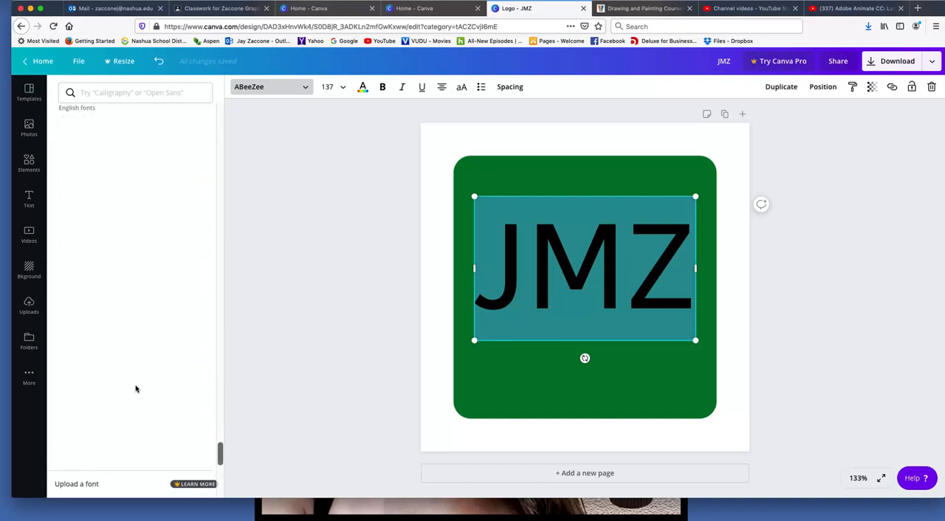
scroll(141, 387, down, 1)
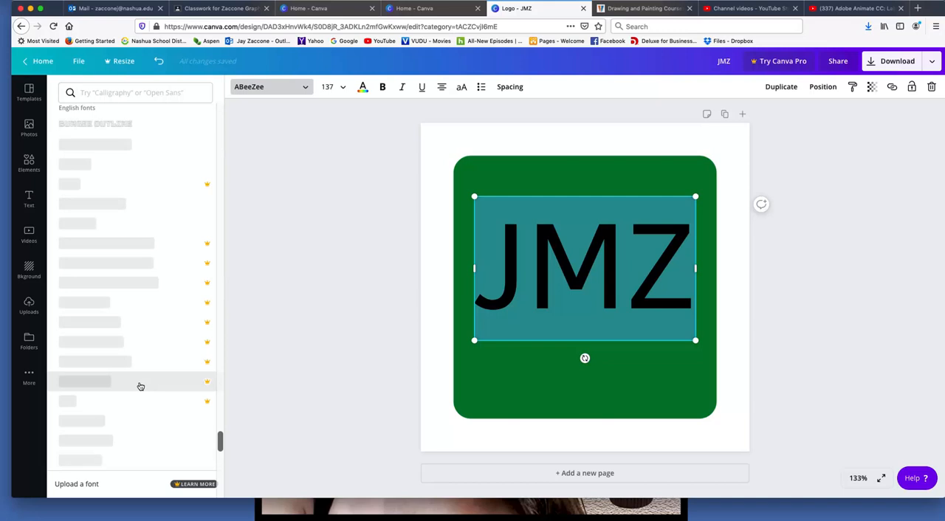
scroll(134, 395, down, 3)
scroll(134, 397, down, 5)
scroll(134, 397, down, 1)
scroll(134, 397, down, 4)
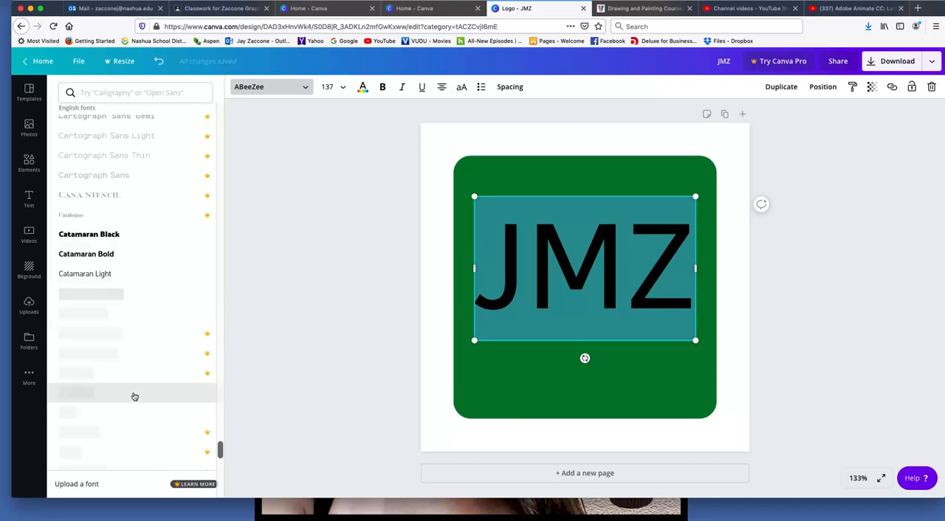
scroll(134, 397, down, 15)
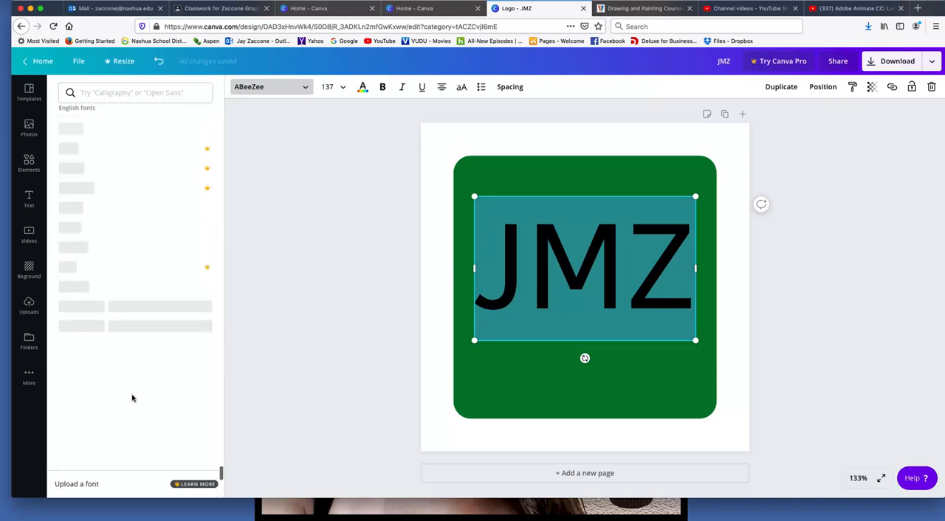
scroll(120, 408, down, 3)
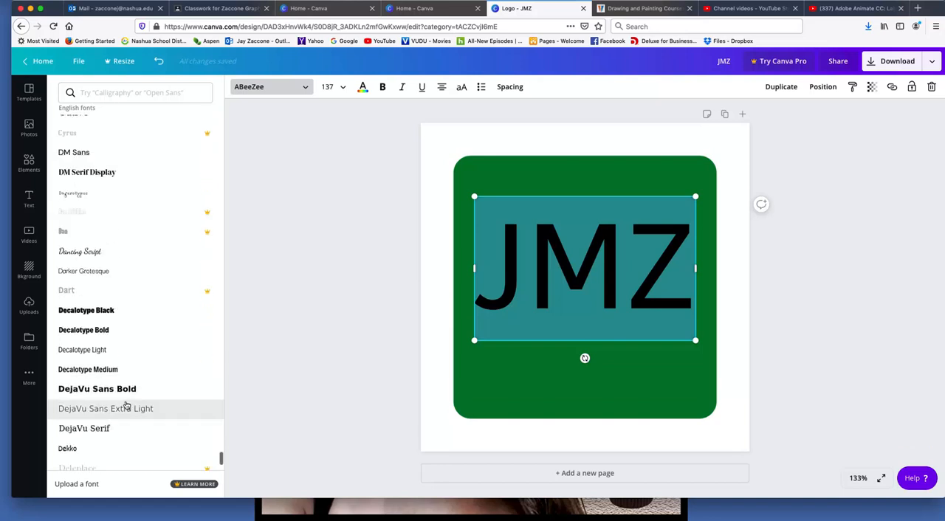
scroll(126, 407, down, 10)
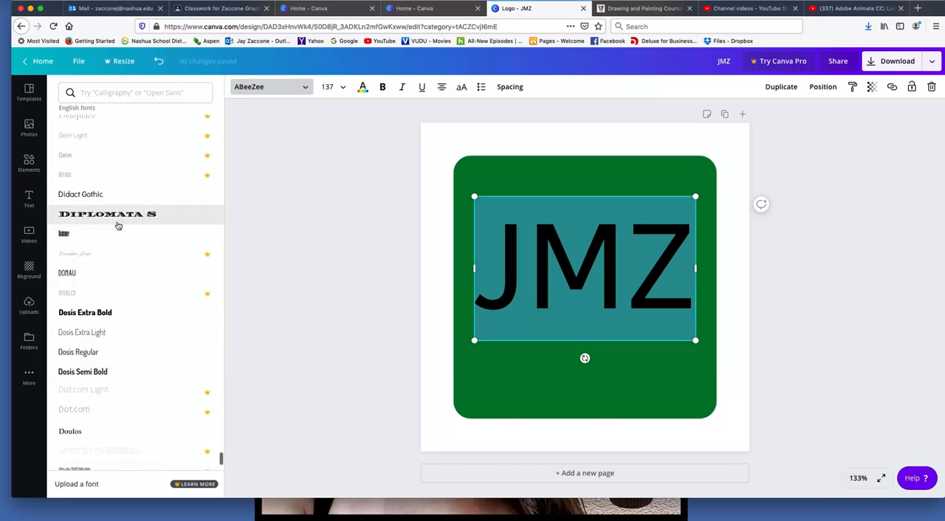
click(110, 215)
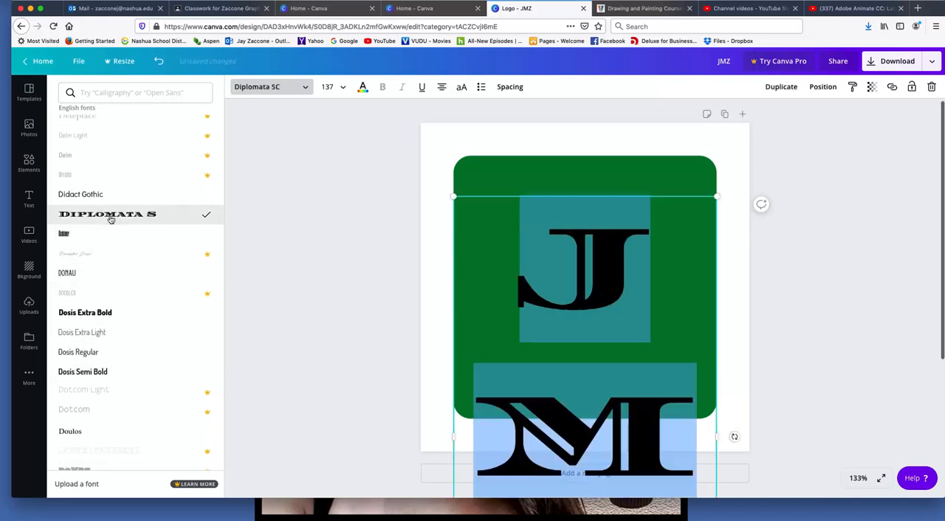
Reduce the JMZ text to size 28 and scale it up to about 48.8 so it fits on one line
click(330, 88)
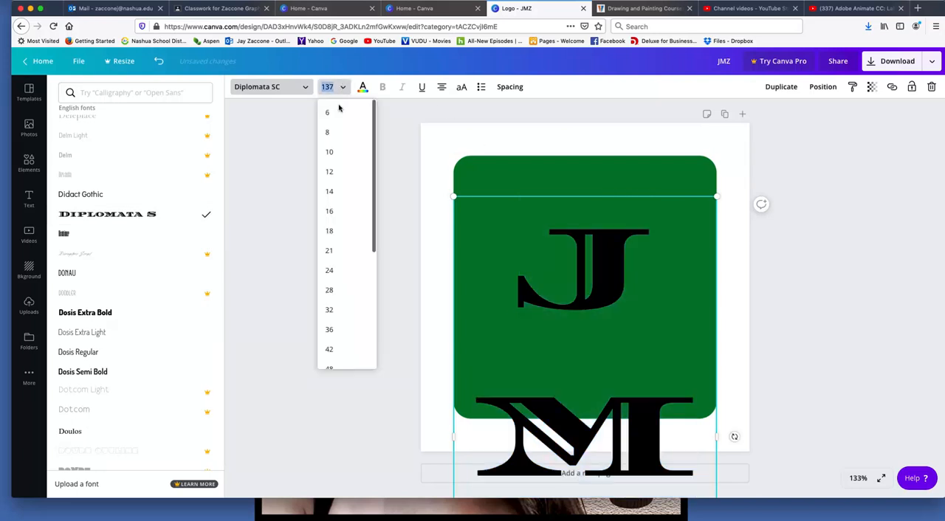
click(326, 290)
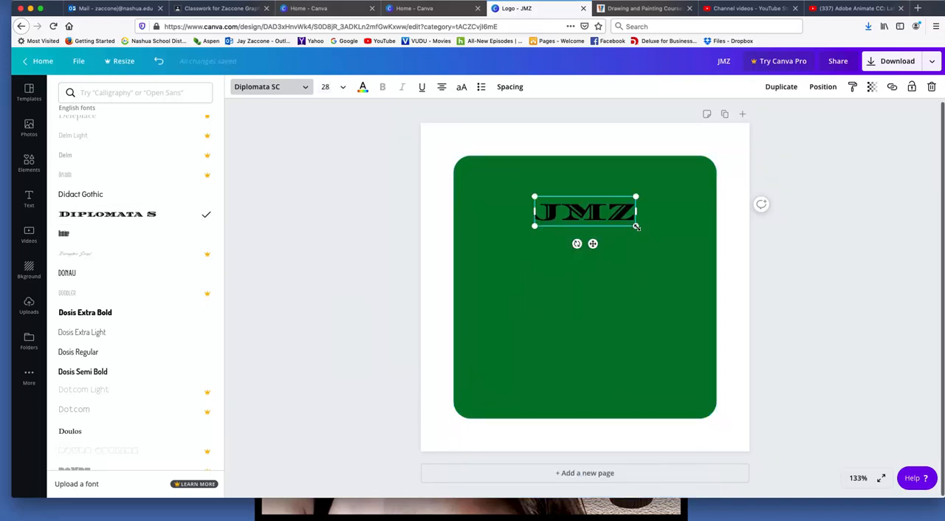
drag(637, 228, 701, 295)
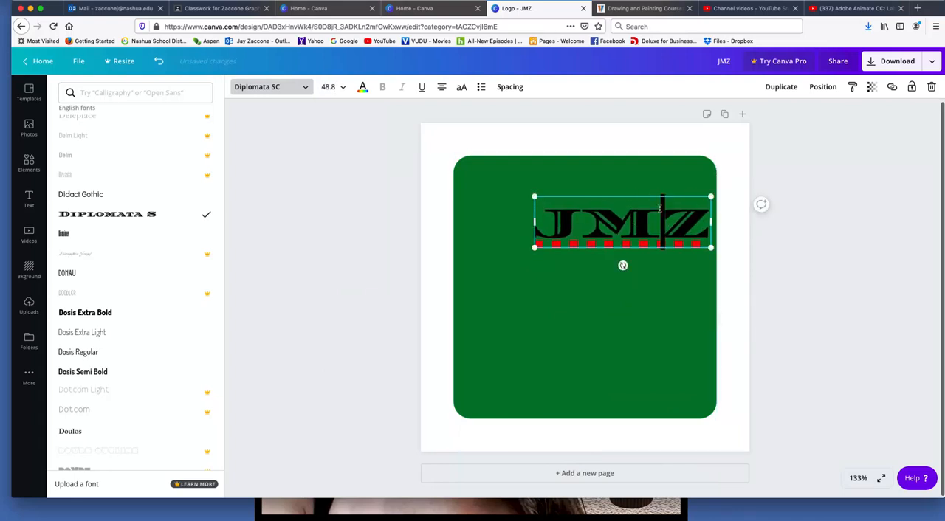
click(752, 259)
Move the JMZ text to the middle of the green rounded square
click(570, 230)
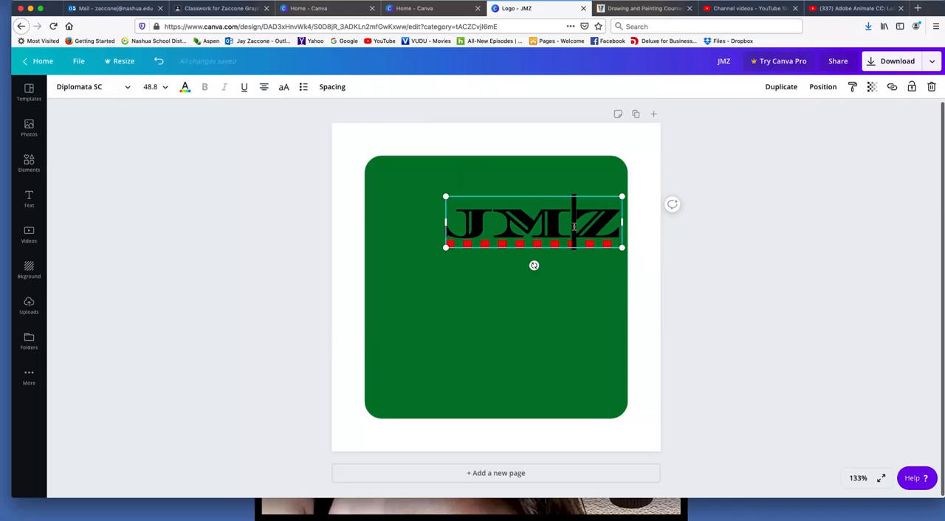
click(548, 190)
click(550, 228)
drag(551, 225, 514, 286)
click(587, 360)
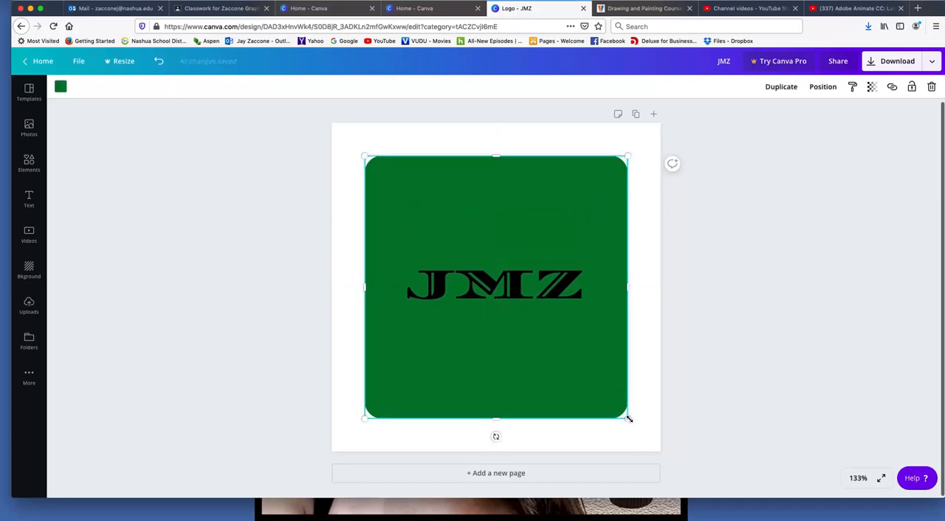
Enlarge the JMZ text to about size 73.8 and align it to span the full width of the green square
click(582, 304)
drag(594, 318, 711, 356)
drag(563, 294, 500, 284)
drag(648, 337, 634, 332)
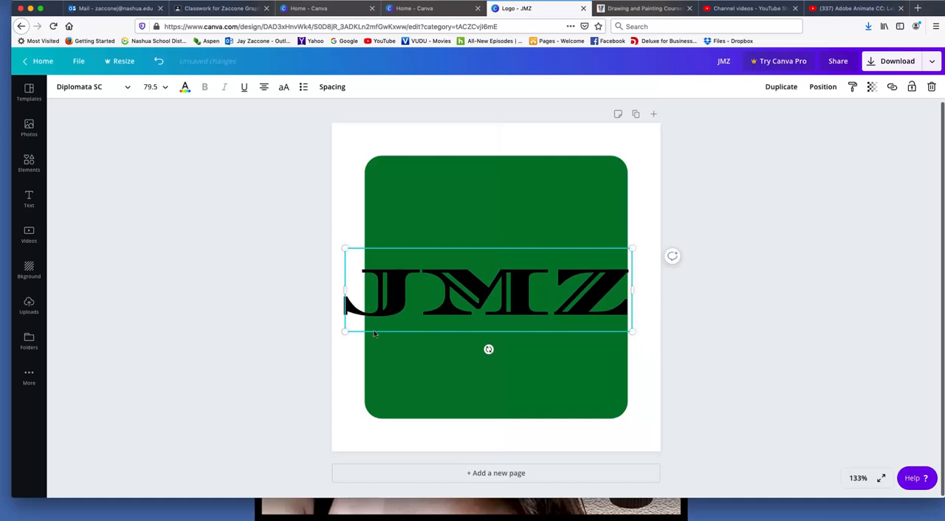
drag(347, 333, 367, 329)
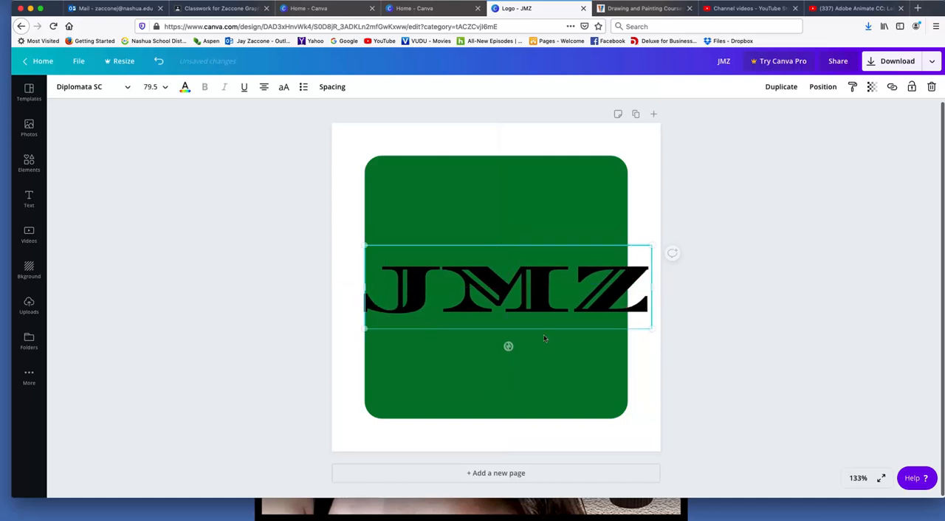
drag(651, 331, 634, 330)
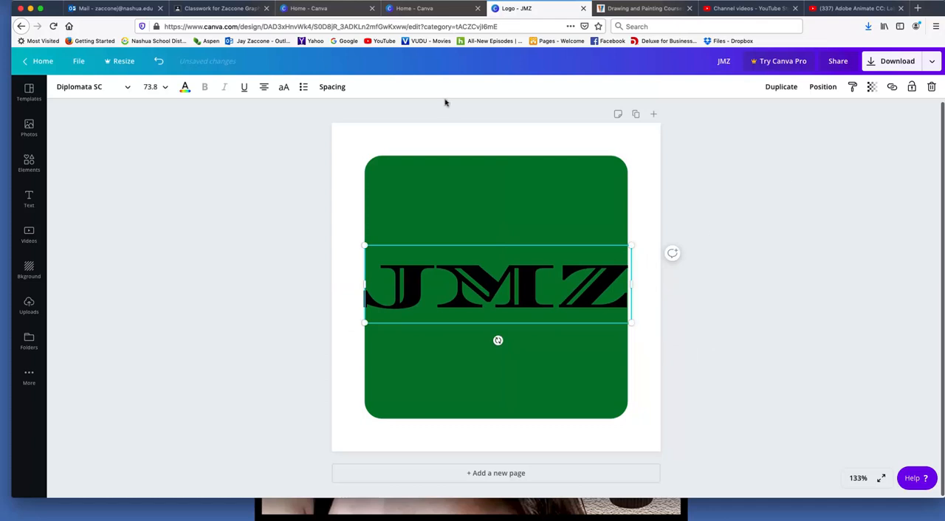
Recolor the JMZ text white
click(186, 91)
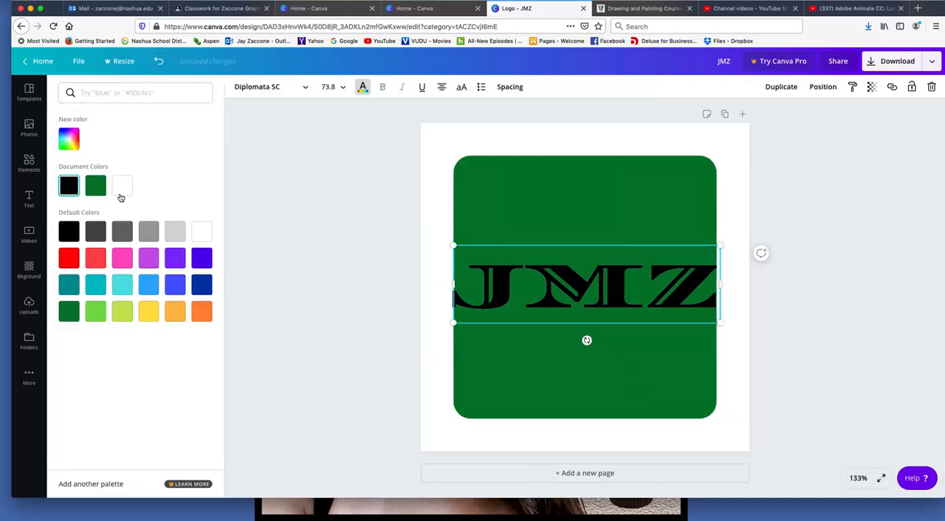
click(122, 189)
click(318, 157)
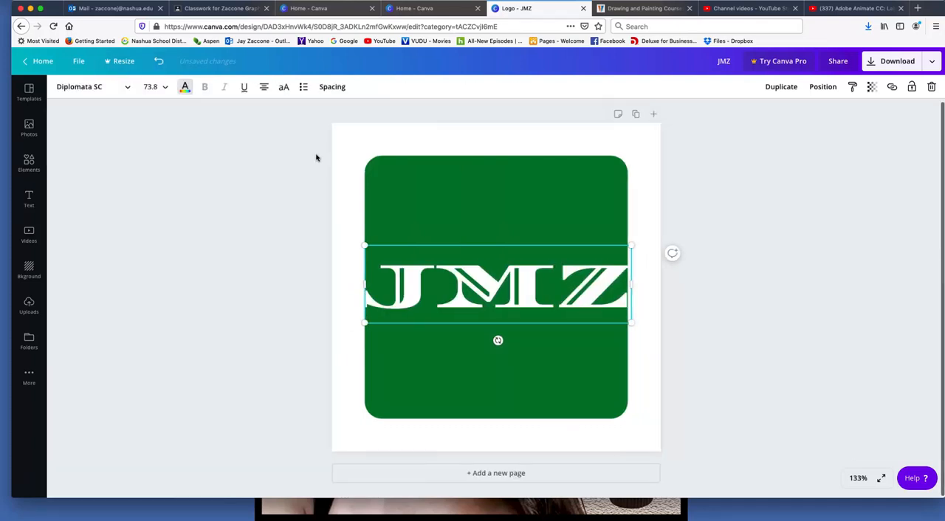
click(787, 190)
Shorten the green rounded square from above and below into a wide rectangle around the JMZ text
click(532, 168)
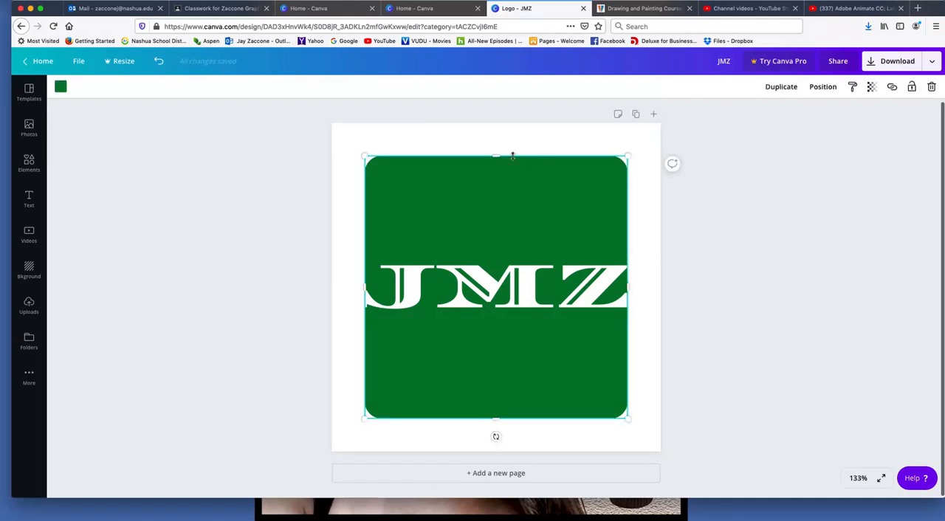
drag(496, 157, 497, 225)
drag(497, 399, 497, 353)
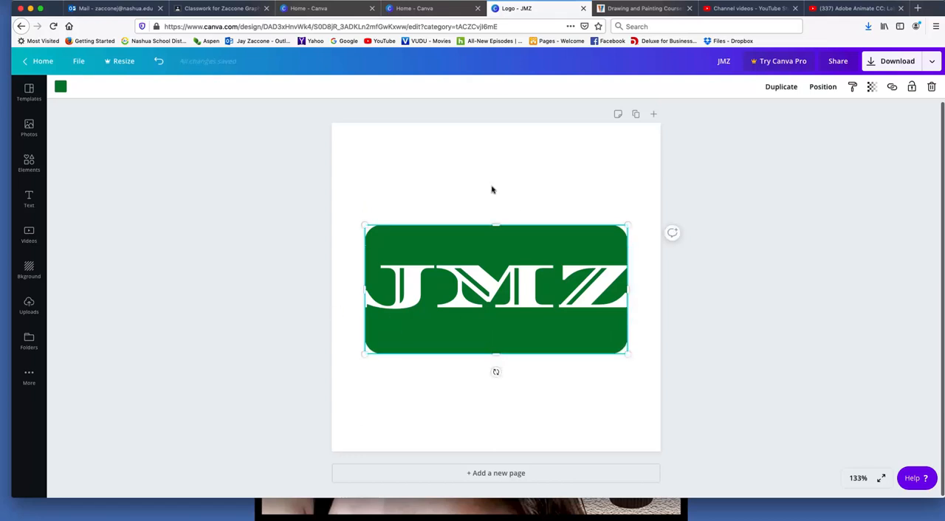
click(422, 176)
Add a subheading to the logo reading "computer sales"
click(29, 196)
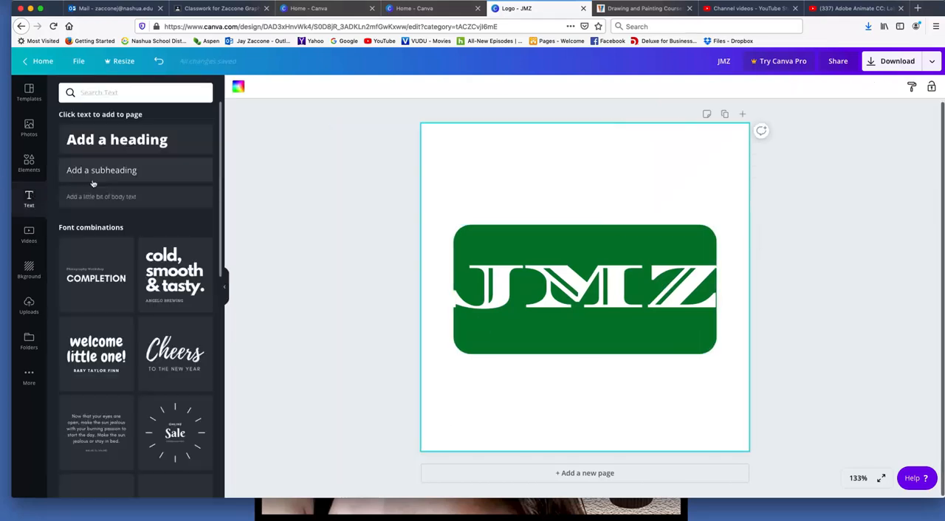
click(115, 171)
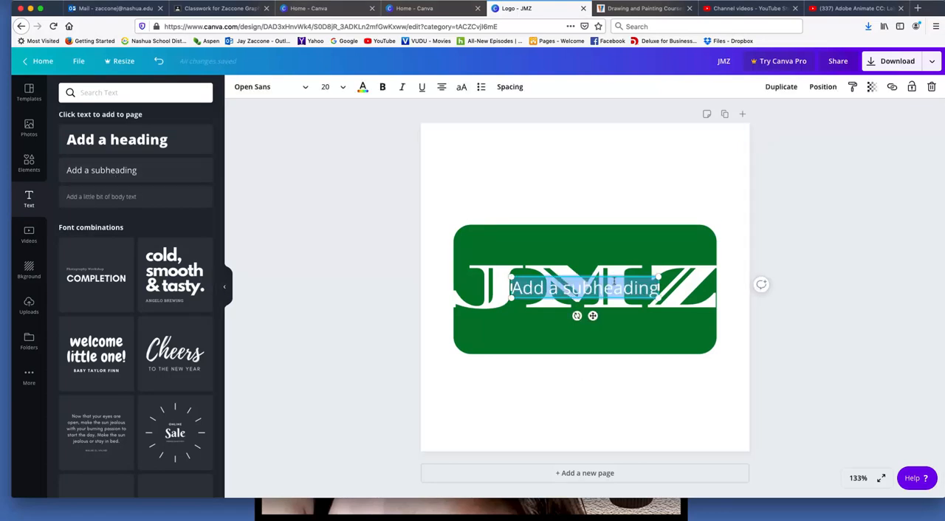
text(com)
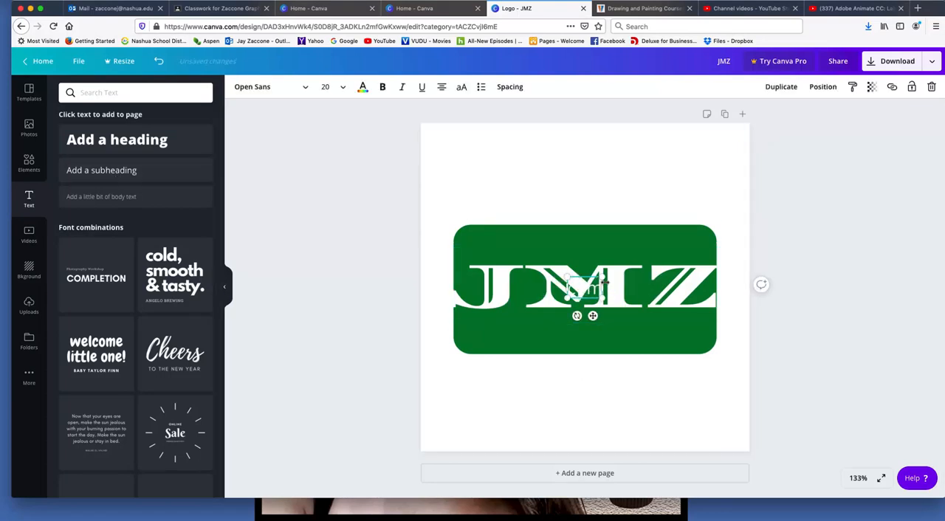
text(puters f)
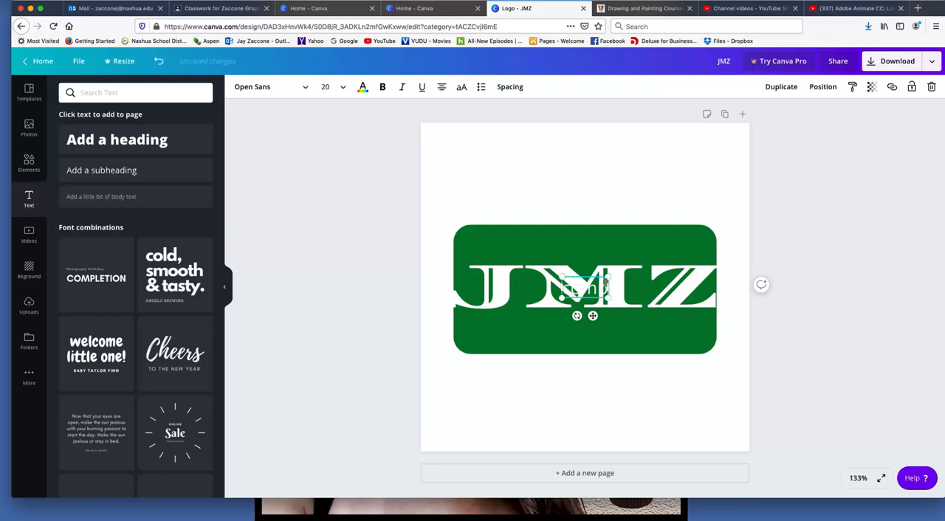
text(iles)
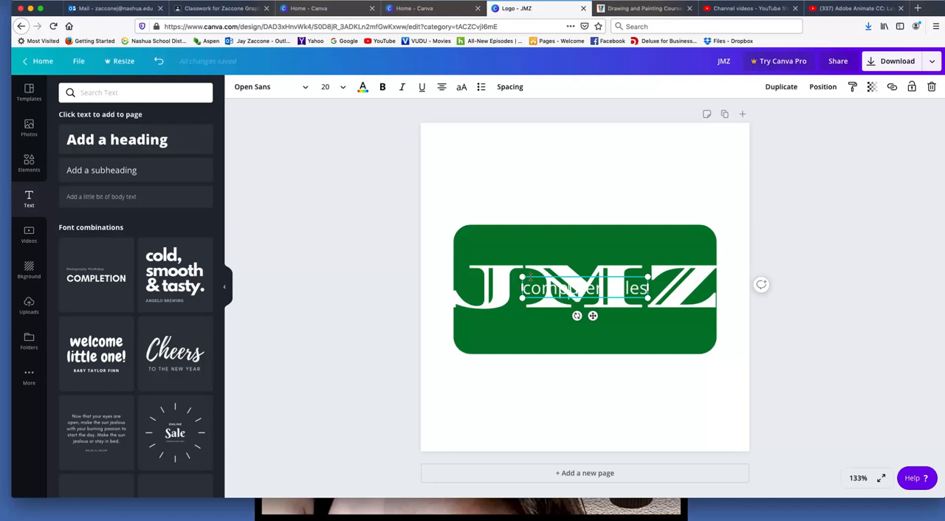
Place the "computer sales" text beneath JMZ inside the green rectangle and enlarge it to about size 39.6
drag(535, 304, 504, 337)
click(481, 333)
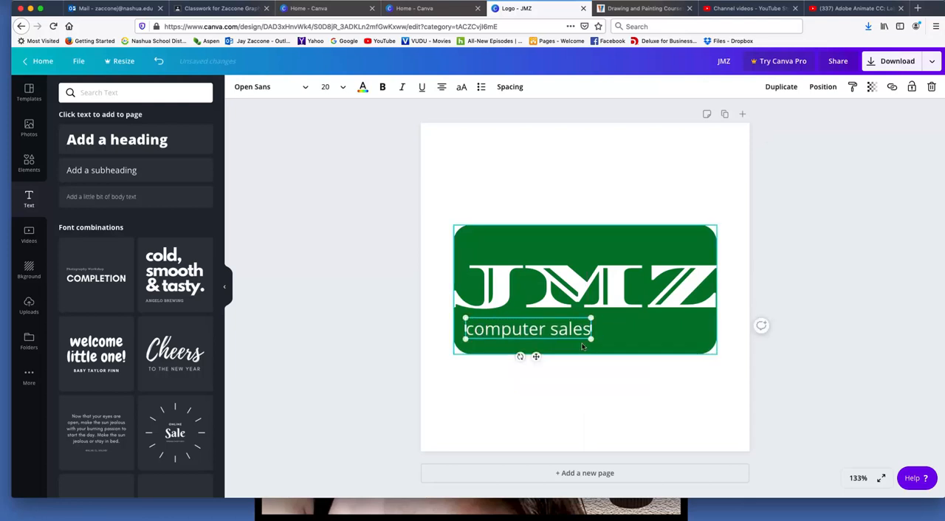
drag(622, 342, 734, 353)
drag(589, 323, 608, 330)
drag(478, 314, 459, 312)
mouse_move(652, 341)
mouse_down()
mouse_move(672, 340)
mouse_move(652, 341)
mouse_up()
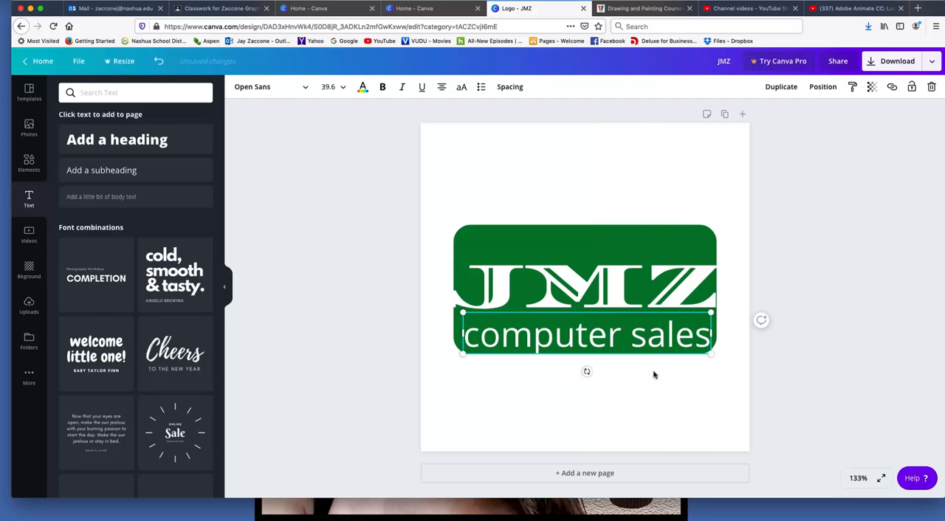
Fine-tune the JMZ text's position and scale it to about size 75.6 so the letters reach both rectangle edges
click(576, 316)
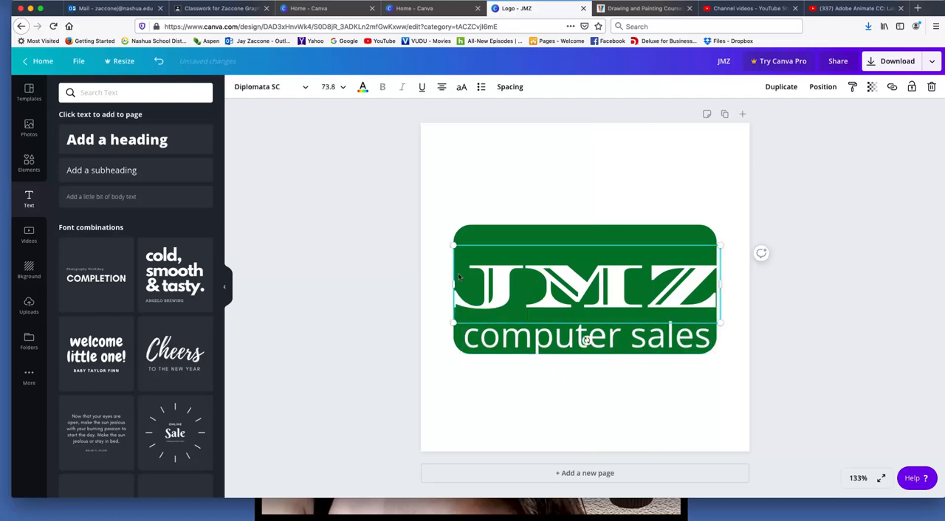
drag(448, 281, 449, 282)
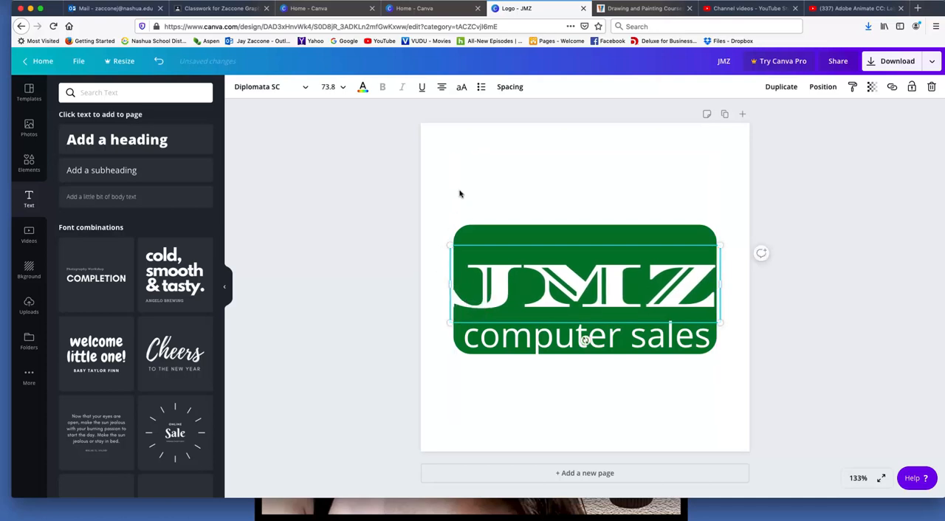
click(535, 180)
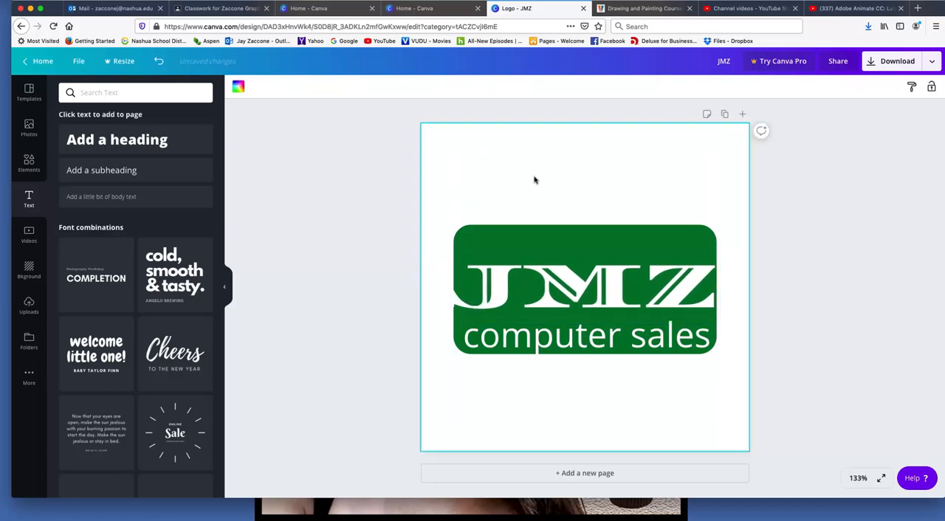
click(557, 288)
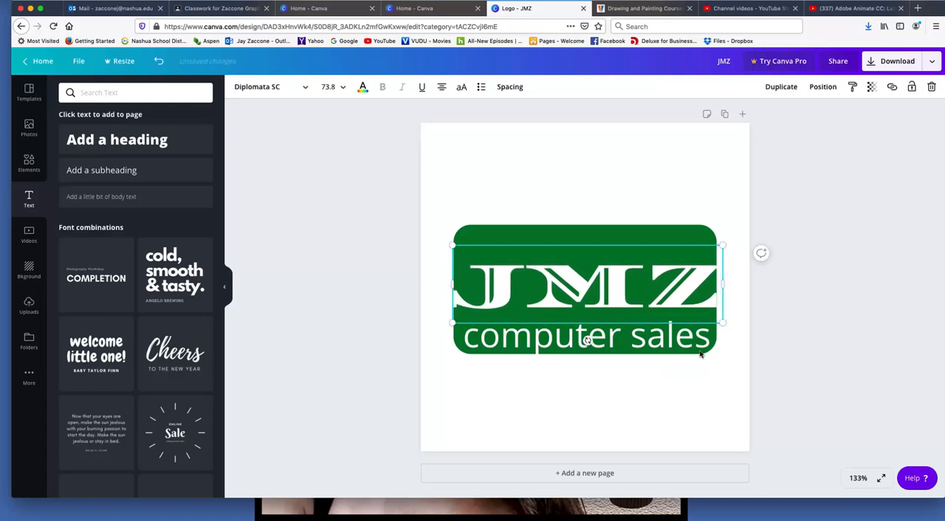
drag(726, 326, 733, 327)
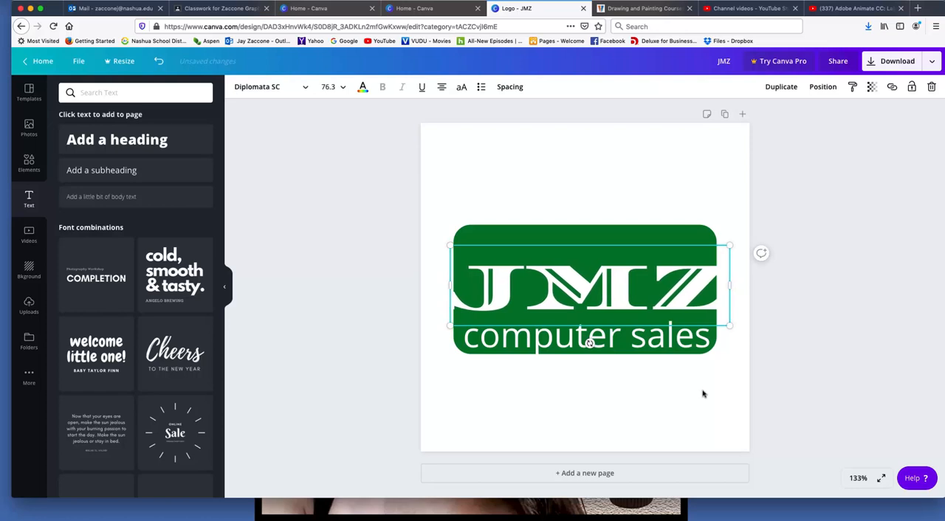
drag(448, 326, 453, 327)
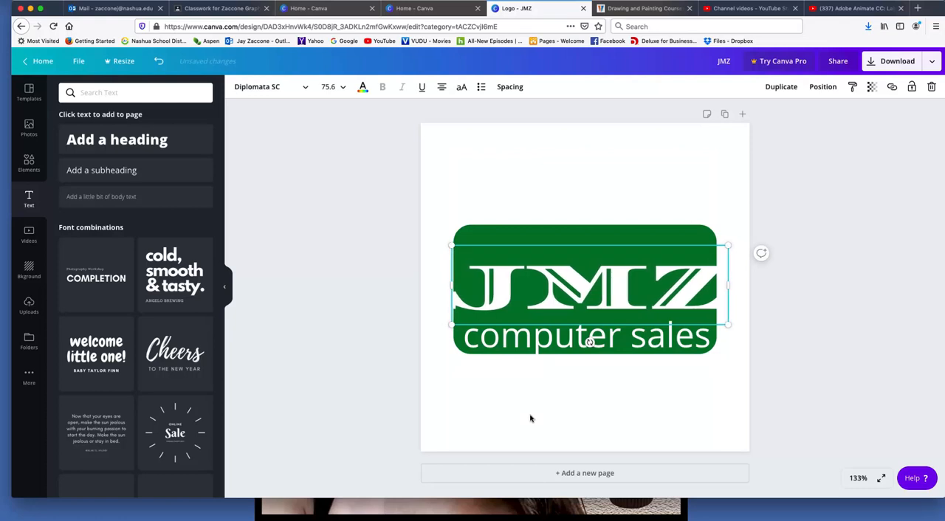
Add the diagonally striped circle from the Shapes elements to the logo page
click(530, 418)
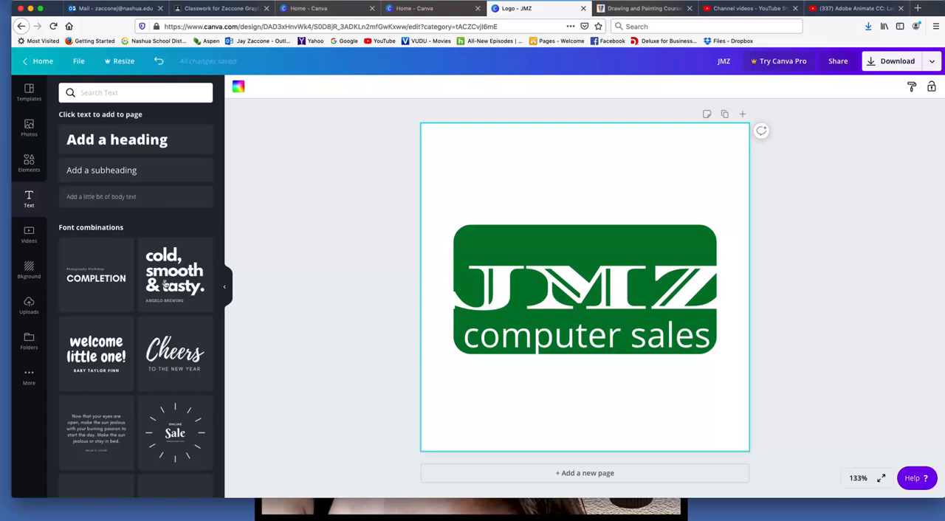
click(29, 271)
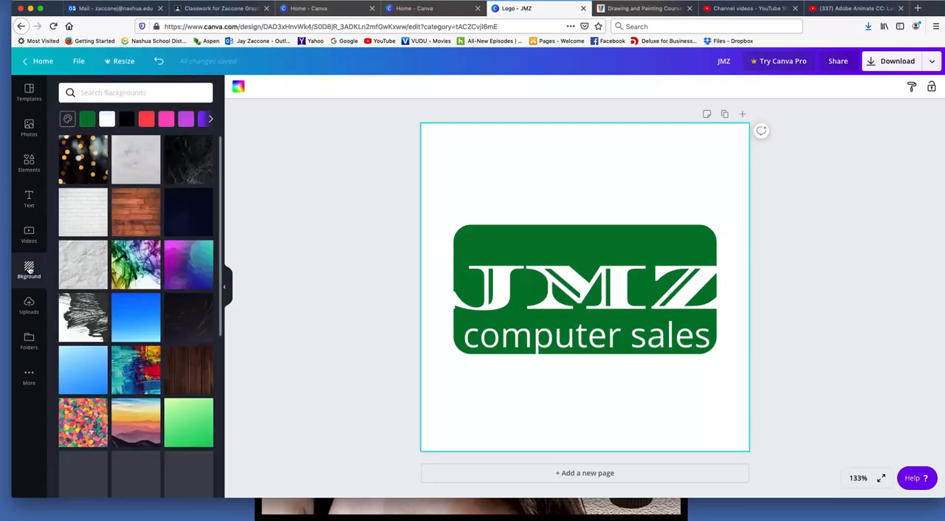
click(29, 164)
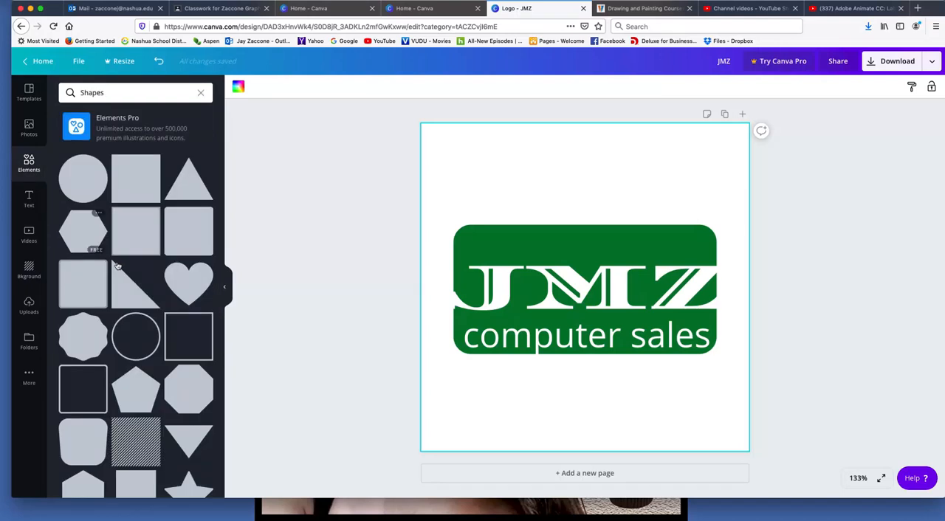
scroll(137, 310, down, 5)
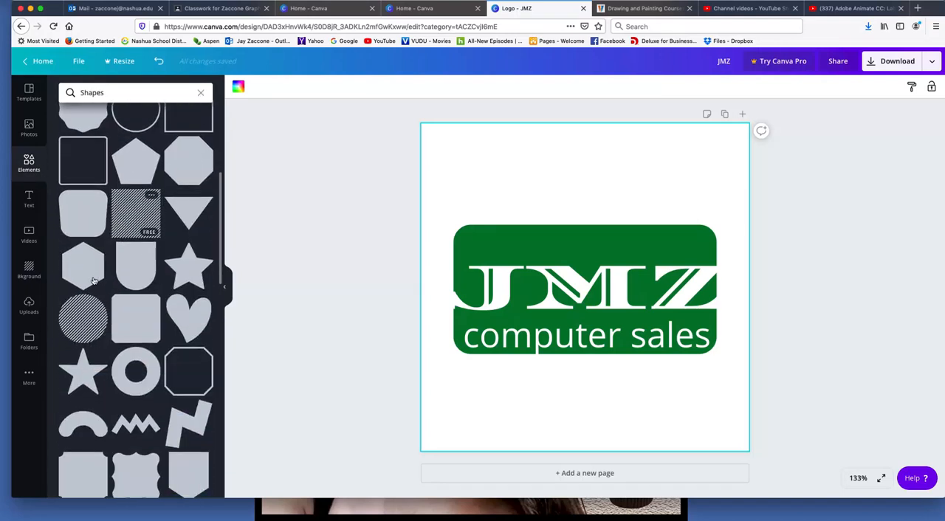
click(81, 316)
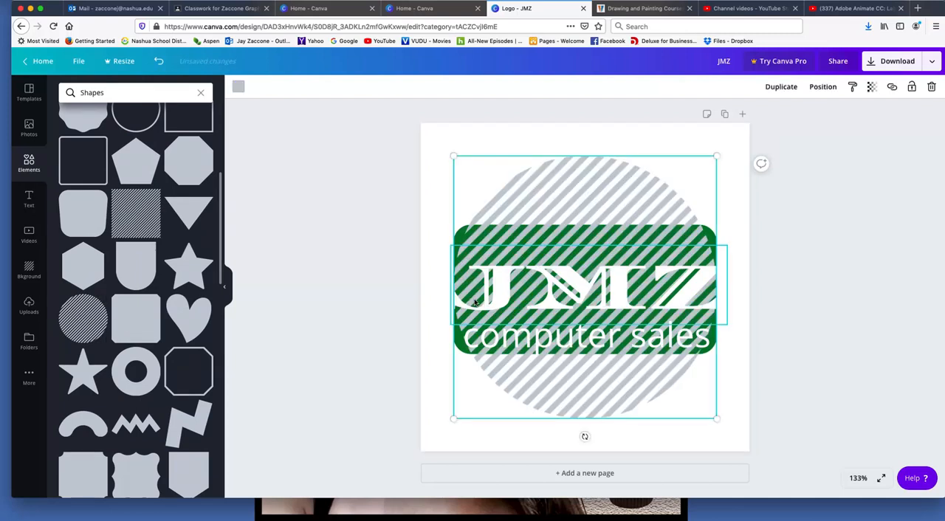
scroll(620, 223, down, 1)
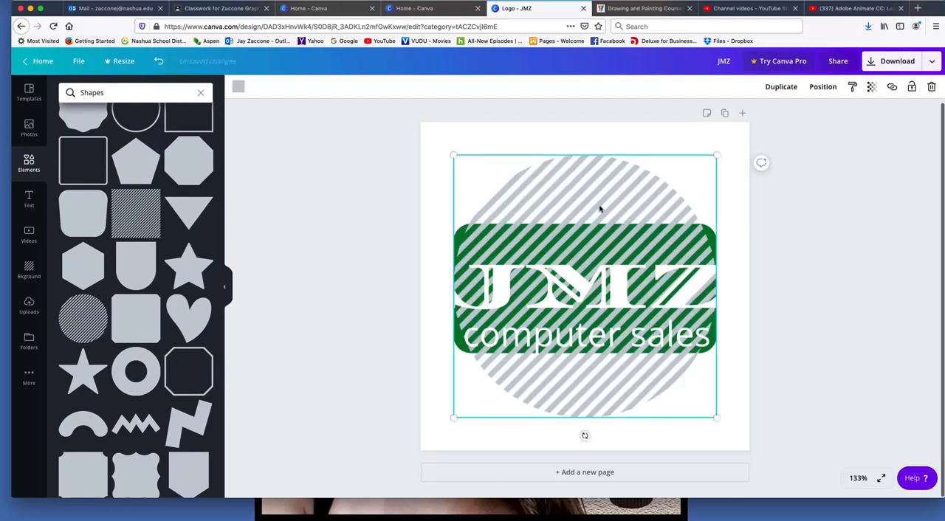
Recolor the striped circle dark blue
click(238, 88)
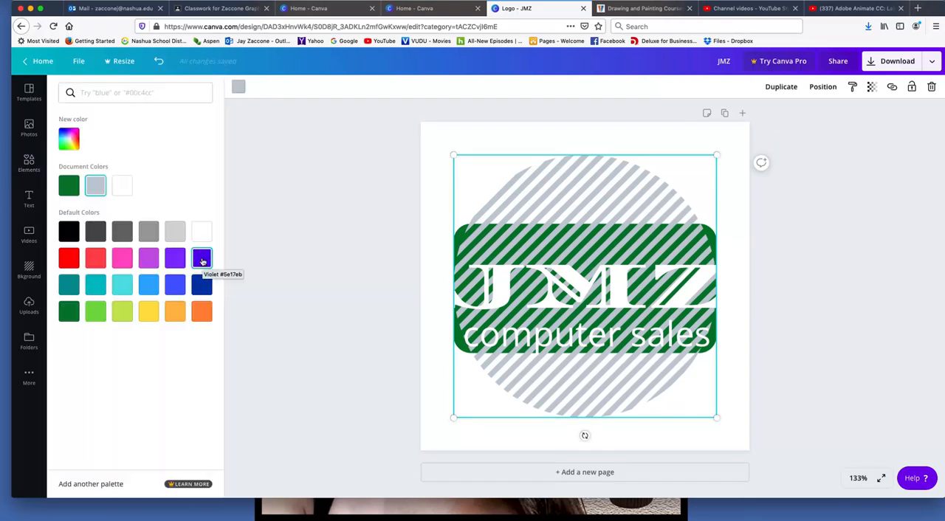
click(203, 286)
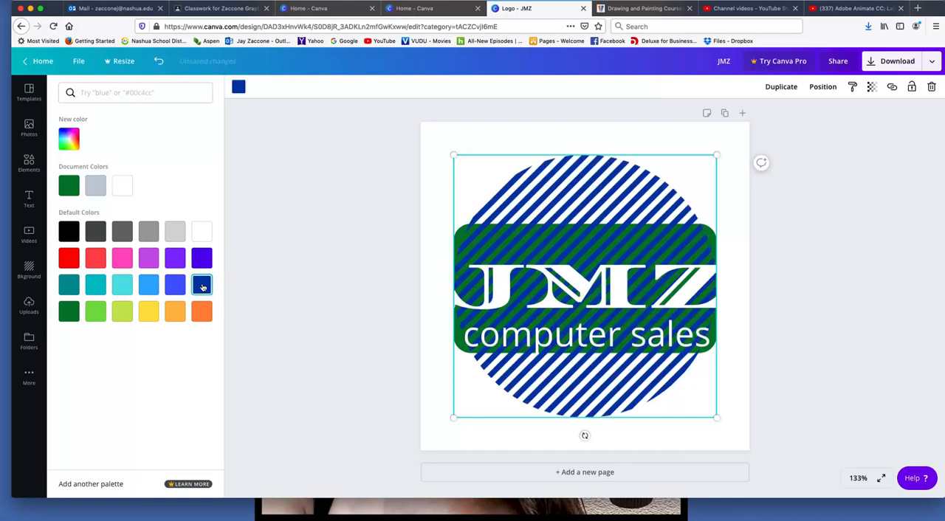
click(825, 254)
click(832, 254)
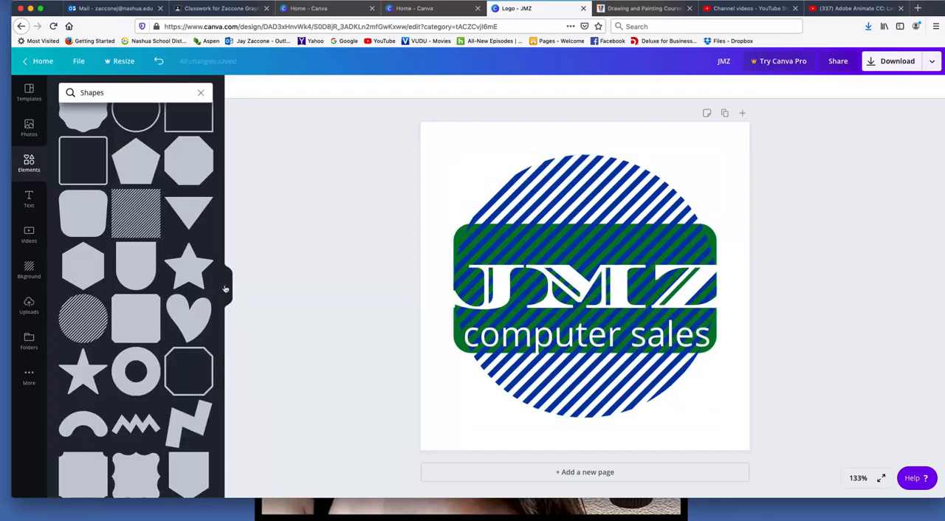
Shrink the striped circle to fit inside the green rectangle around the letter M and recolor it white
click(224, 286)
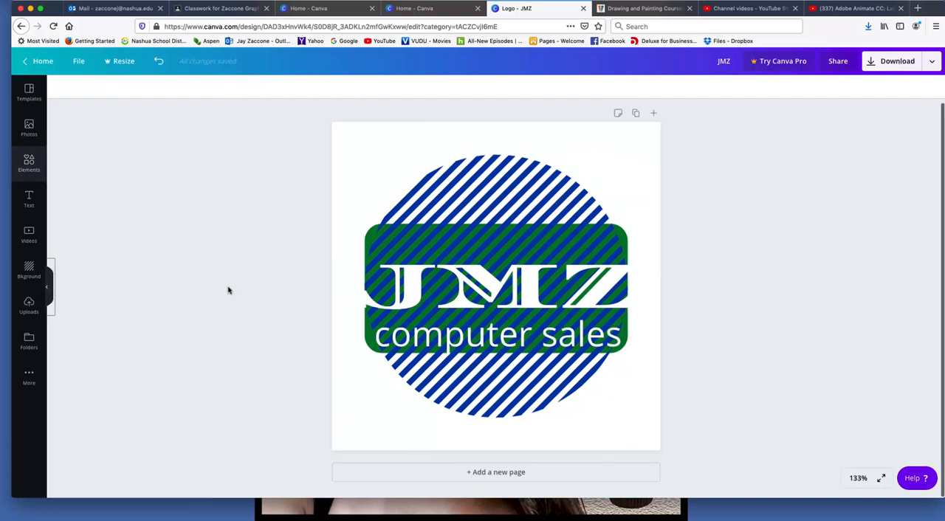
click(517, 172)
drag(625, 155, 518, 264)
drag(457, 386, 506, 332)
drag(565, 363, 528, 325)
drag(491, 226, 518, 246)
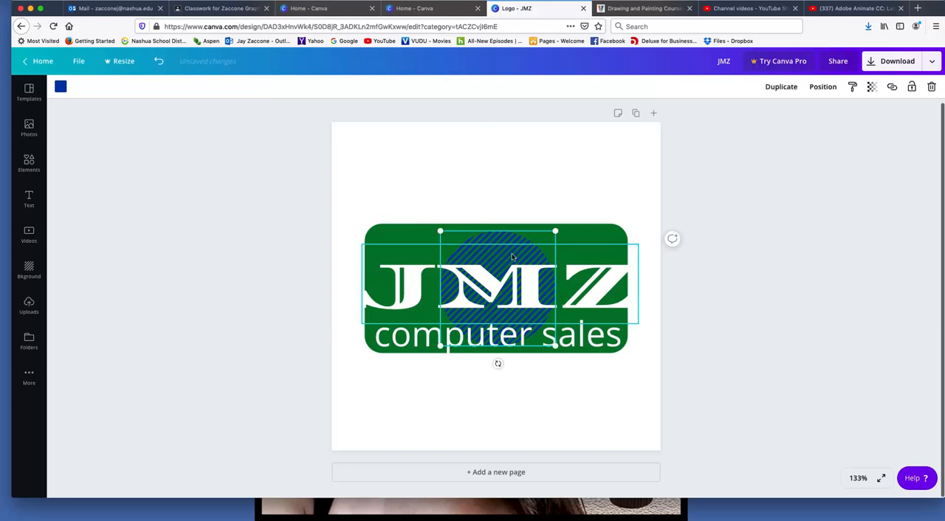
click(60, 86)
click(124, 185)
Recolor only the letter M of the JMZ text dark blue
click(535, 295)
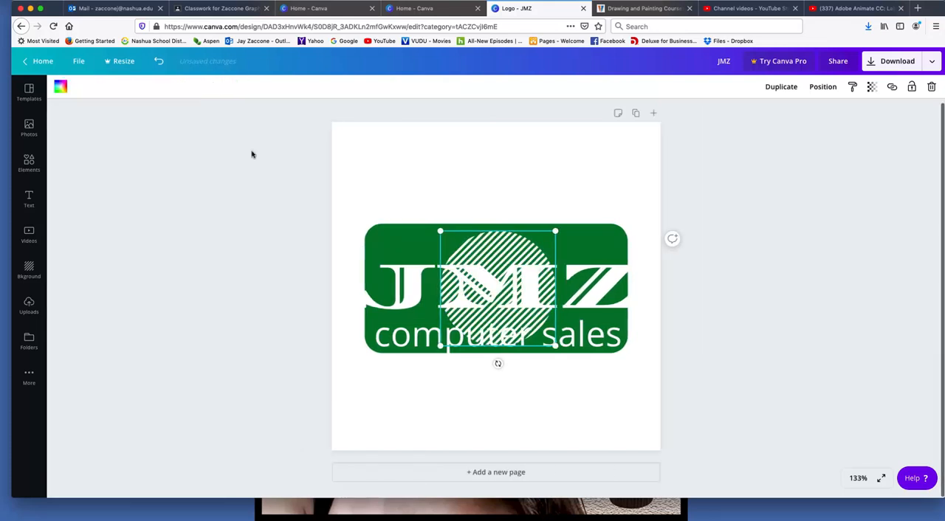
click(536, 288)
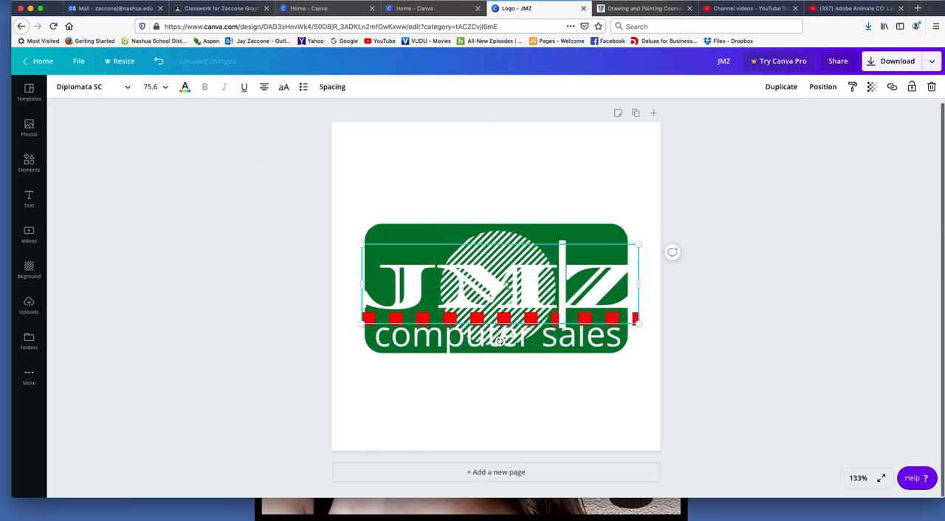
drag(515, 286, 470, 286)
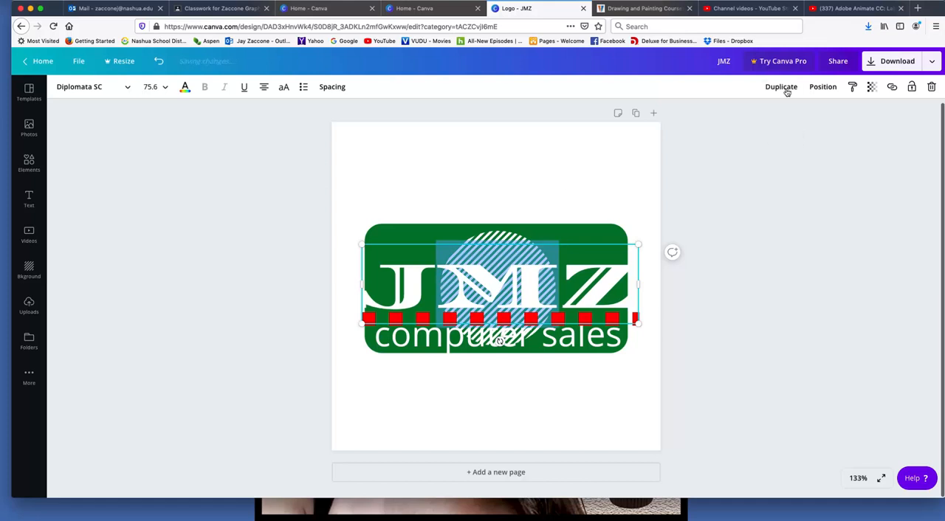
click(184, 87)
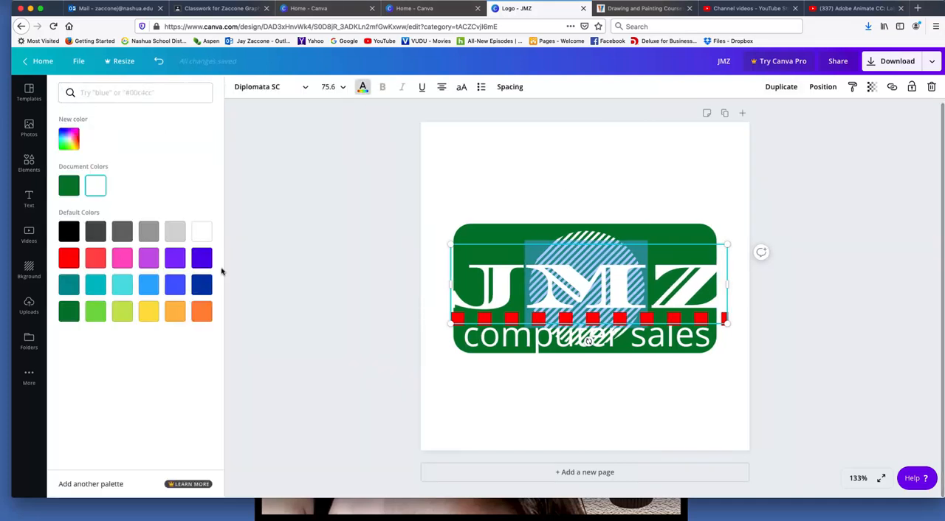
click(203, 289)
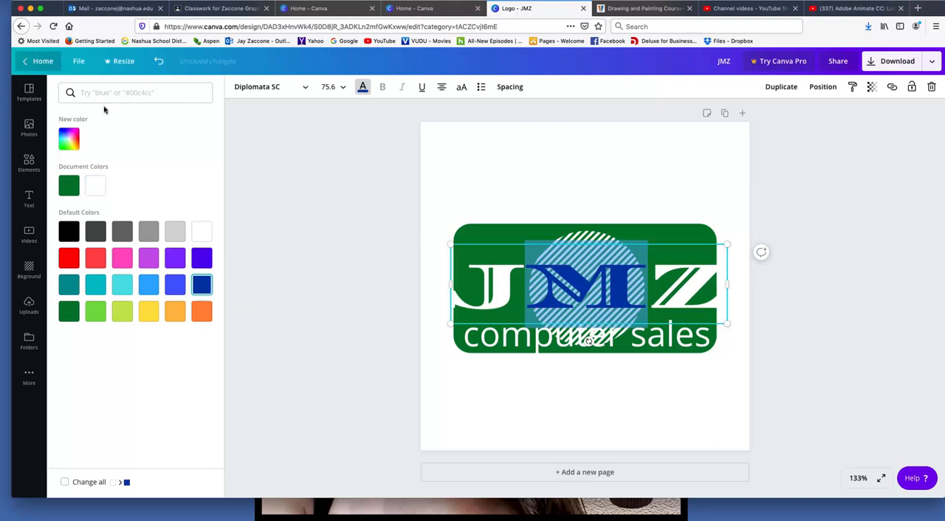
click(290, 210)
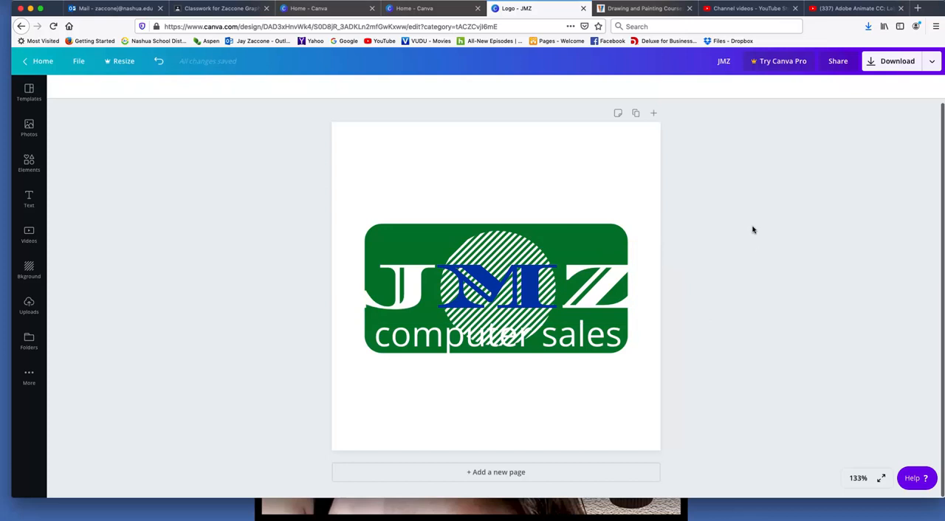
Recolor the letter M in JMZ with the same green as the rectangle
click(536, 295)
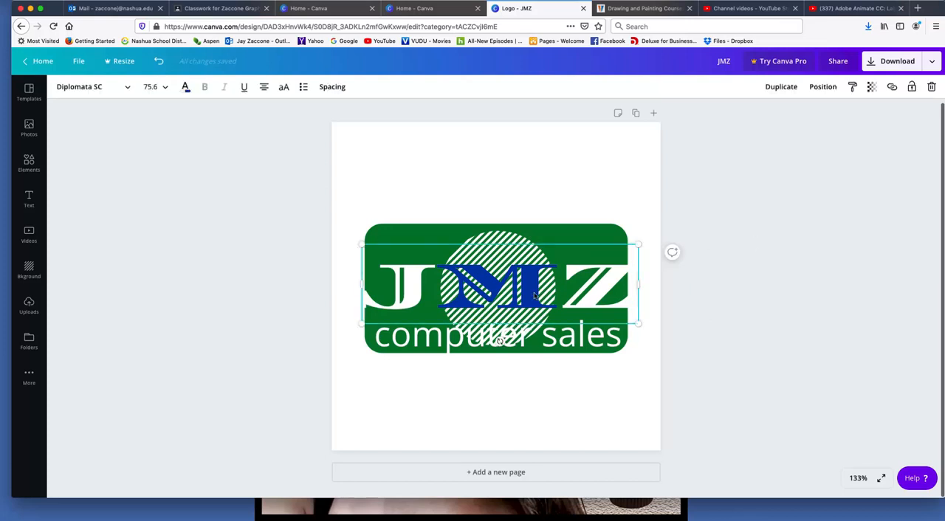
click(533, 293)
drag(541, 294, 480, 288)
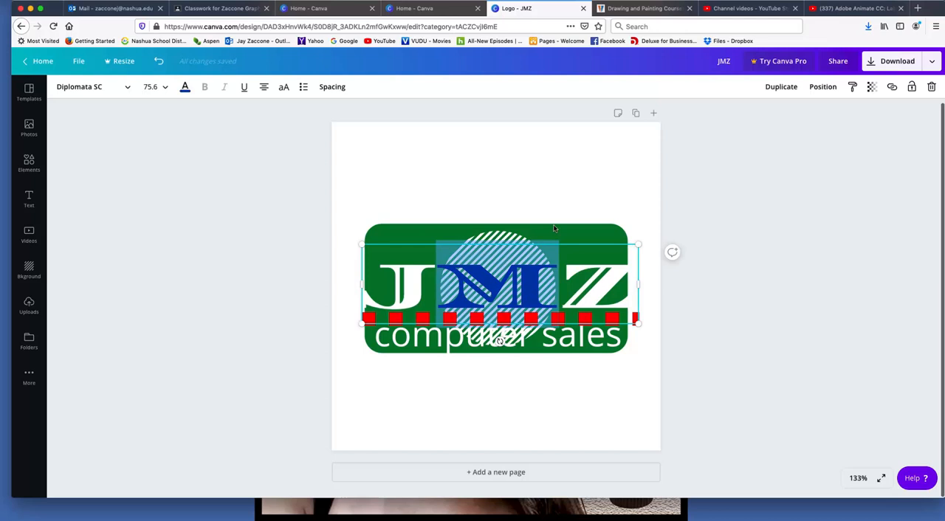
click(187, 89)
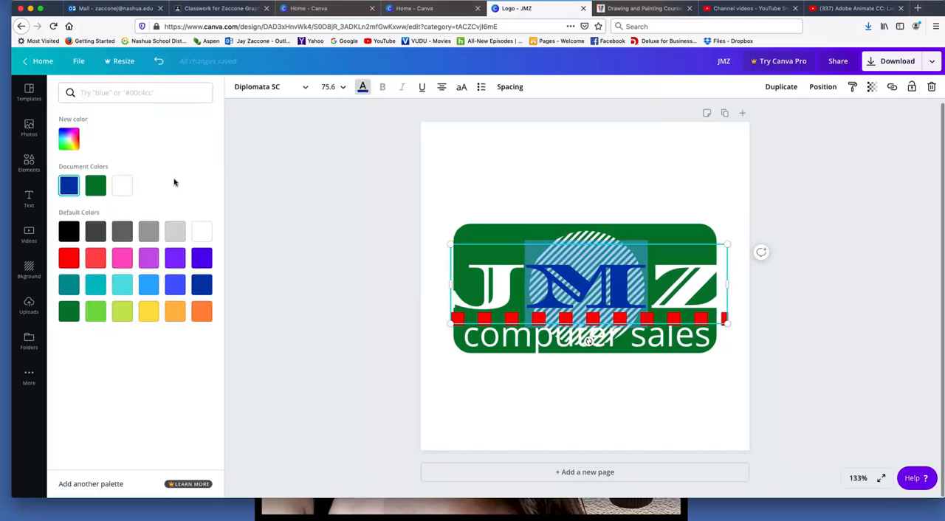
click(96, 185)
click(266, 165)
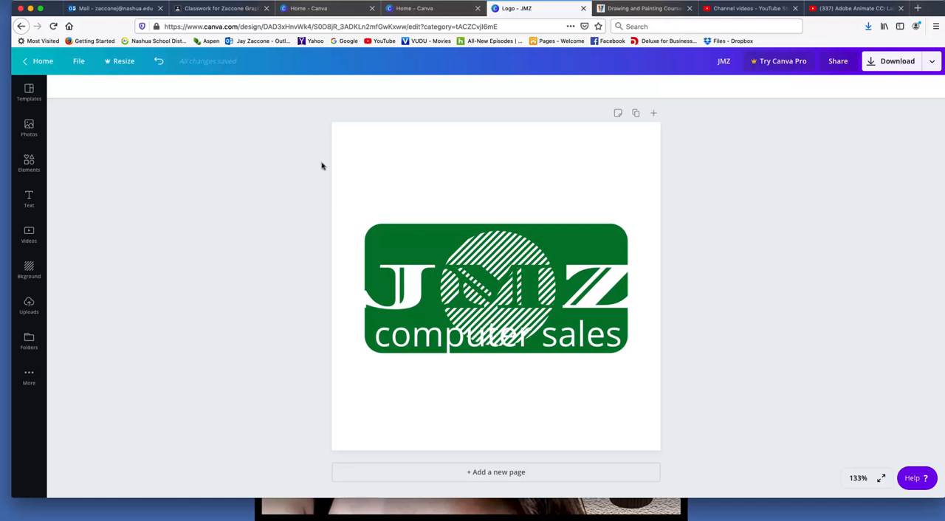
Duplicate the green rounded rectangle and send the copy to the back
click(392, 228)
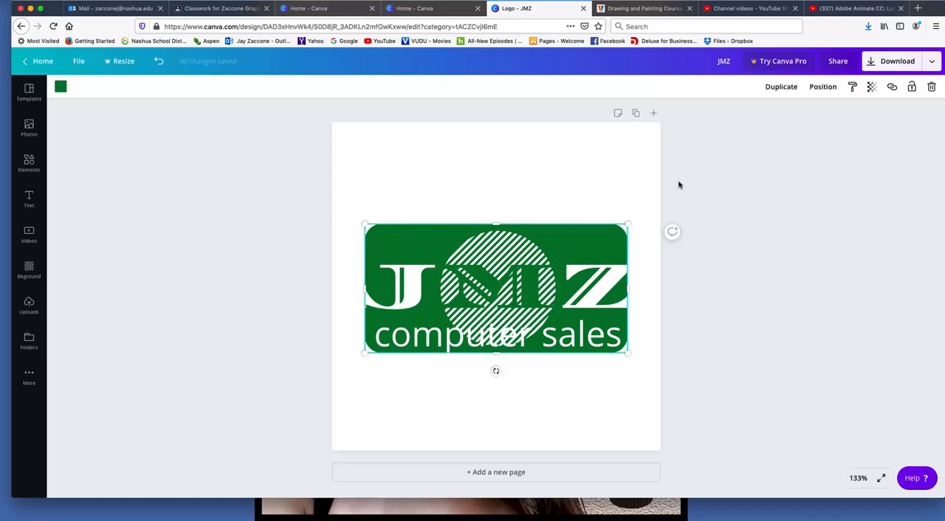
click(781, 87)
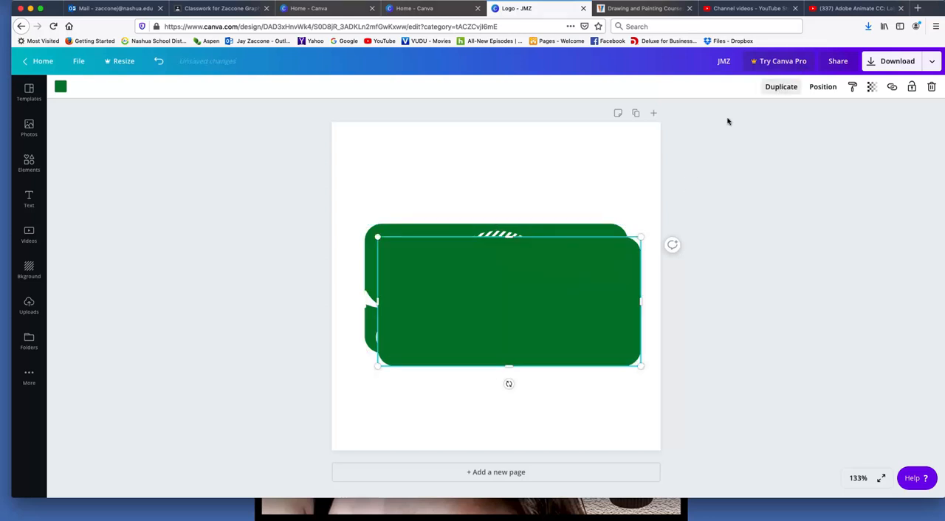
click(823, 87)
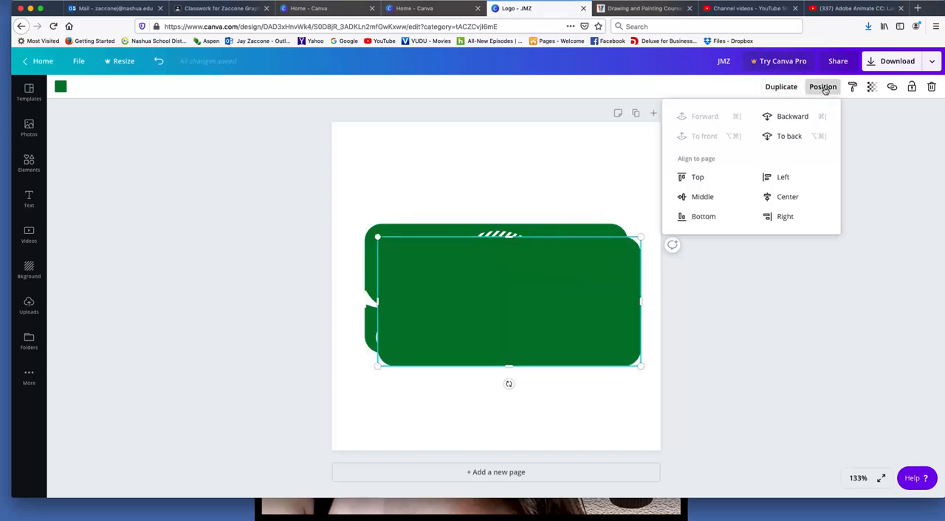
click(789, 137)
Color the rectangle's copy black and offset it slightly down and right of the green rectangle as a drop shadow
click(62, 86)
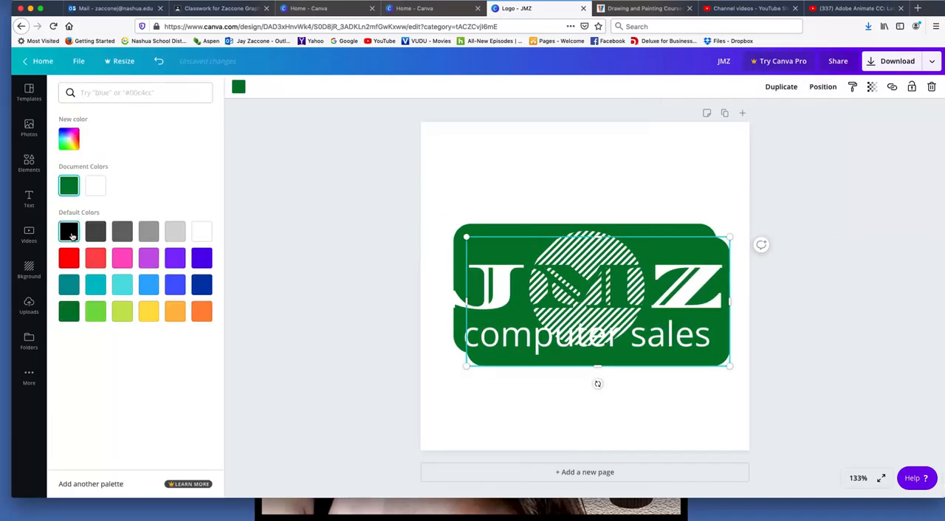
click(69, 233)
click(434, 91)
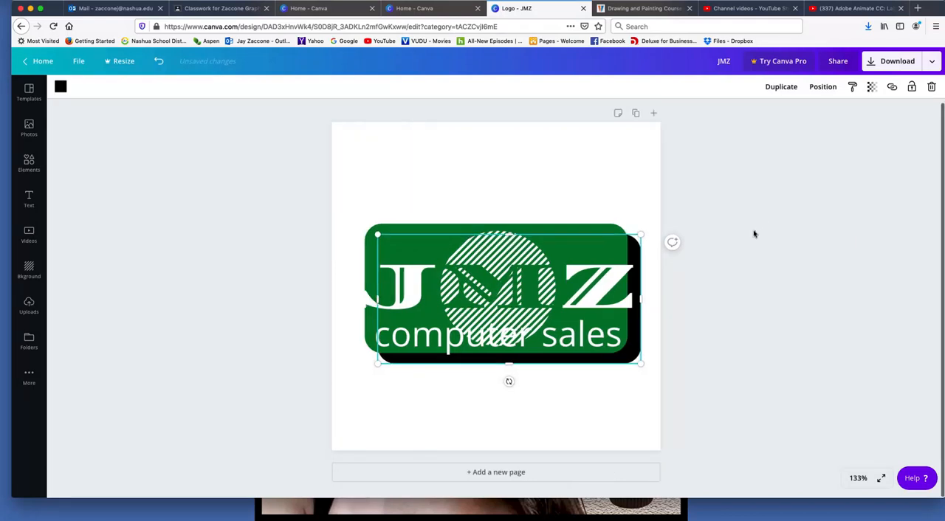
click(753, 229)
drag(634, 362, 627, 355)
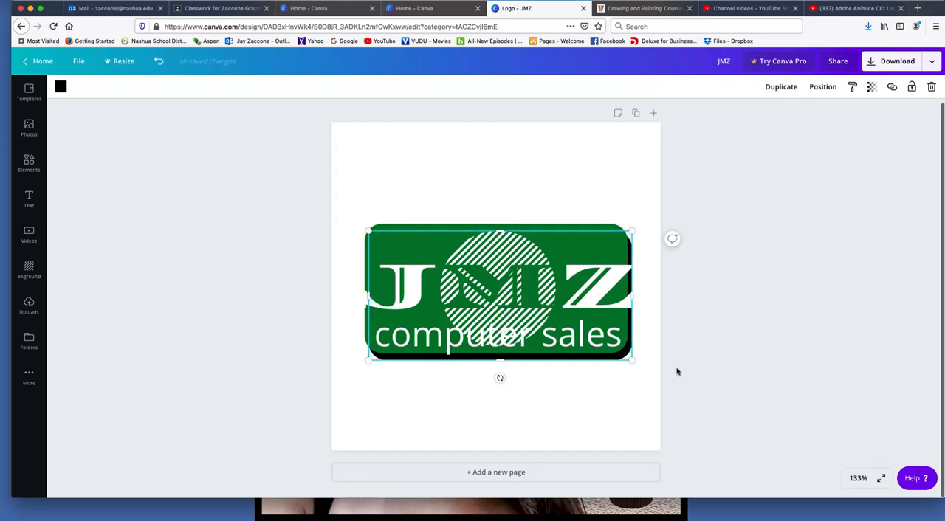
click(608, 402)
Pull in the JMZ text box's right side and extend its left side so all three letters fit on one line
click(622, 303)
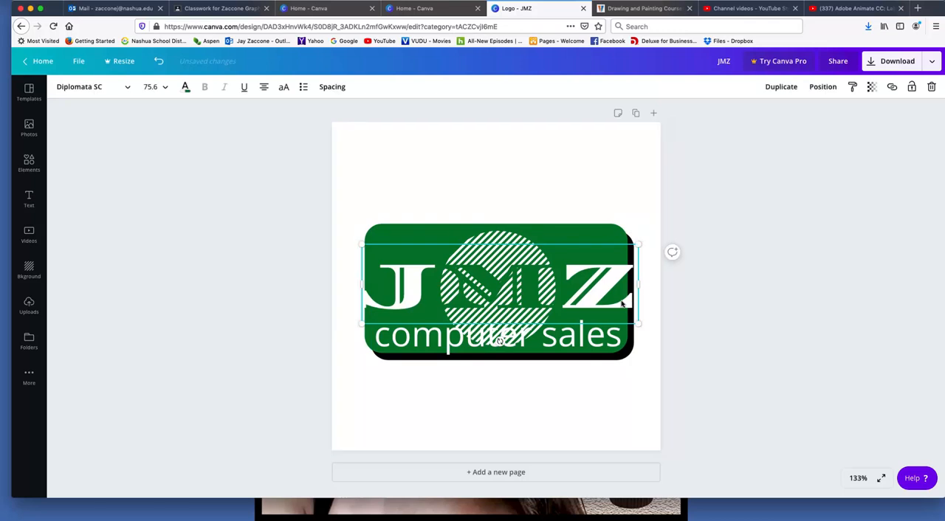
drag(639, 287, 627, 288)
double_click(408, 300)
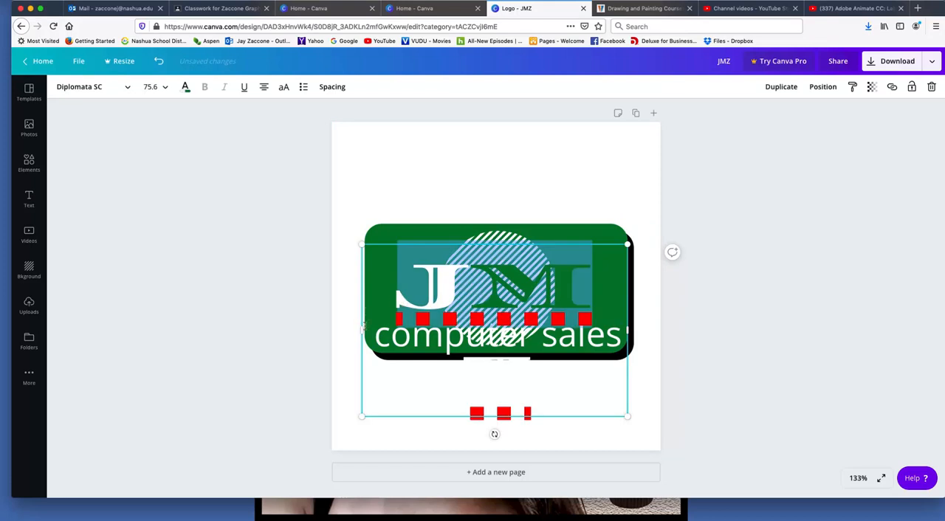
drag(361, 332, 351, 330)
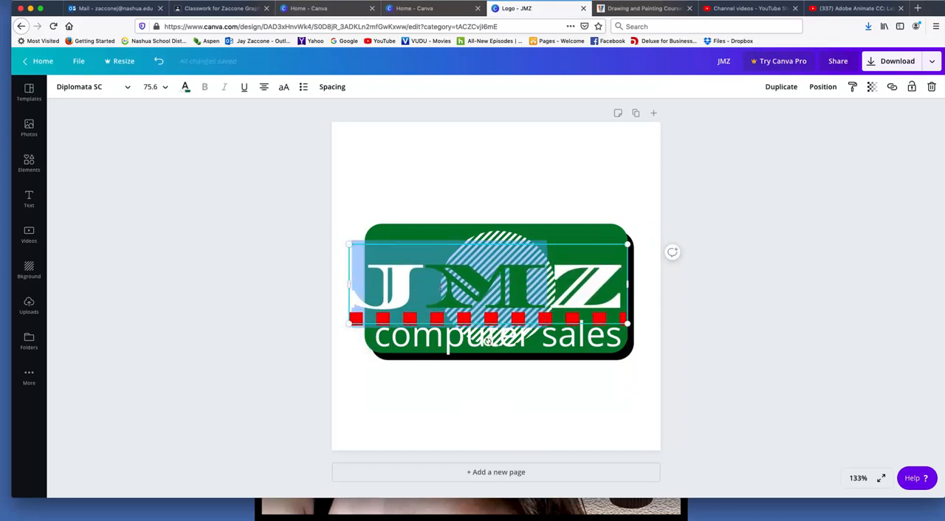
click(523, 291)
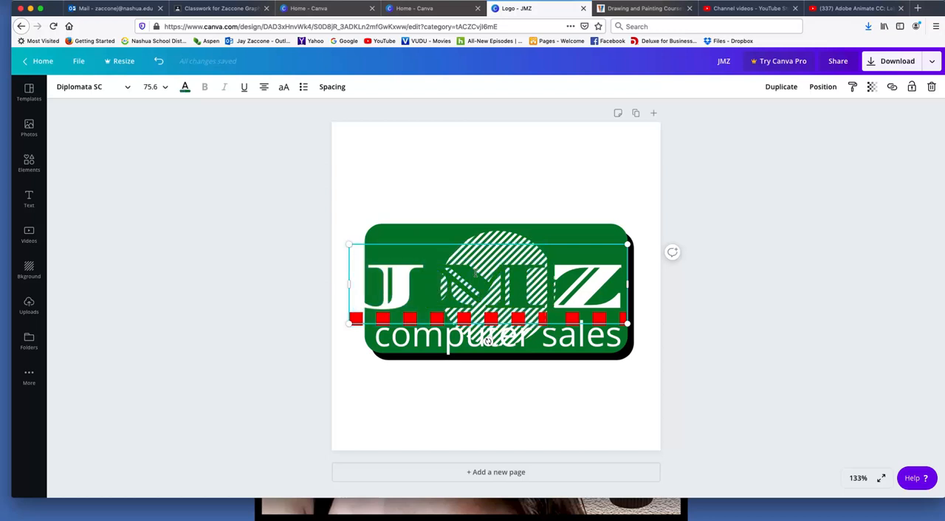
click(420, 215)
Shift the JMZ text slightly right and down and scale it to about size 74.7 to span the green rectangle
drag(516, 287, 520, 291)
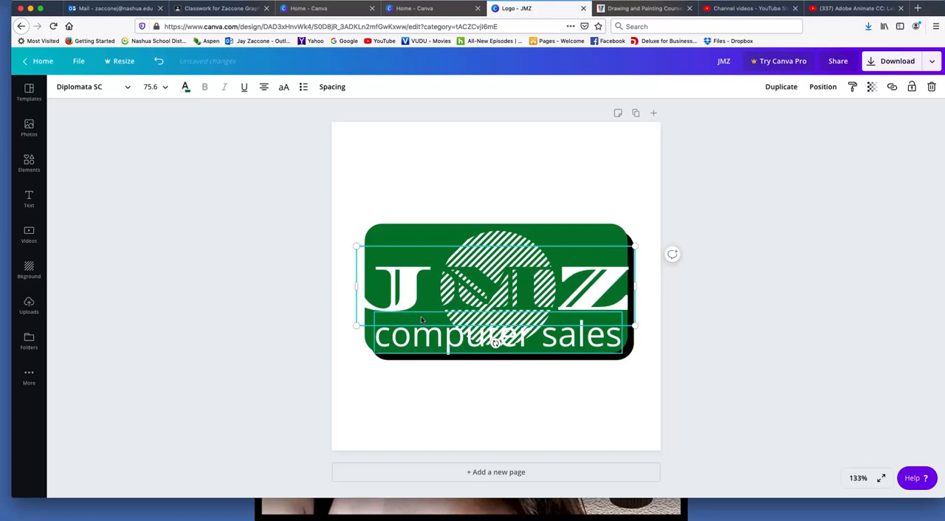
drag(355, 325, 359, 326)
click(458, 158)
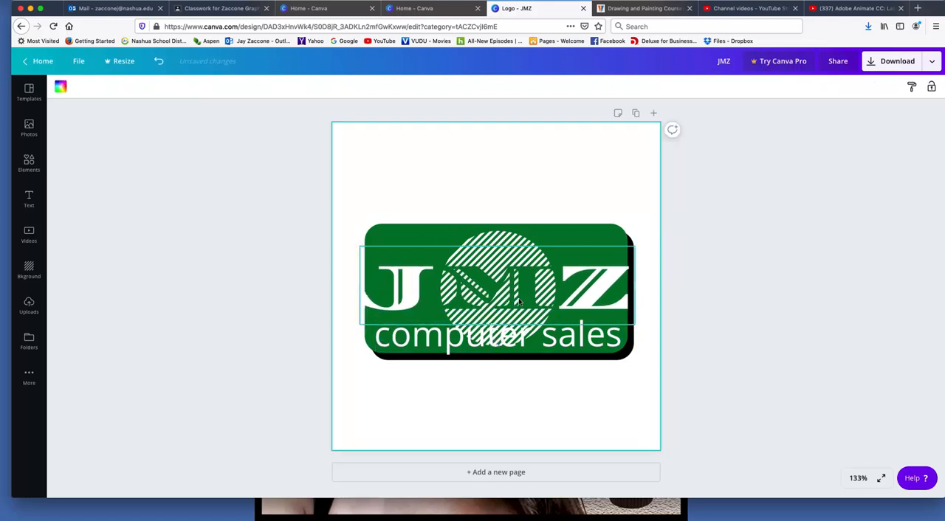
Try coloring only the letter M of the JMZ text black, and undo the color change
click(532, 300)
click(531, 299)
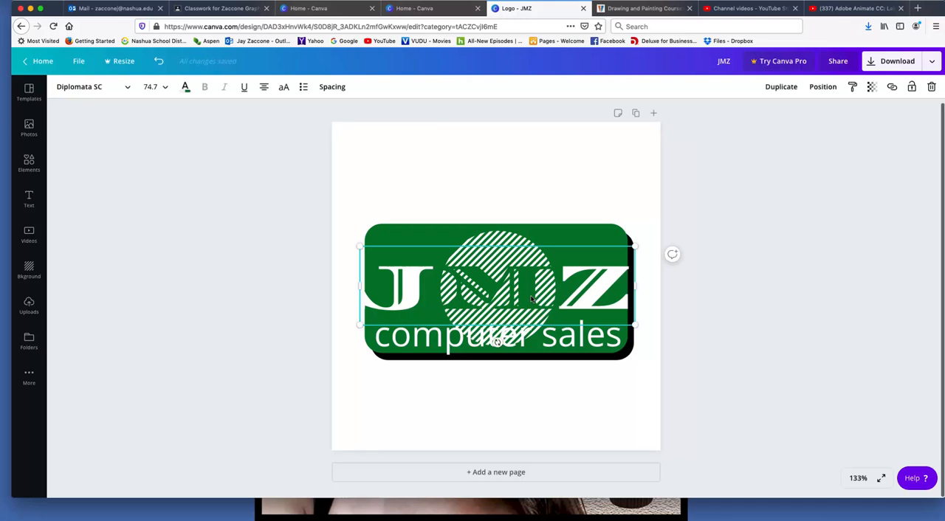
double_click(531, 296)
click(537, 287)
double_click(486, 283)
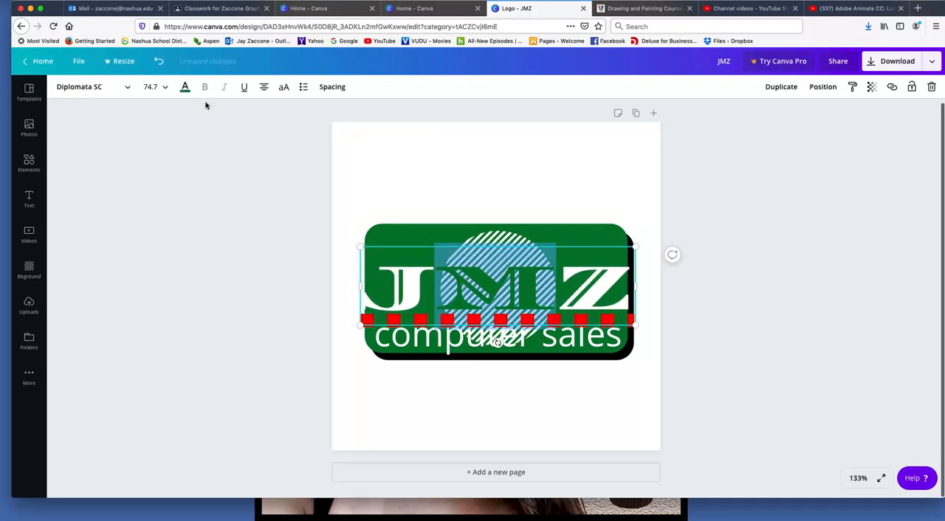
click(186, 86)
click(68, 185)
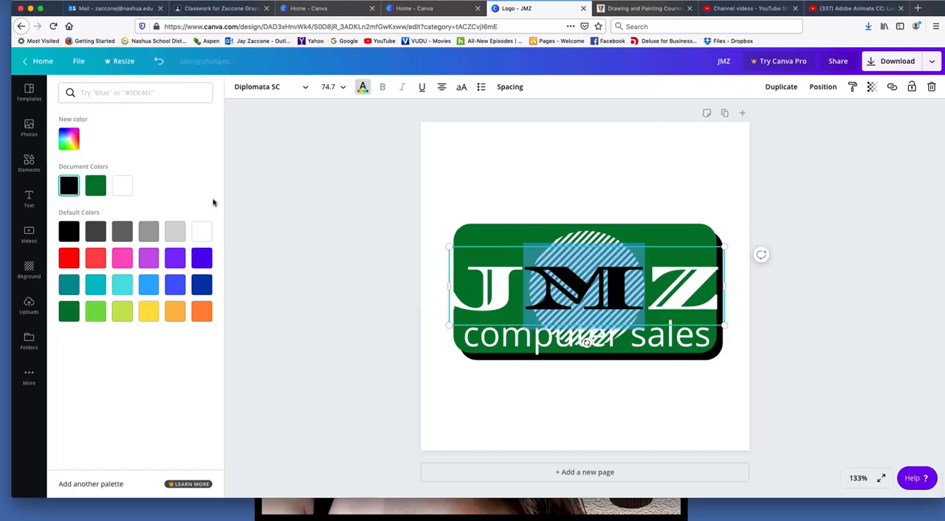
click(255, 205)
click(794, 197)
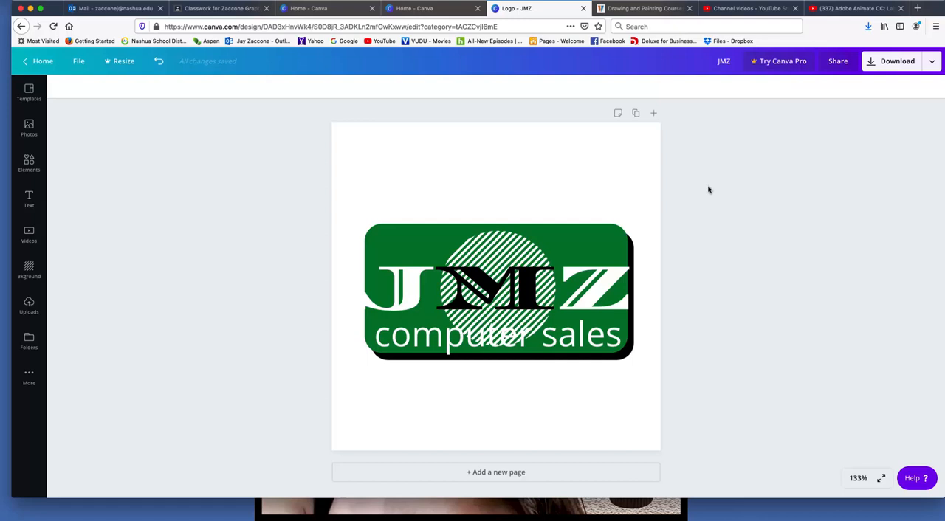
key(super+z)
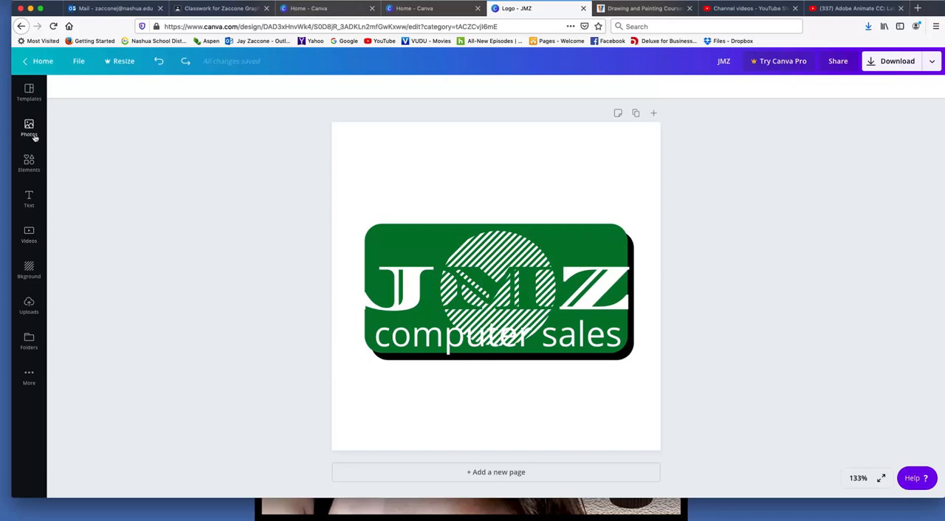
Browse the elements library and search it for "computer"
click(29, 163)
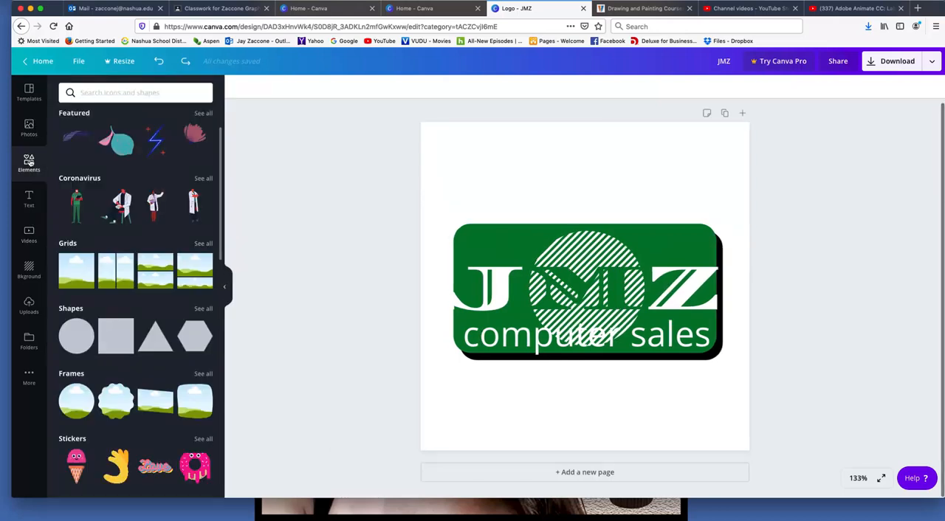
scroll(110, 234, down, 5)
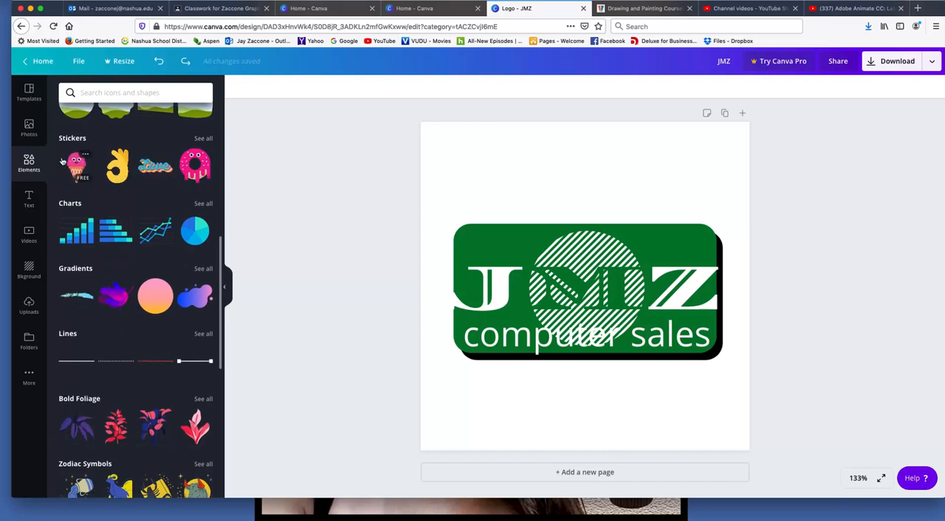
scroll(134, 211, down, 2)
scroll(166, 272, down, 6)
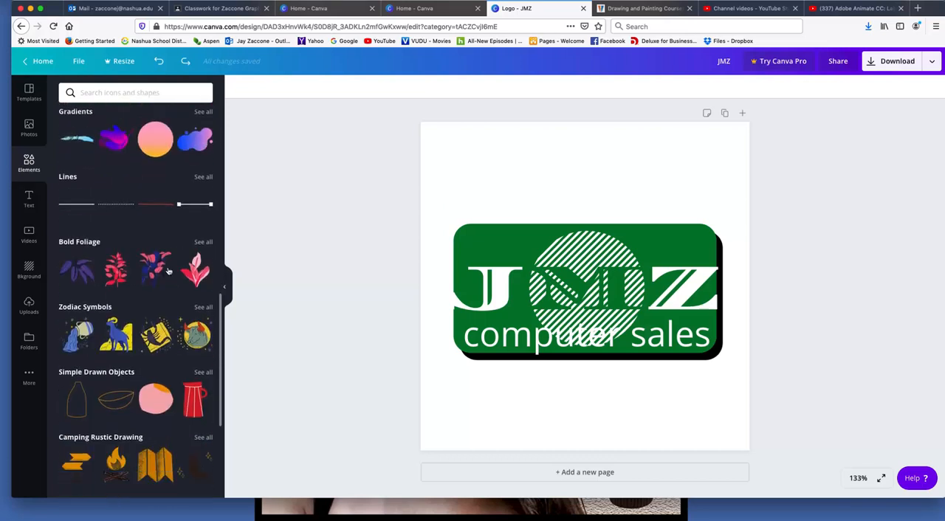
scroll(145, 255, down, 9)
scroll(145, 257, down, 10)
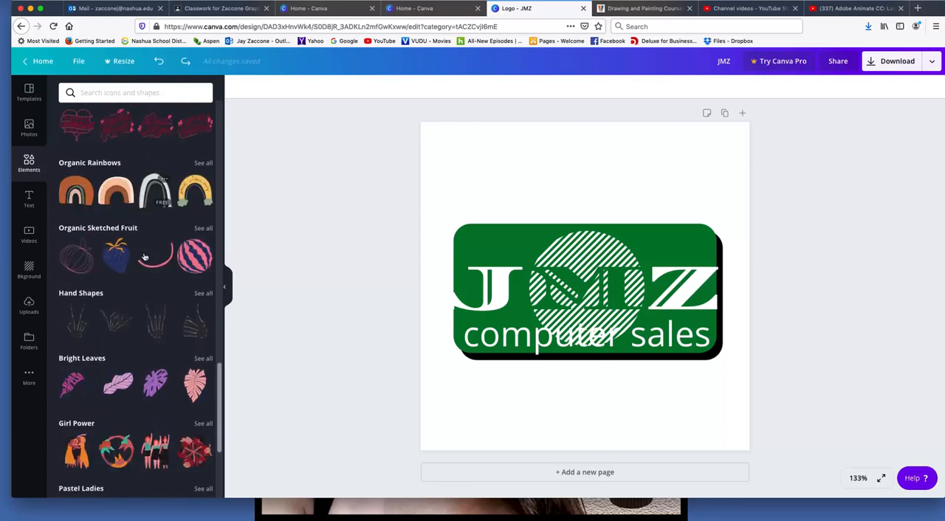
click(106, 95)
text(cop)
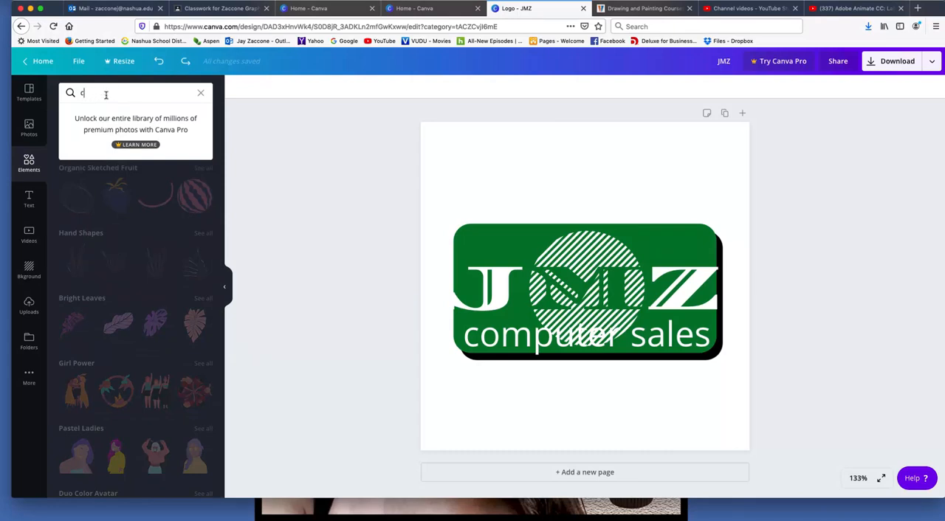
key(BackSpace)
text(omputer)
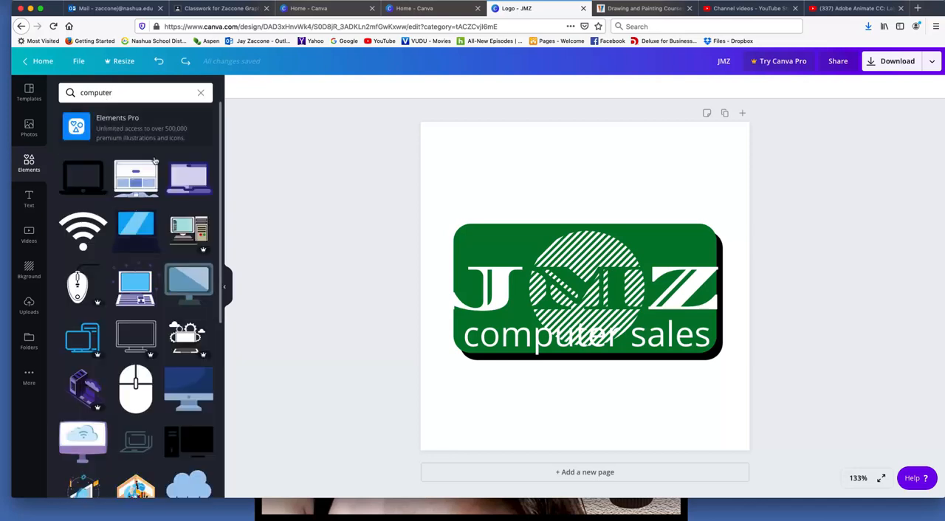
Find the white USB plug graphic among the computer elements and add it to the logo
scroll(166, 254, down, 3)
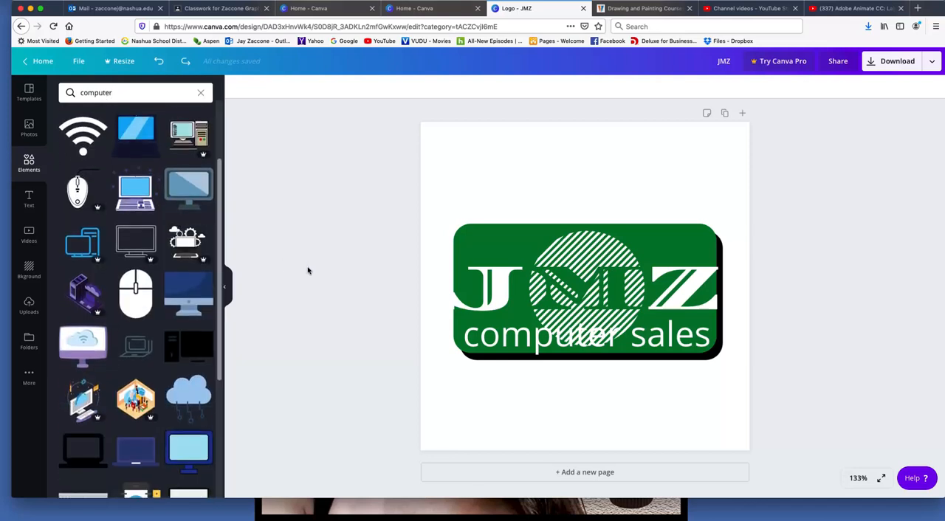
scroll(151, 255, down, 5)
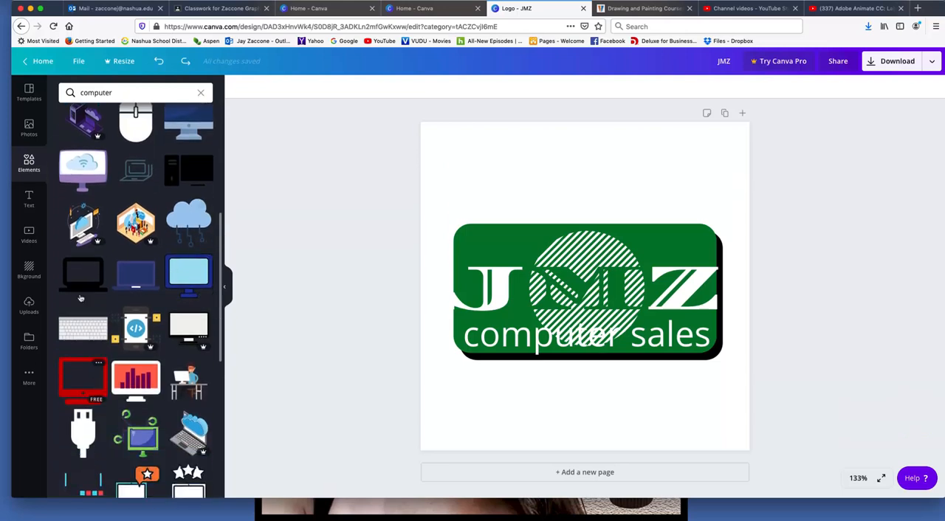
scroll(141, 346, down, 6)
scroll(105, 323, down, 2)
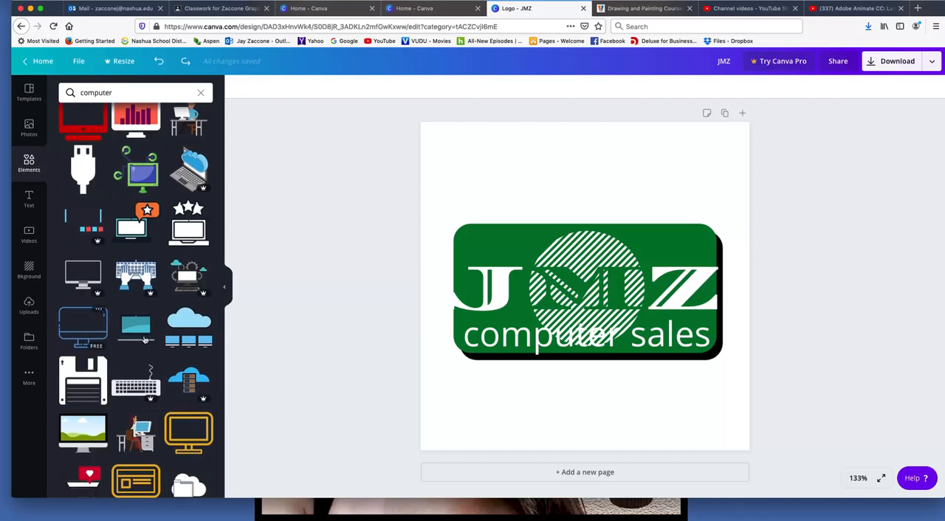
scroll(133, 332, down, 5)
scroll(142, 333, down, 1)
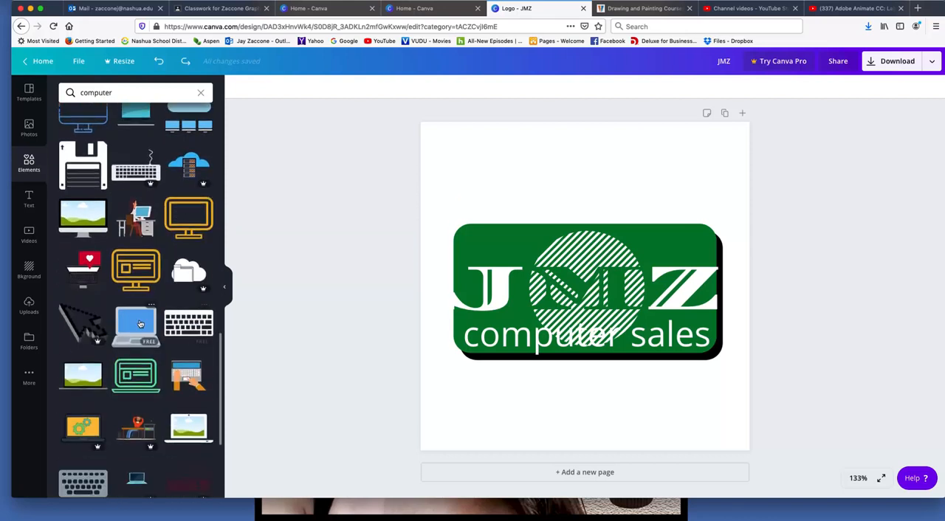
scroll(142, 333, down, 1)
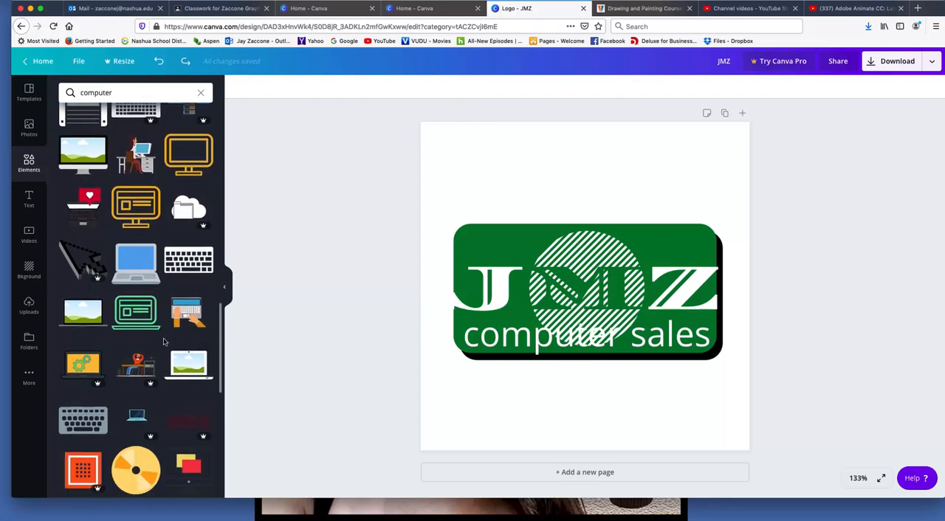
scroll(164, 341, up, 6)
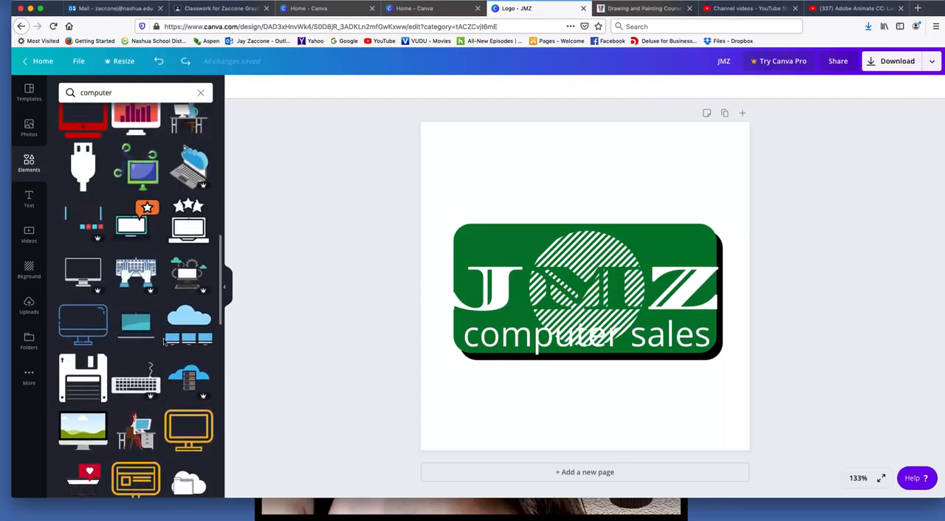
scroll(164, 341, up, 1)
click(82, 223)
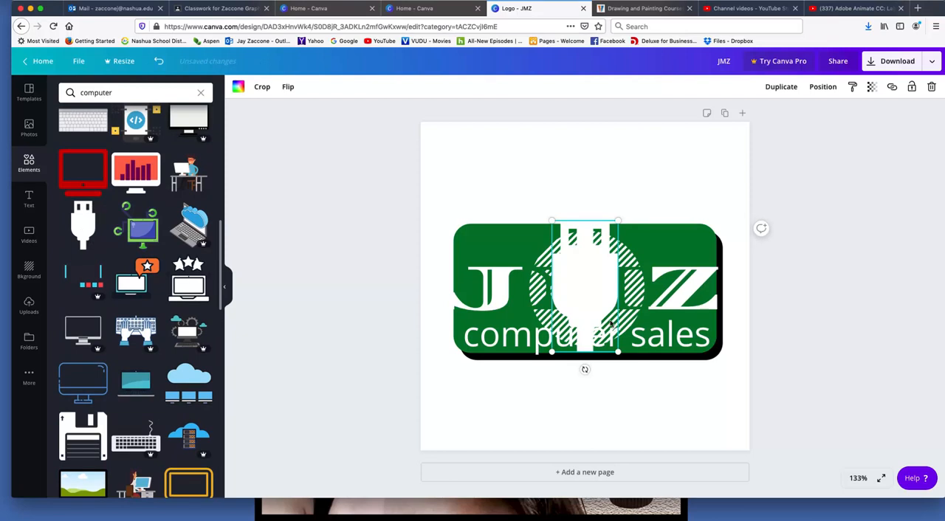
Move the striped circle to the green rectangle's upper-left corner and send the USB plug to the back
mouse_move(629, 247)
mouse_down()
mouse_move(522, 175)
mouse_move(525, 162)
mouse_up()
click(592, 283)
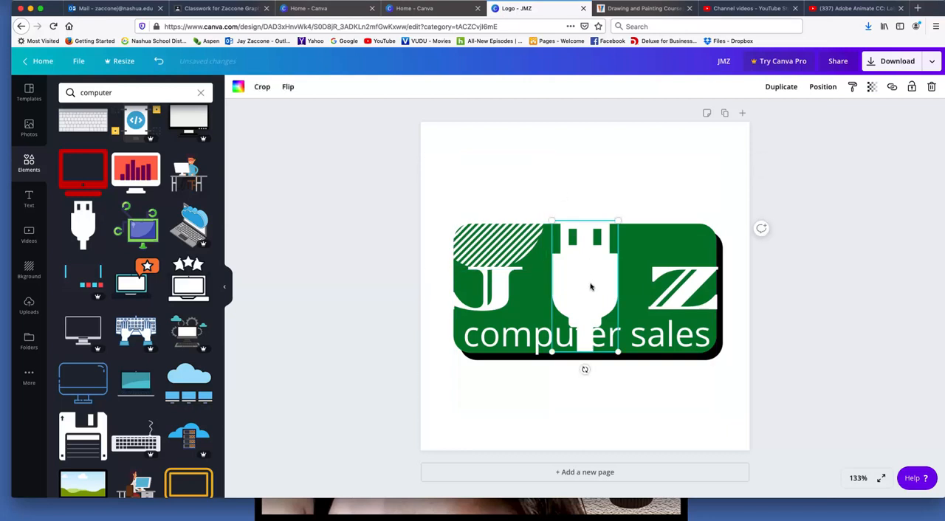
click(821, 89)
click(784, 141)
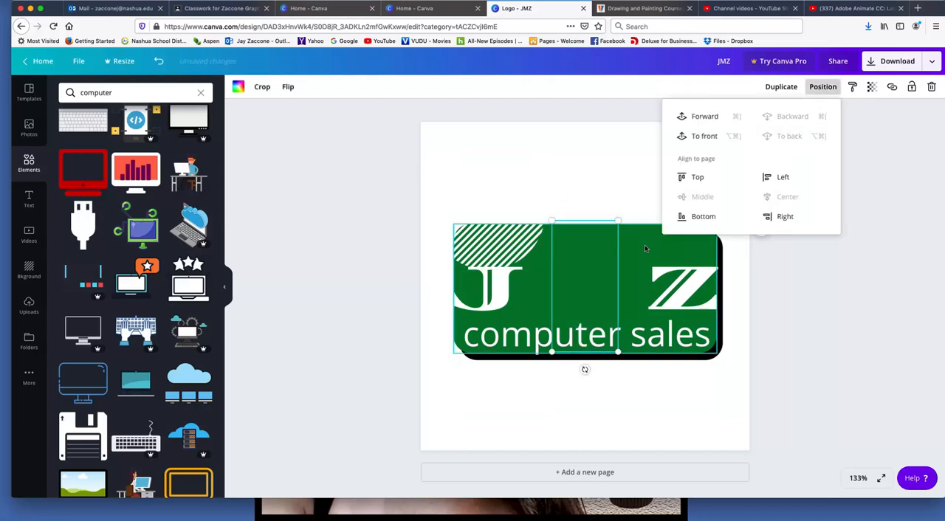
click(725, 391)
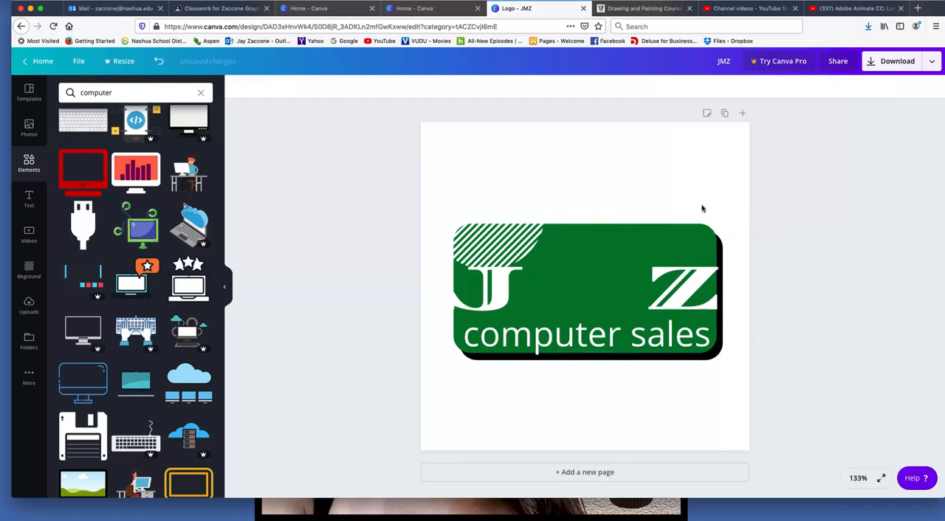
Group the green rounded rectangle with its black shadow and send the group behind the USB plug
click(723, 243)
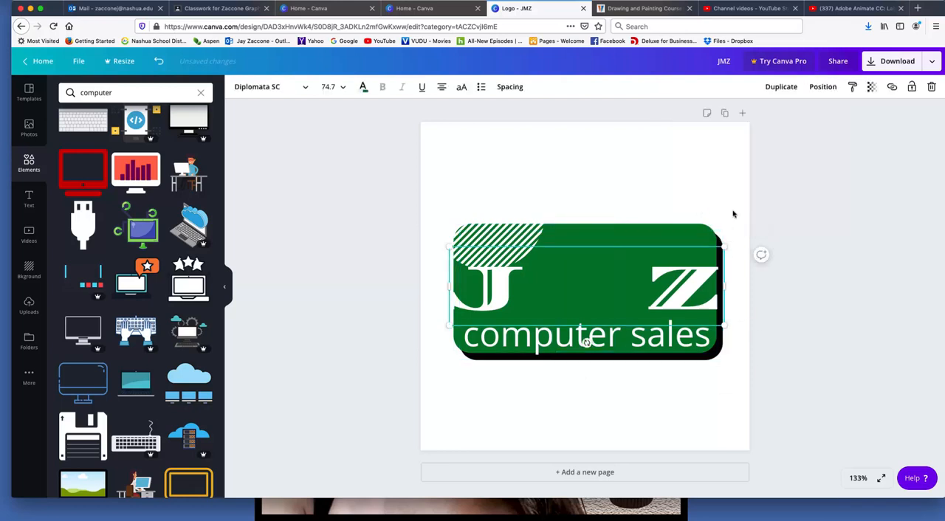
click(730, 217)
click(720, 242)
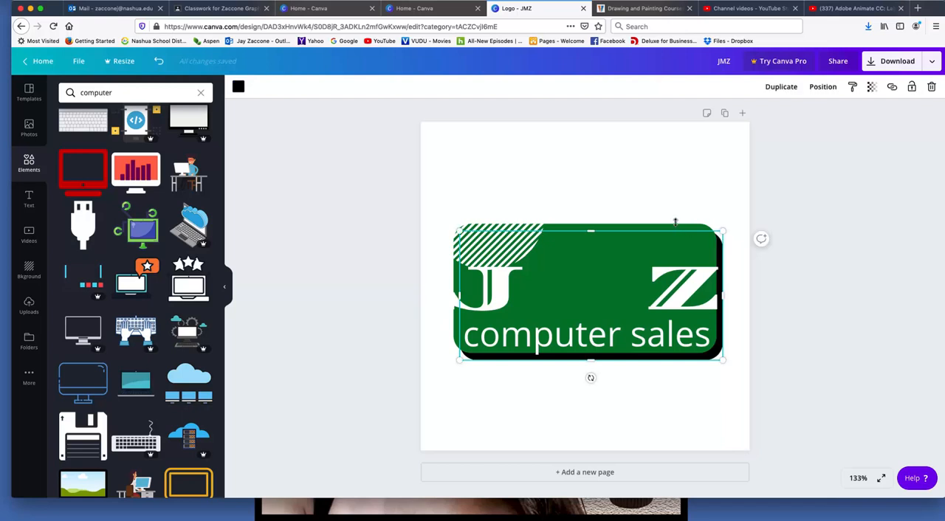
drag(694, 200, 742, 242)
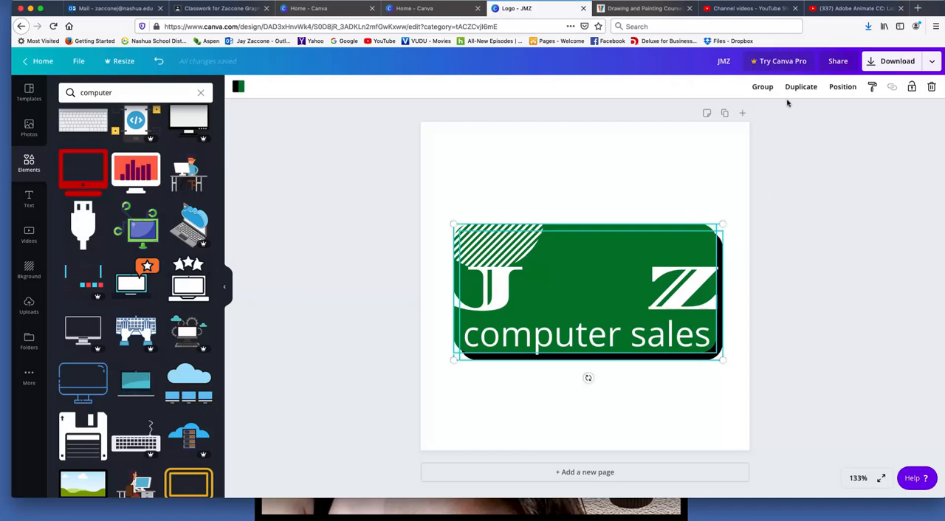
click(762, 87)
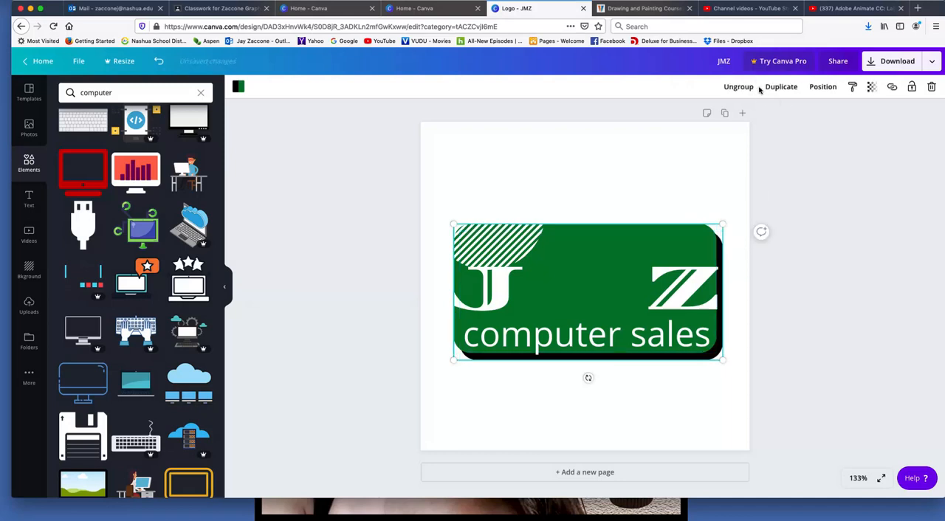
click(812, 89)
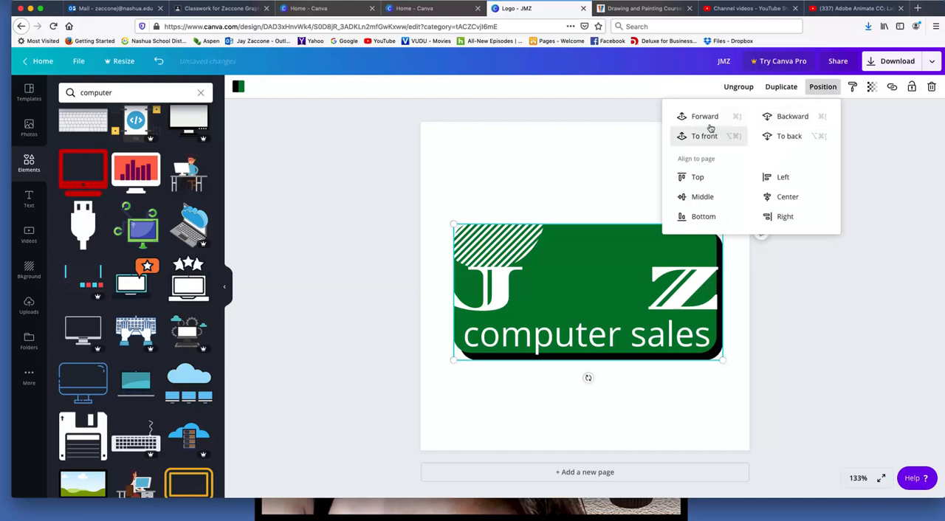
click(787, 137)
click(821, 301)
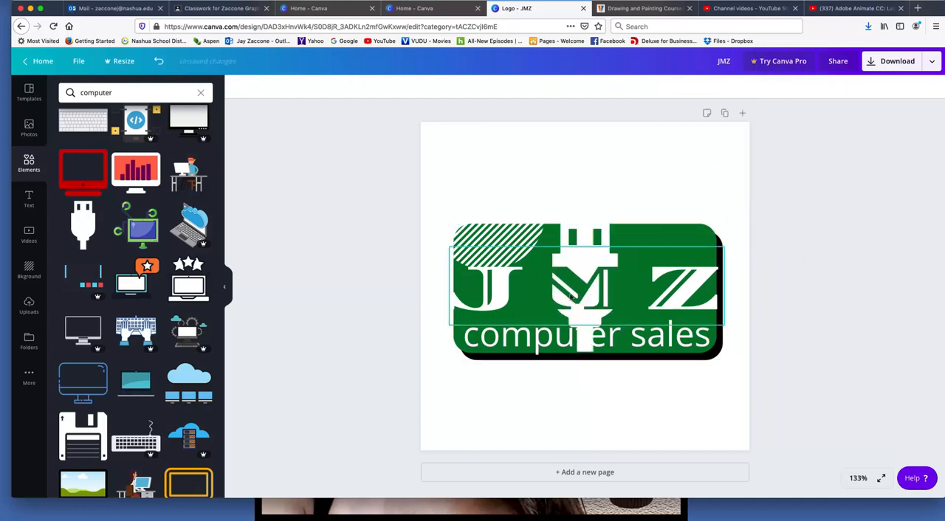
Nudge the JMZ text slightly to the right over the USB plug
drag(602, 292, 601, 285)
click(615, 378)
mouse_move(681, 291)
mouse_down()
mouse_move(682, 273)
mouse_move(683, 305)
mouse_move(683, 284)
mouse_up()
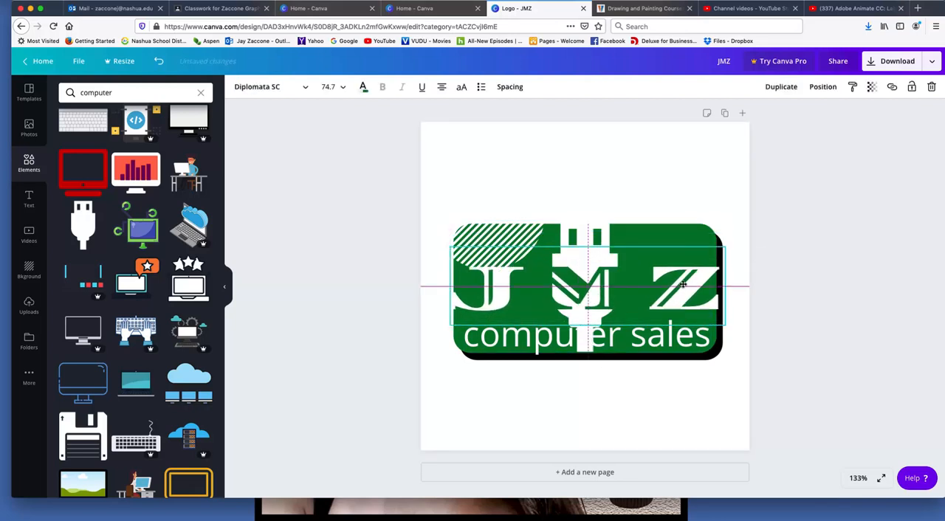
Try reducing the letter M of the JMZ text to size 12, and undo the size change
double_click(619, 287)
click(630, 285)
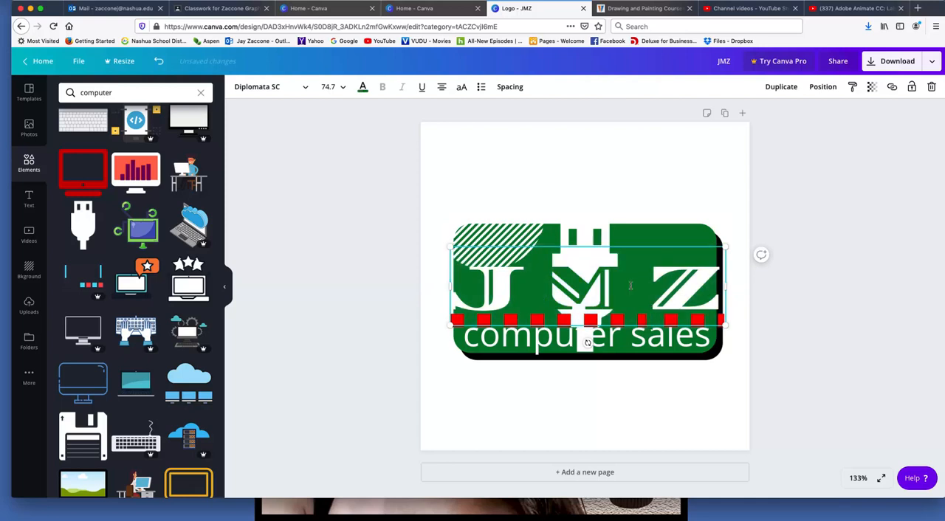
drag(587, 282, 550, 283)
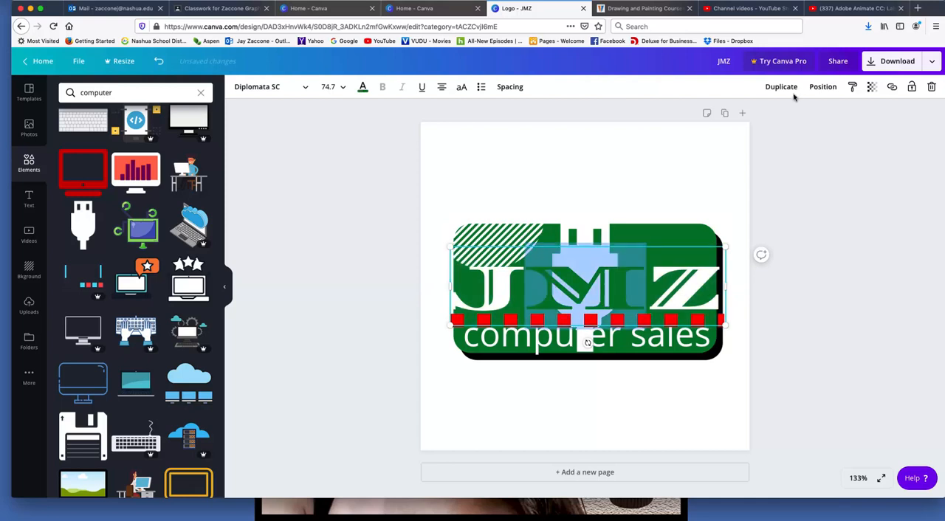
click(337, 88)
click(329, 173)
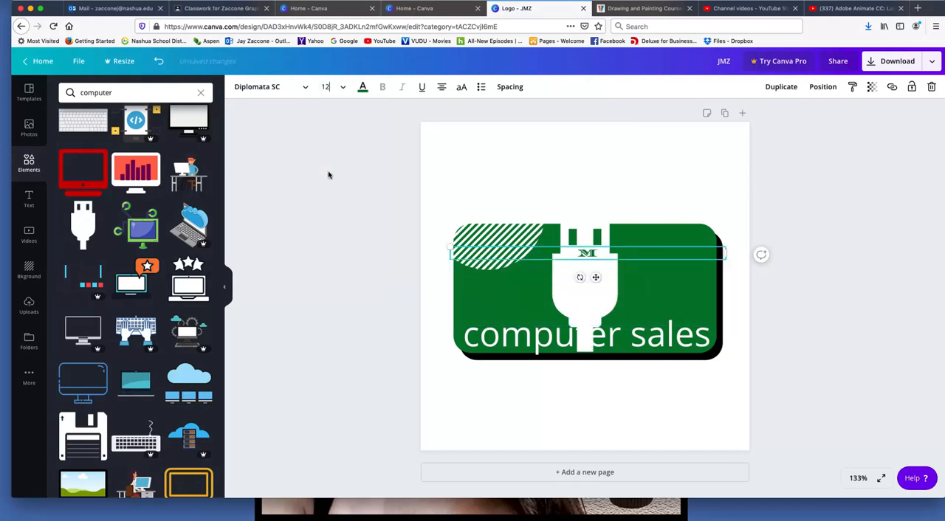
click(159, 61)
Try deleting the letter M from the JMZ text, and undo the edits
click(605, 287)
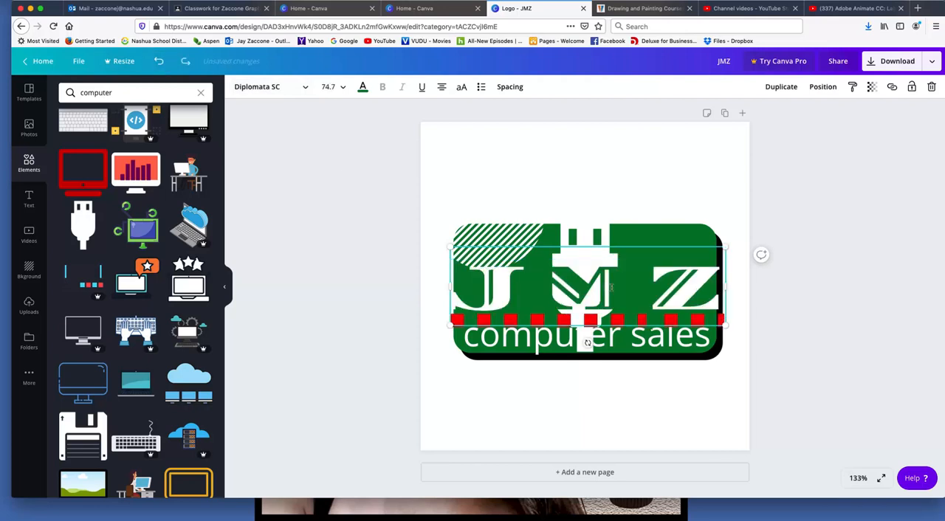
double_click(611, 287)
drag(636, 283, 554, 278)
key(BackSpace)
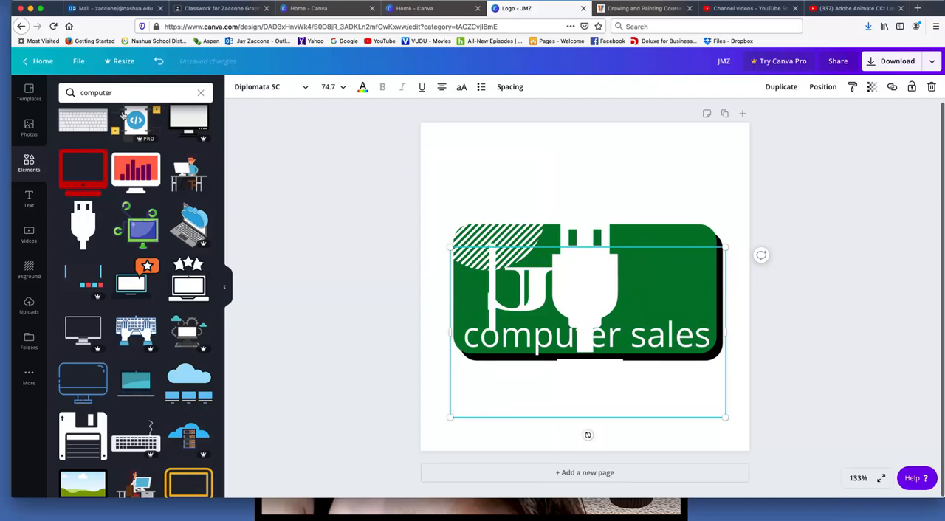
click(322, 181)
drag(559, 301, 526, 289)
key(super+z)
key(super+z)
Delete the letter M from the JMZ text and try a letter spacing of 800 for the remaining letters
double_click(620, 286)
click(635, 286)
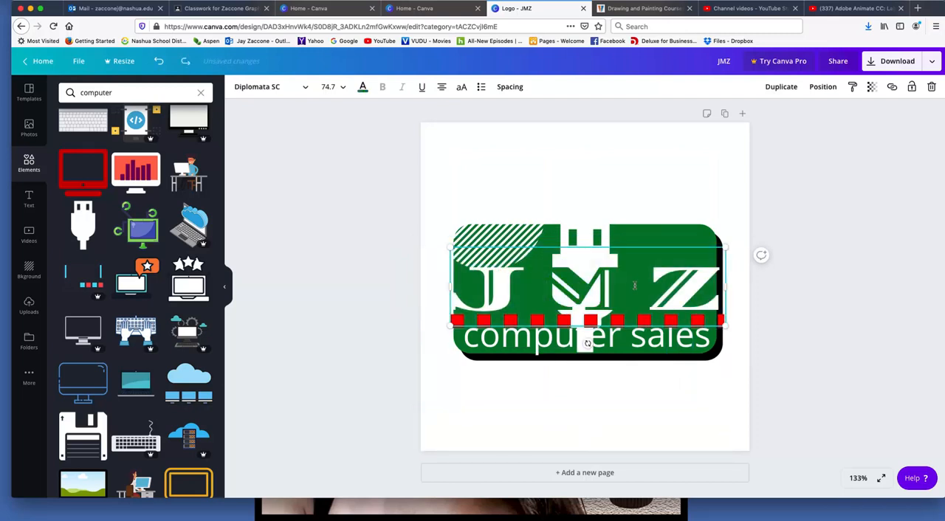
drag(599, 280, 568, 279)
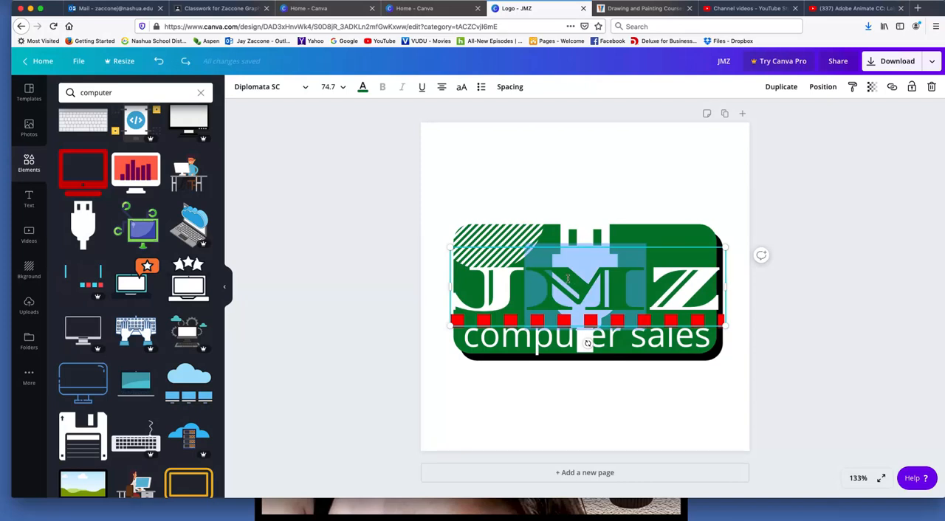
key(BackSpace)
click(508, 88)
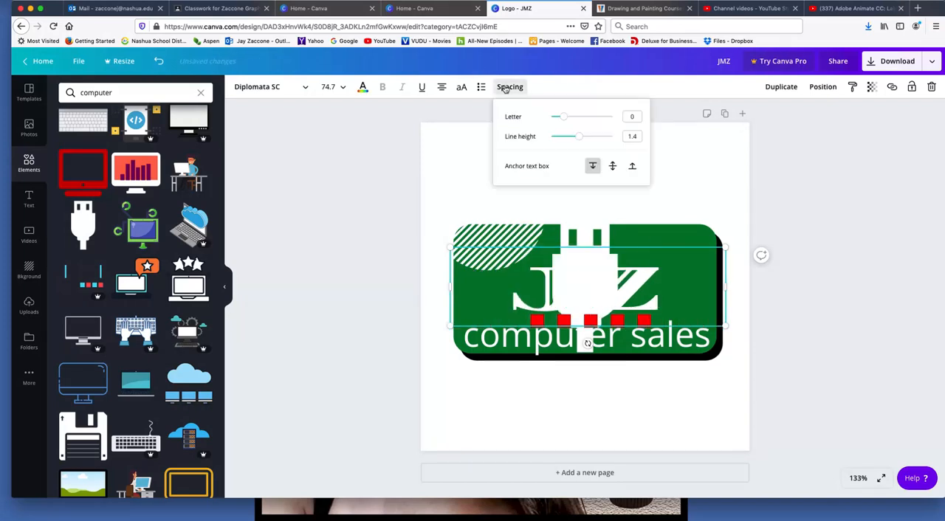
drag(565, 119, 624, 121)
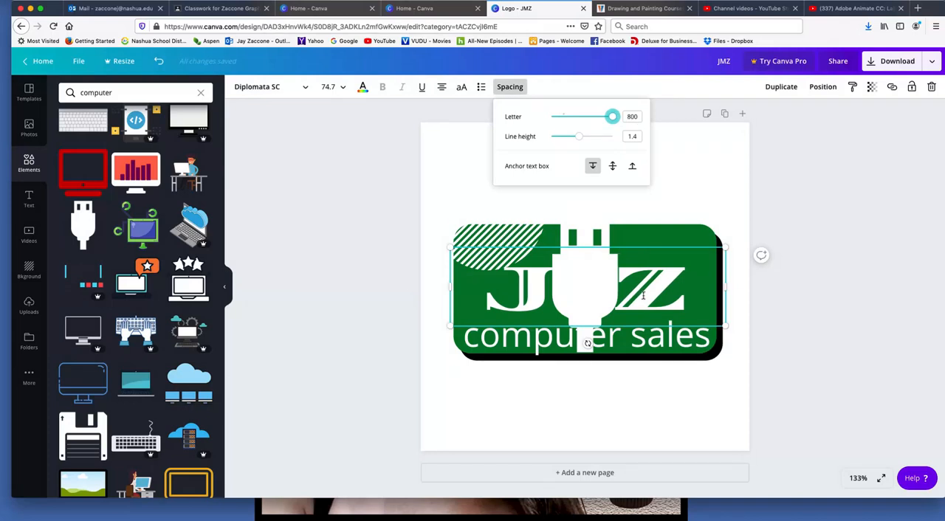
Adjust the blank space between the letters J and Z inside the text
click(604, 294)
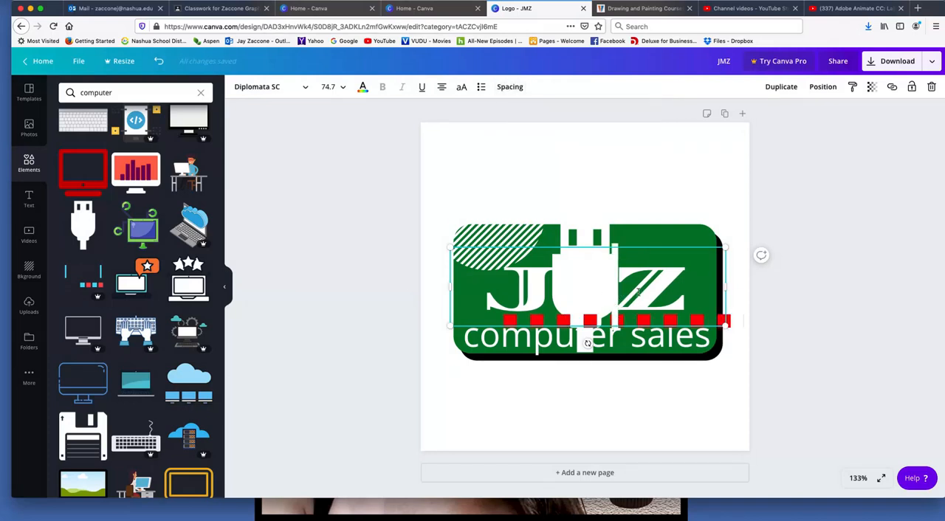
key(BackSpace)
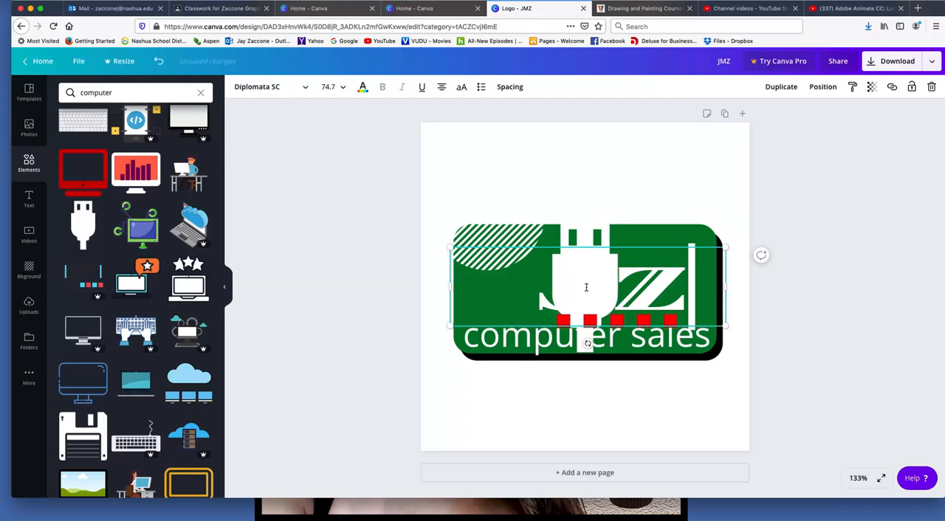
click(610, 289)
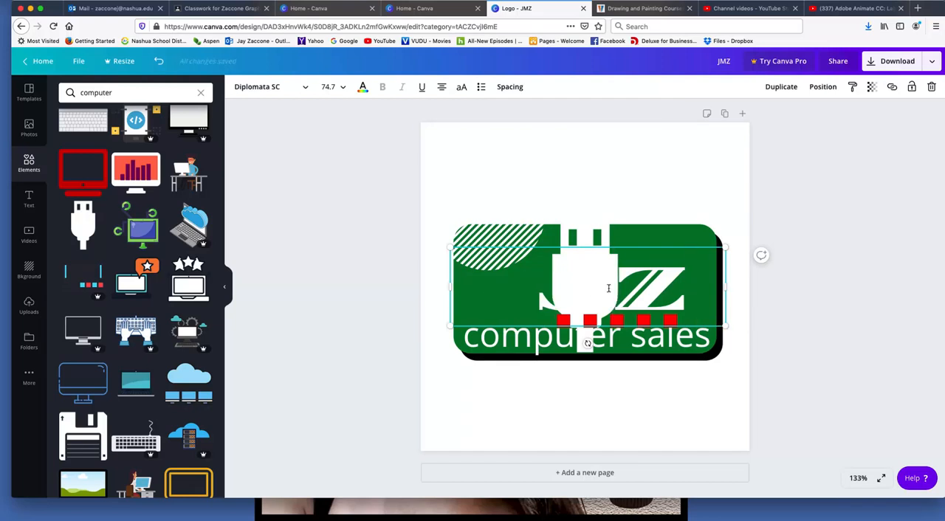
text(J)
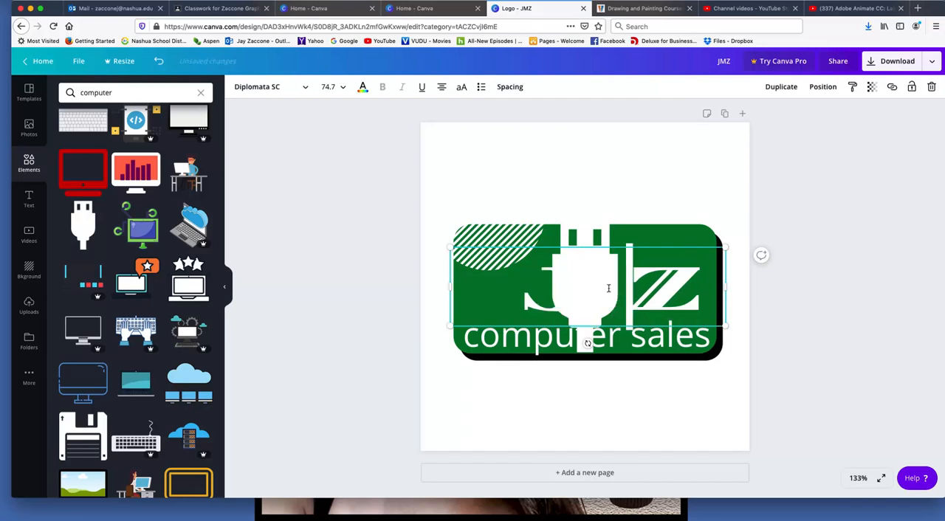
Set the J Z text's letter spacing to 507 and widen its text box on both sides to about 487
click(509, 87)
drag(562, 118, 596, 117)
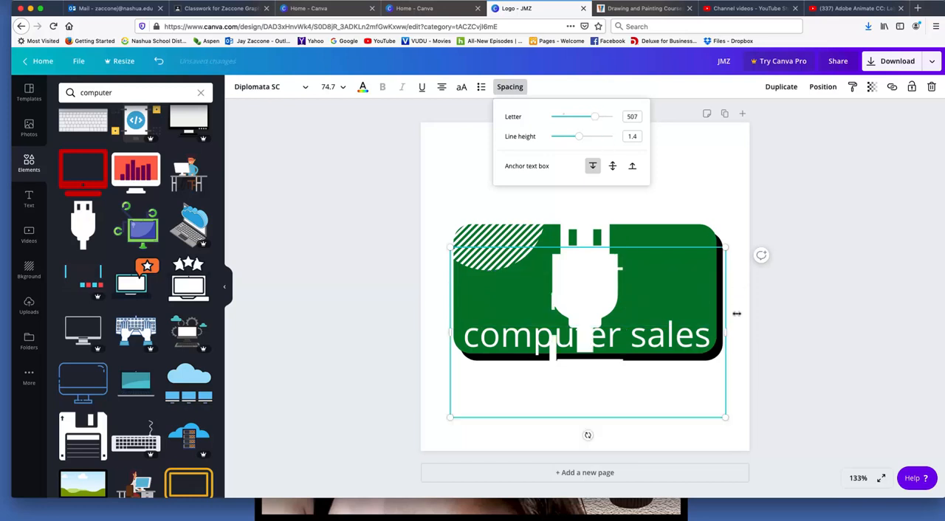
drag(727, 334, 744, 332)
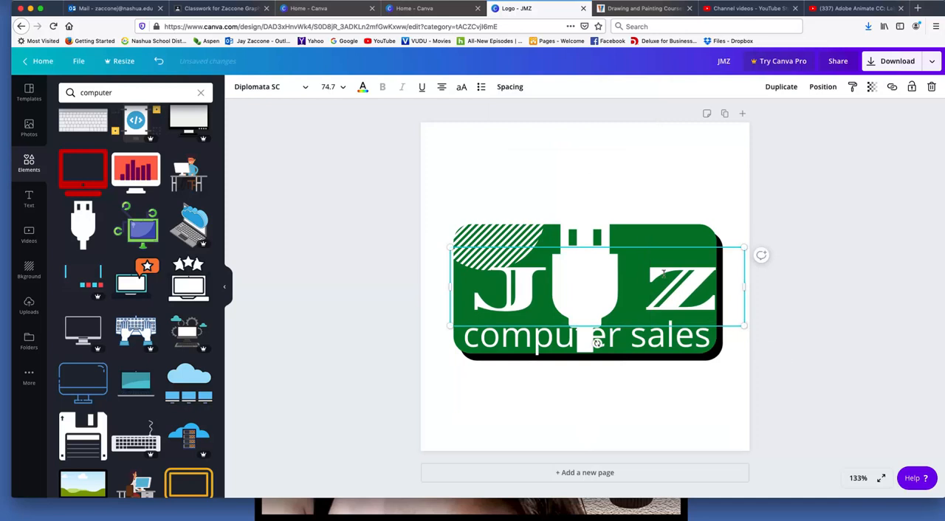
drag(446, 283, 421, 280)
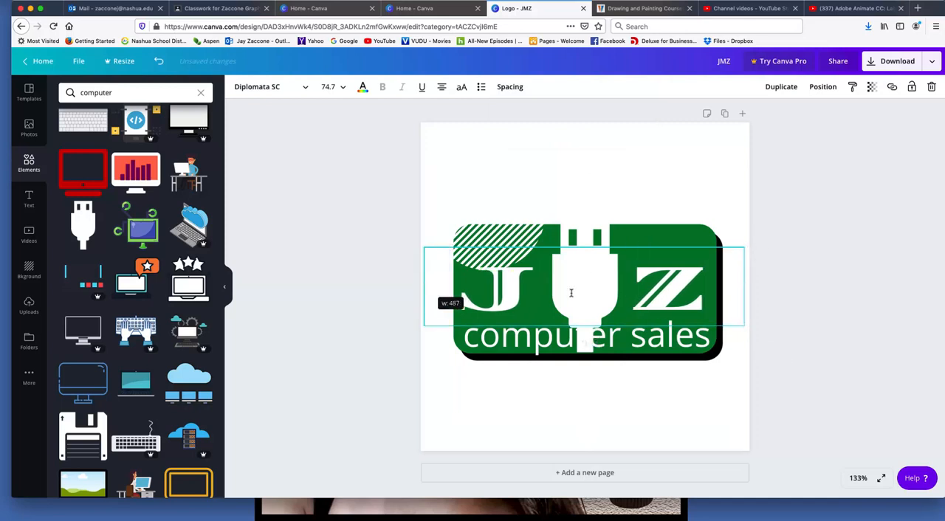
Set the font size of the whole J Z text to 78
double_click(672, 299)
click(627, 299)
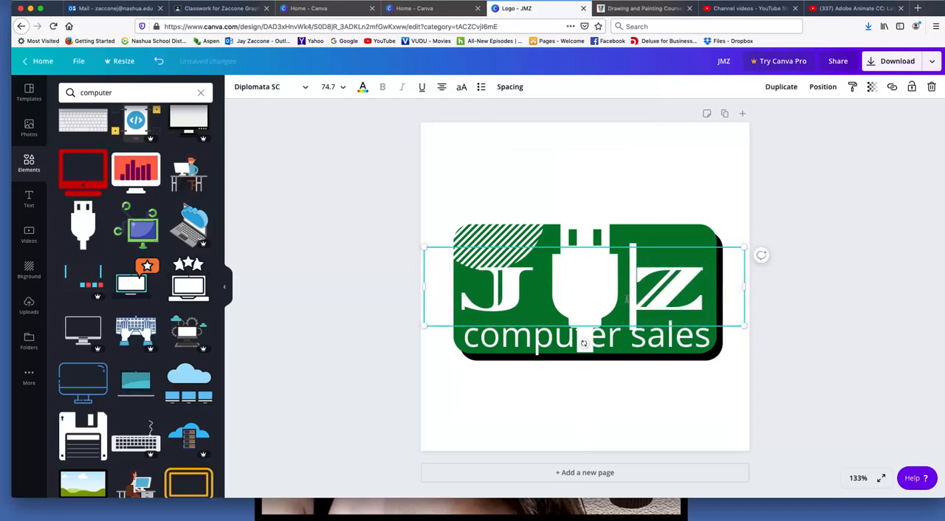
drag(696, 293, 459, 285)
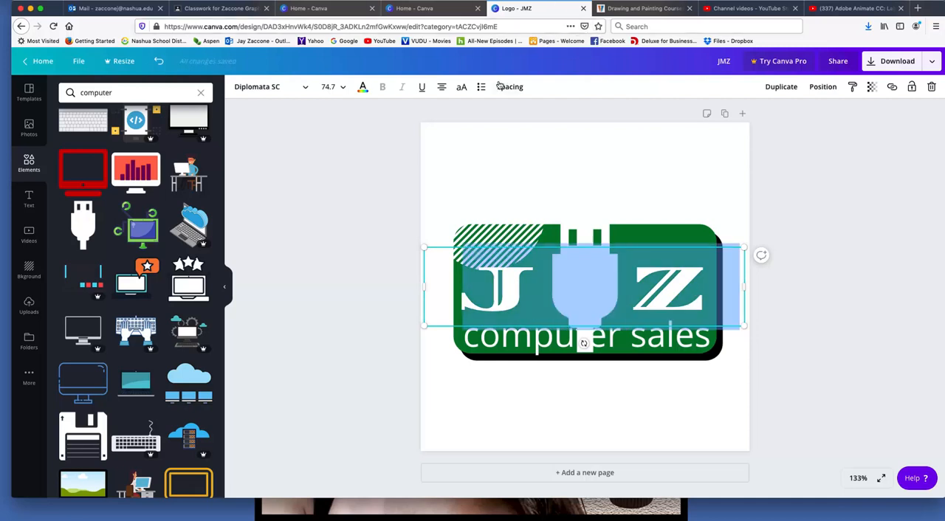
click(344, 88)
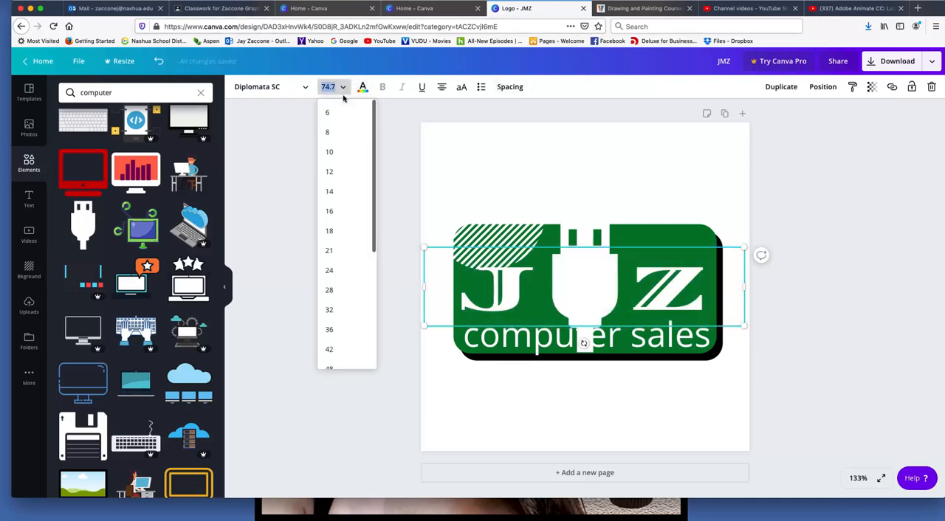
click(340, 88)
text(78)
key(Return)
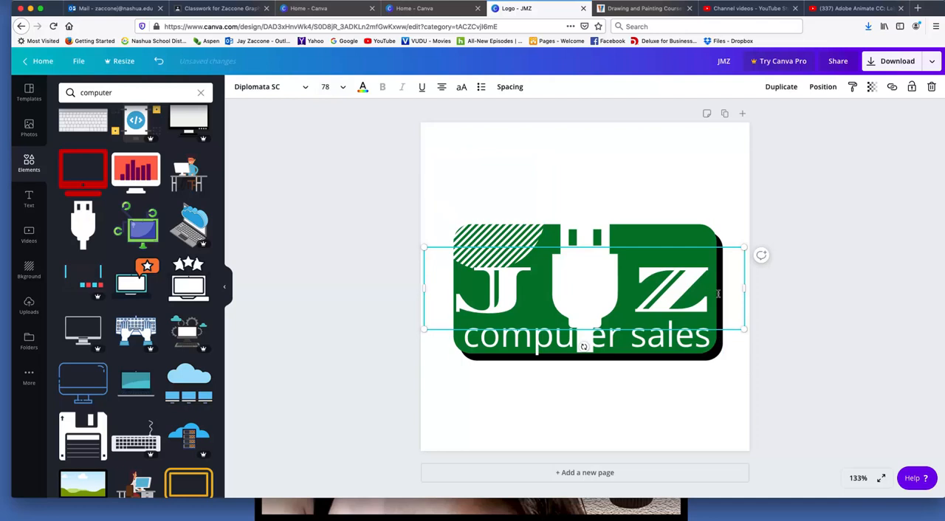
Nudge the J Z text slightly right so its letters sit evenly on both sides of the USB plug
click(688, 222)
drag(692, 277, 698, 276)
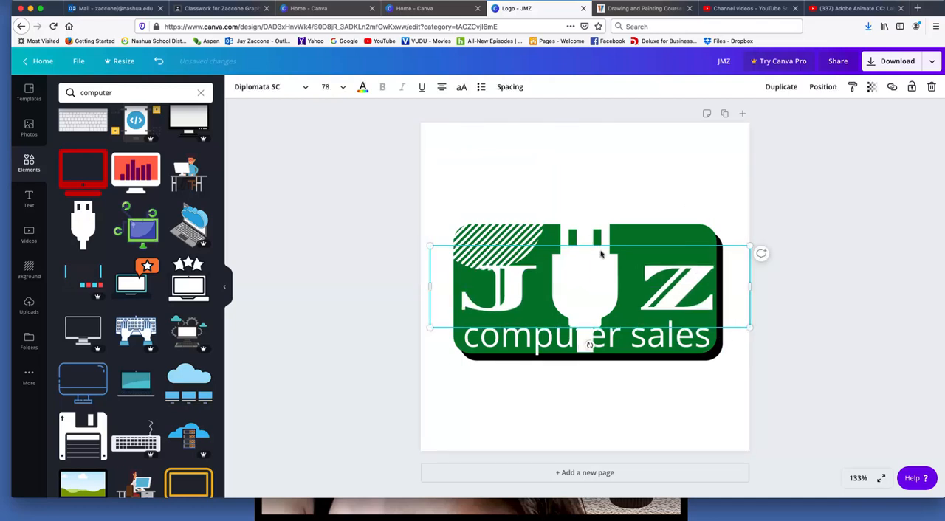
click(593, 288)
click(654, 185)
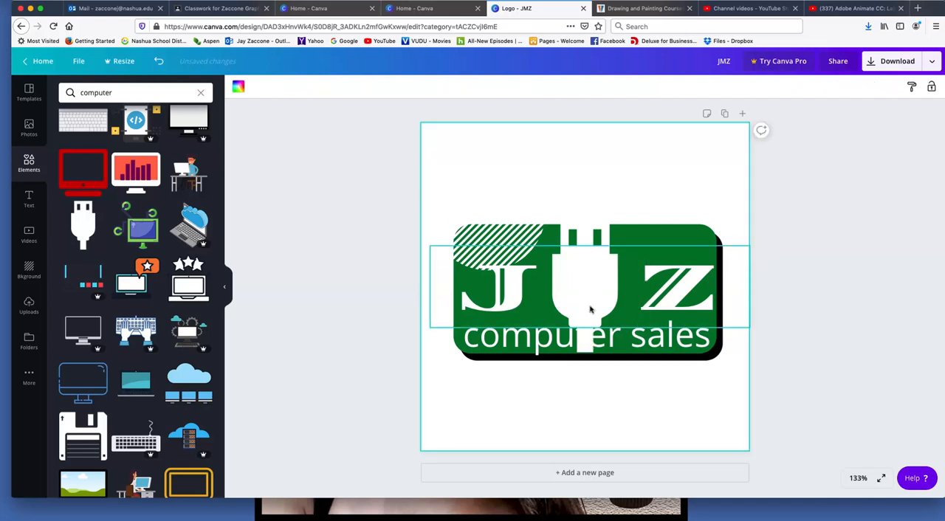
Move the white striped circle up and left so less of it overlaps the green rectangle's corner
click(29, 198)
click(495, 171)
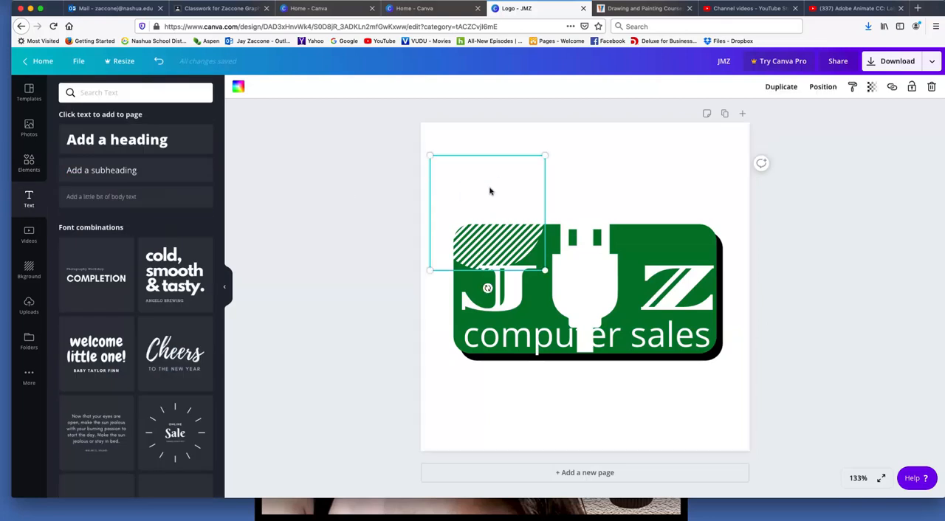
drag(489, 191, 465, 173)
click(606, 171)
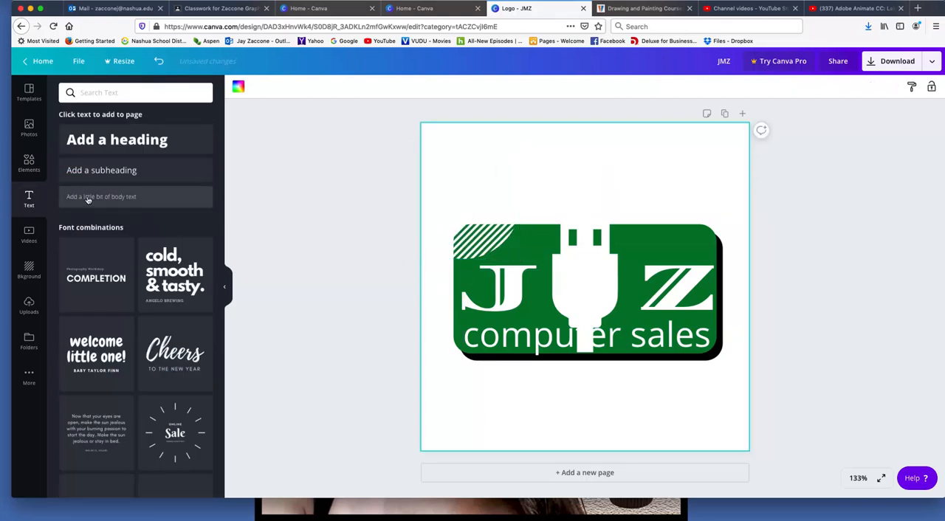
Add a heading over the USB plug and replace its text with the letter M
click(119, 139)
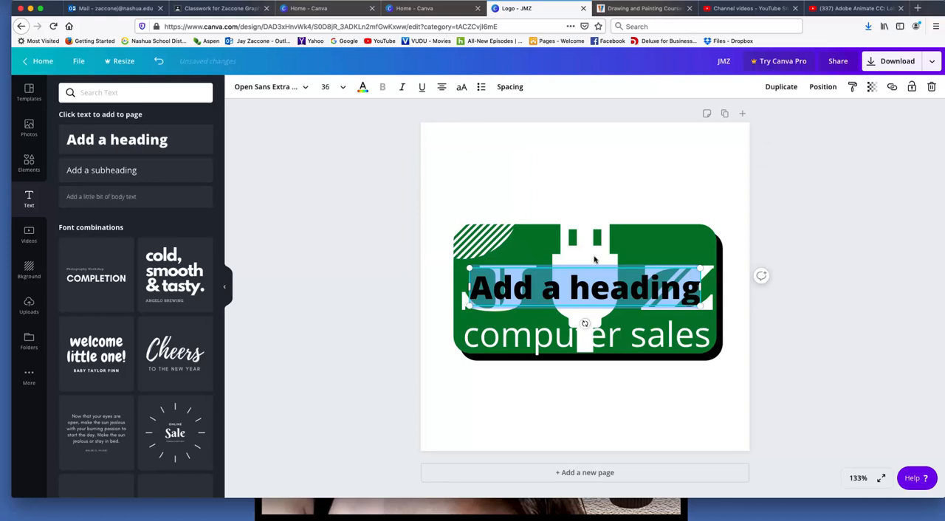
double_click(606, 293)
key(BackSpace)
key(BackSpace)
key(BackSpace)
key(BackSpace)
key(BackSpace)
key(BackSpace)
key(BackSpace)
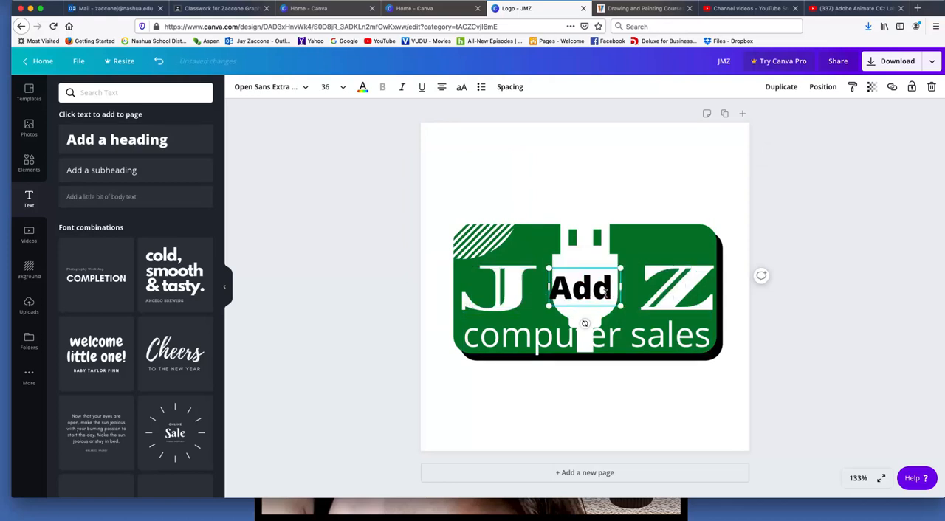
text(M)
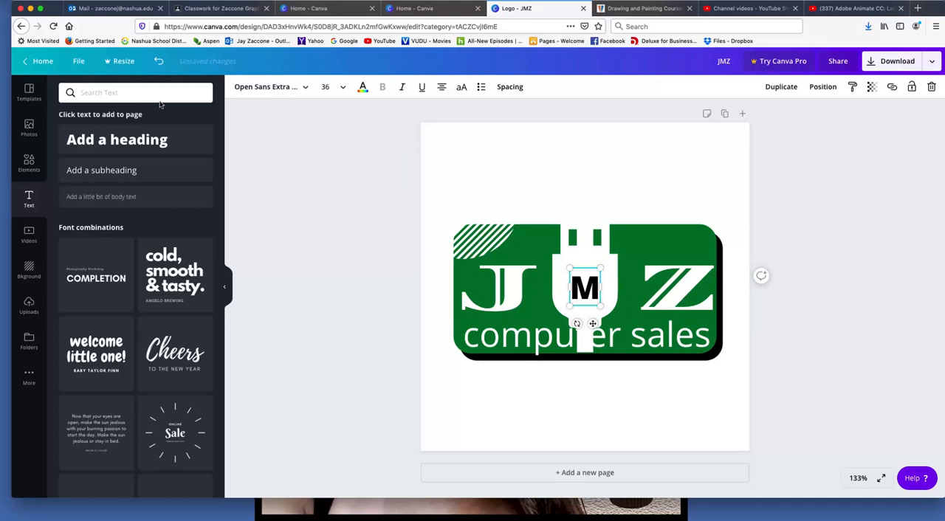
click(525, 255)
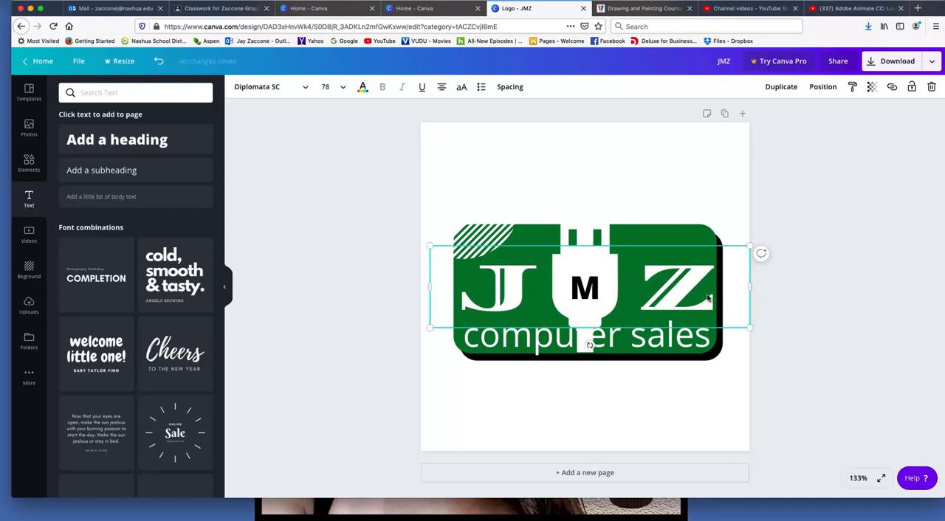
double_click(707, 295)
click(601, 294)
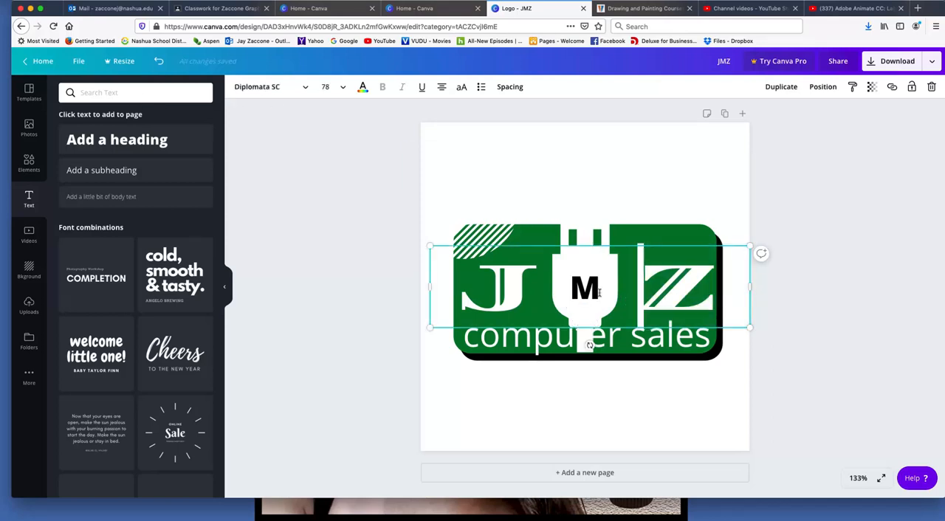
double_click(593, 290)
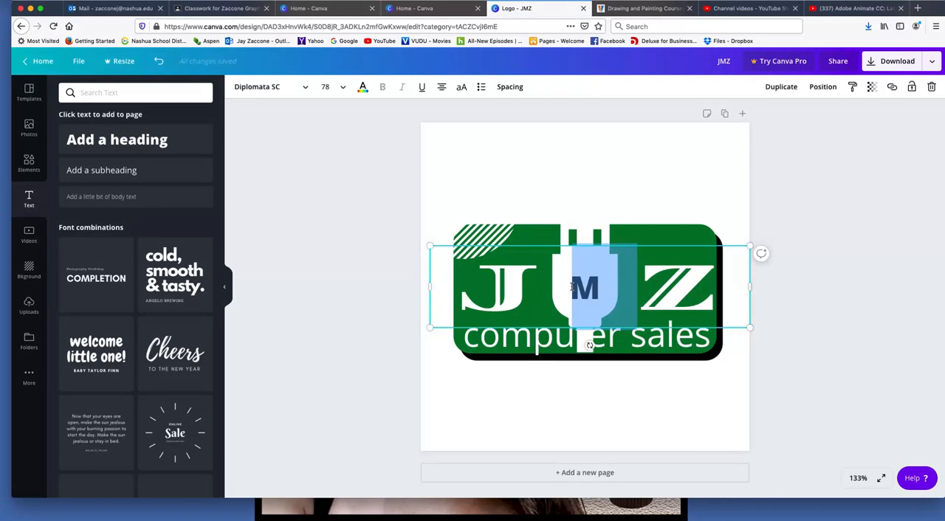
click(270, 86)
click(599, 288)
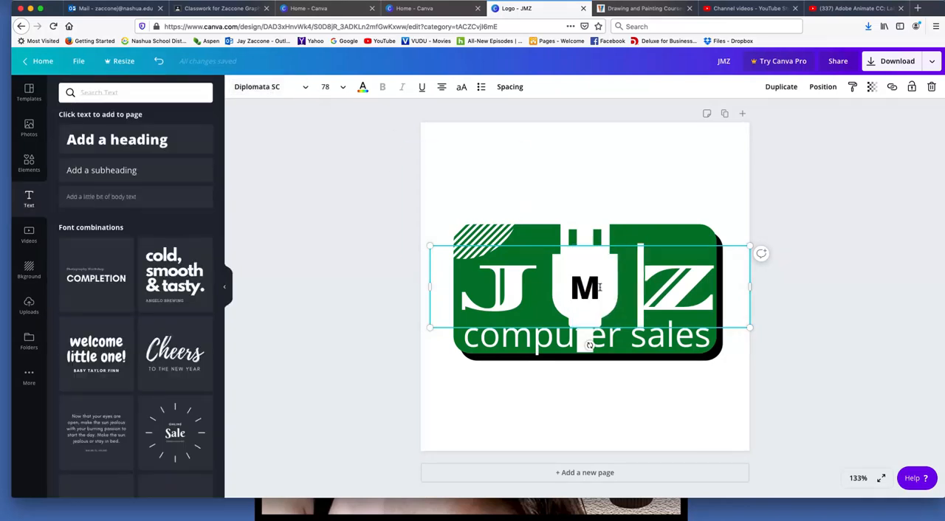
click(477, 132)
Move the J Z text down off the letter M and change the M's font to Diplomata SC
drag(678, 293, 680, 366)
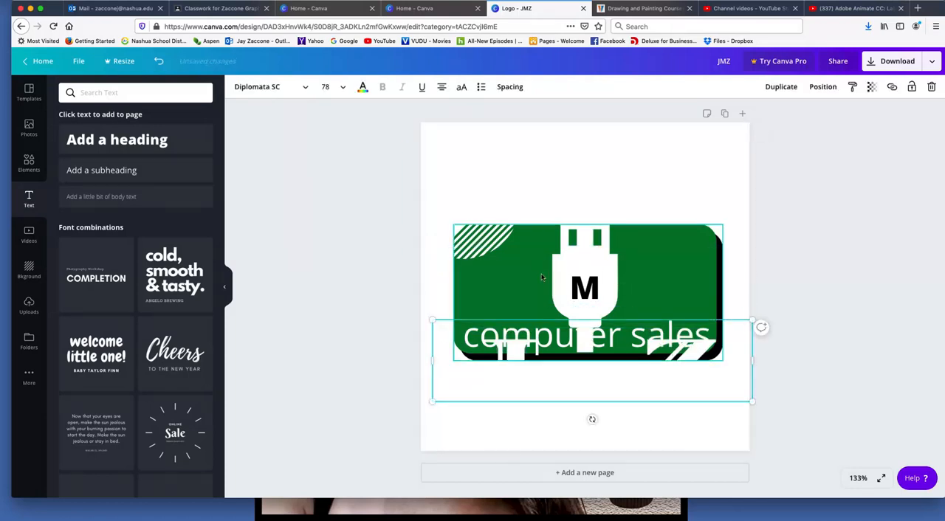
click(586, 289)
click(299, 87)
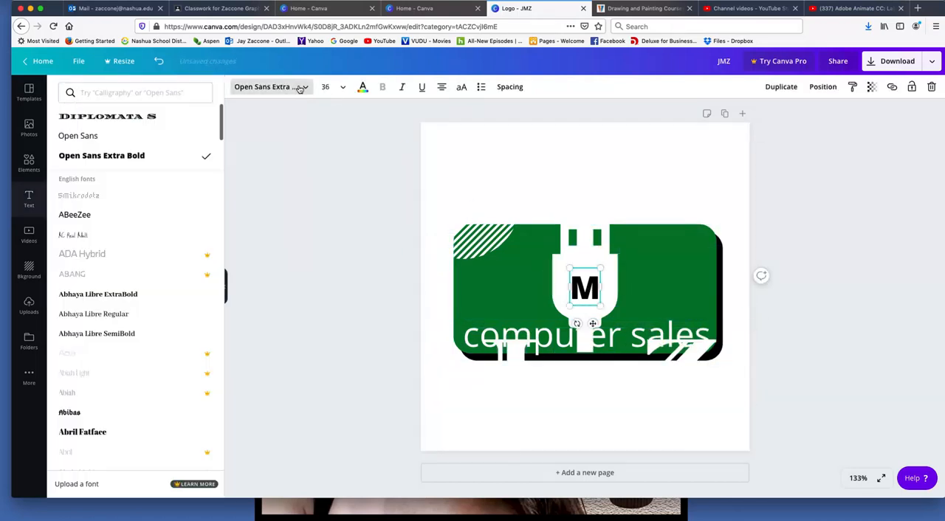
click(164, 89)
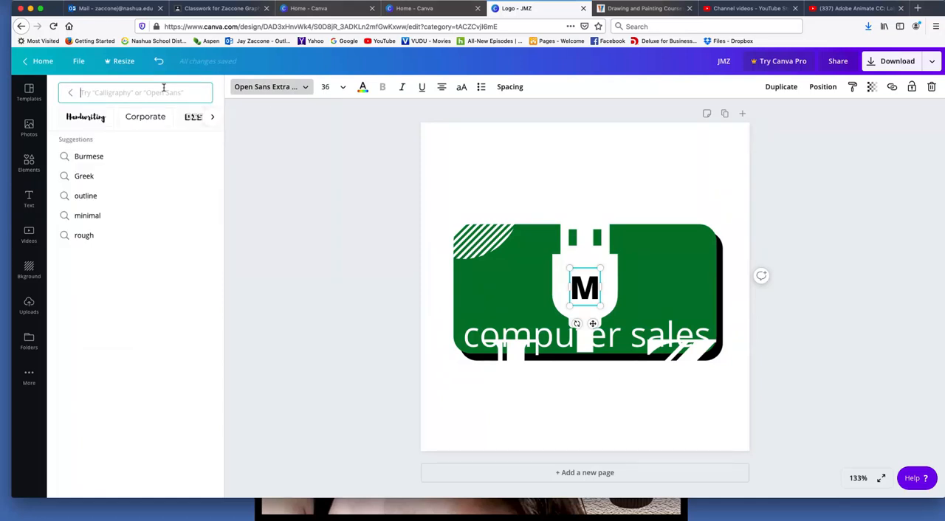
text(di)
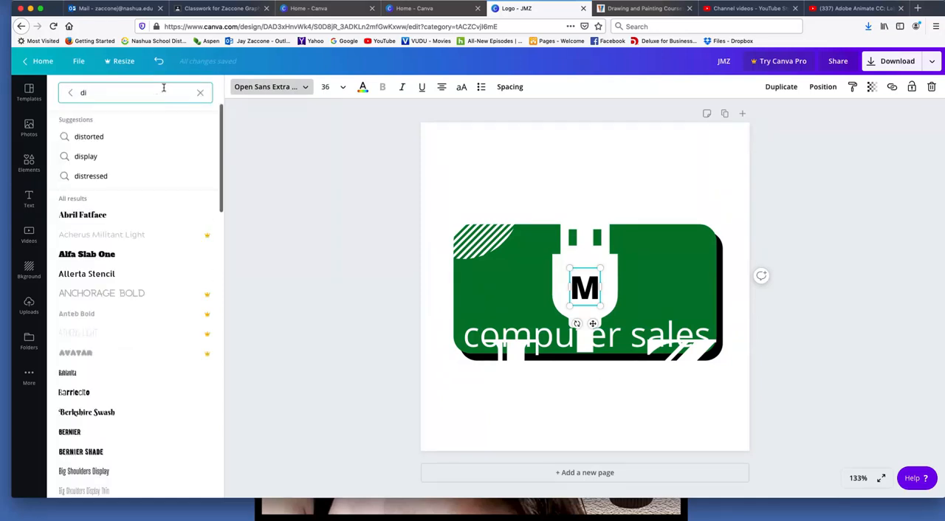
text(pl)
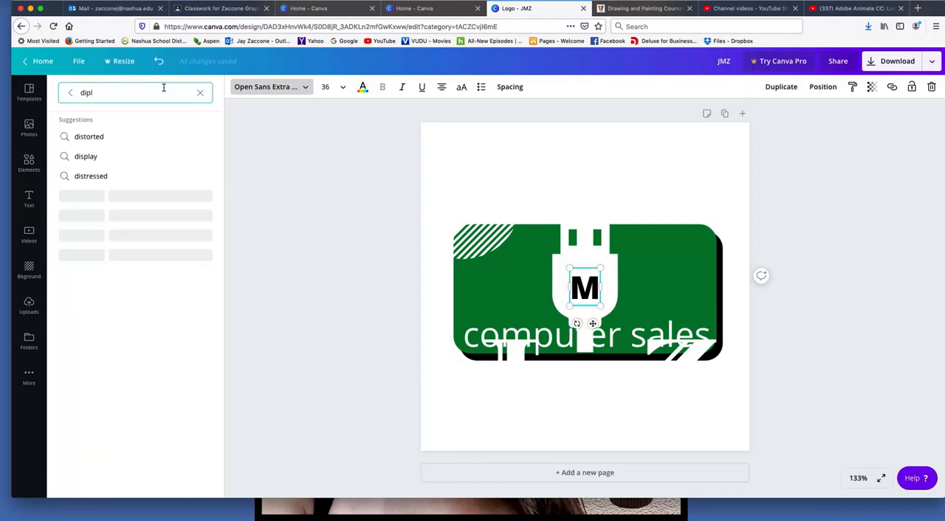
text(omatic)
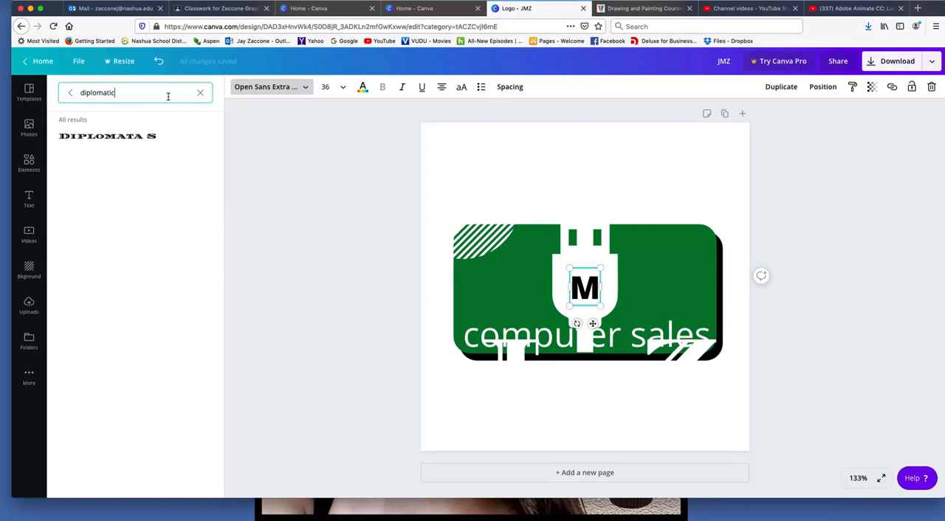
click(161, 139)
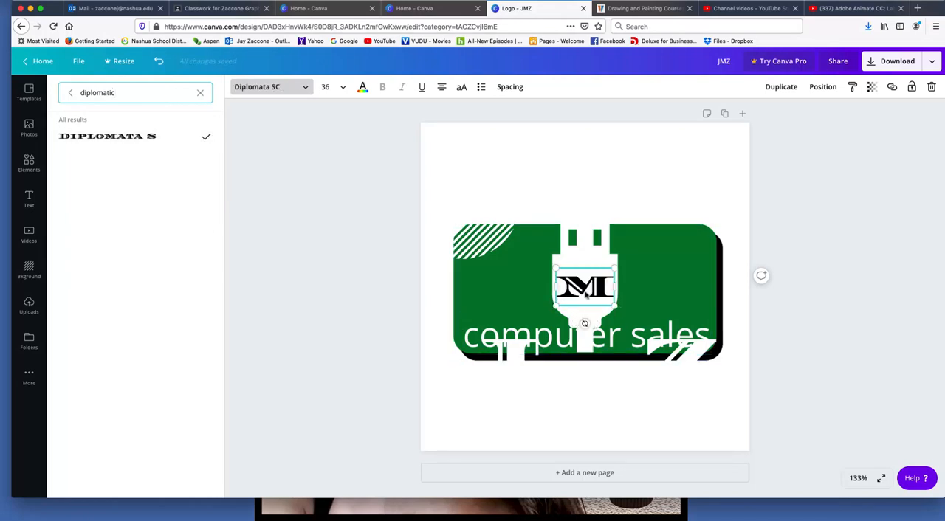
Move the J Z text back up beside the letter M on the USB plug
drag(698, 361, 692, 278)
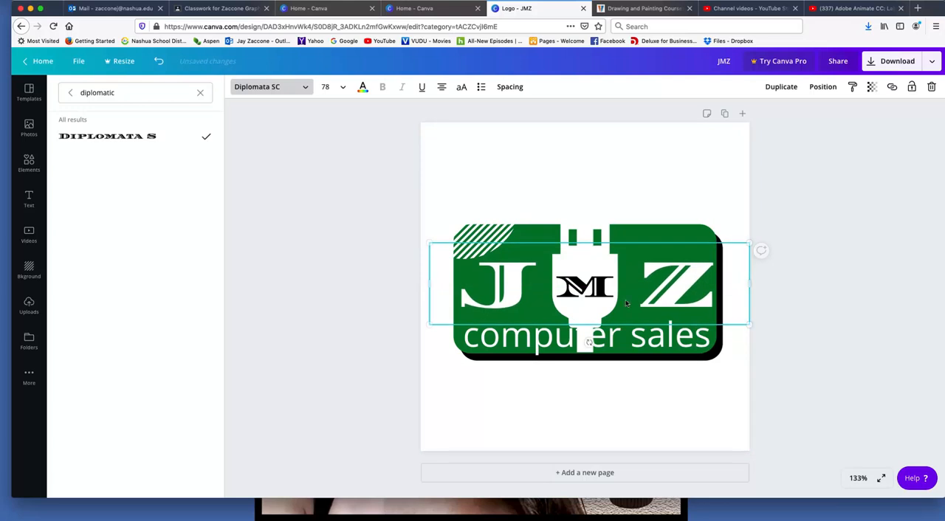
click(592, 409)
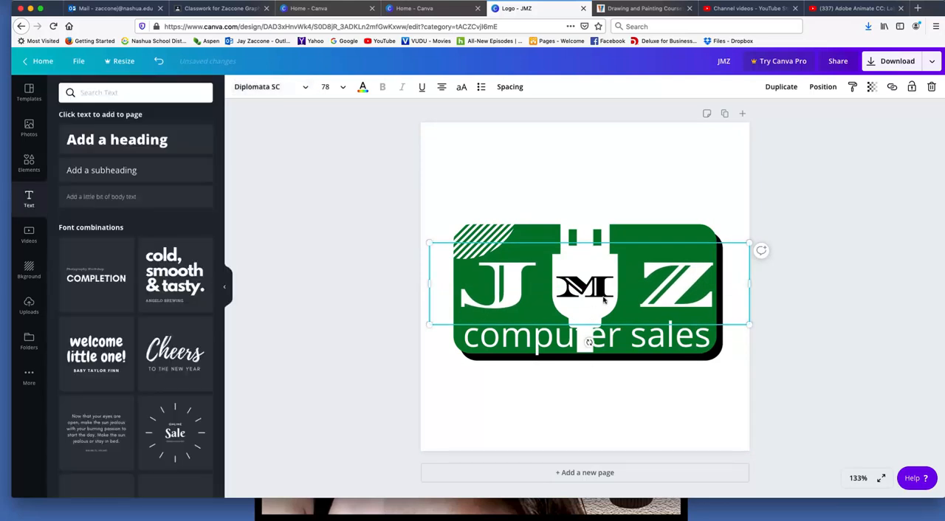
Enlarge the white USB plug slightly so its cable reaches the green rectangle's lower edge
click(585, 390)
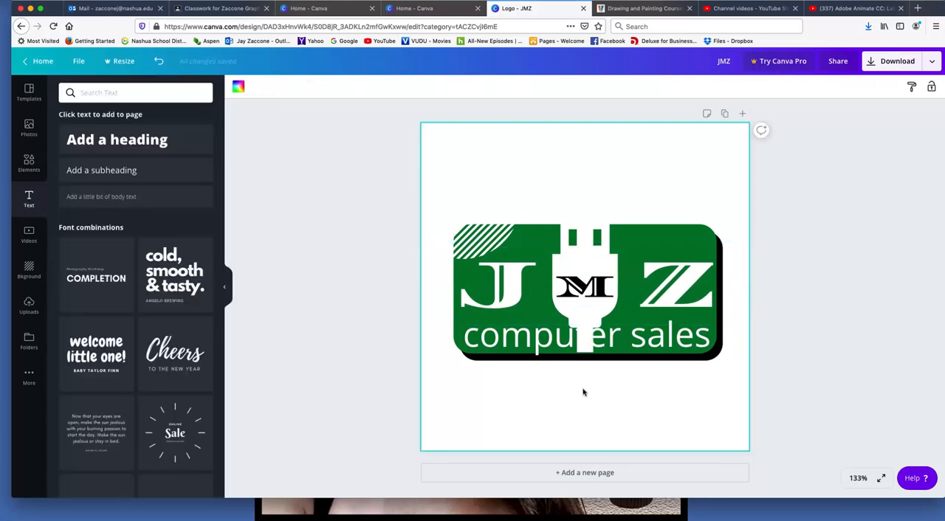
click(585, 351)
click(597, 275)
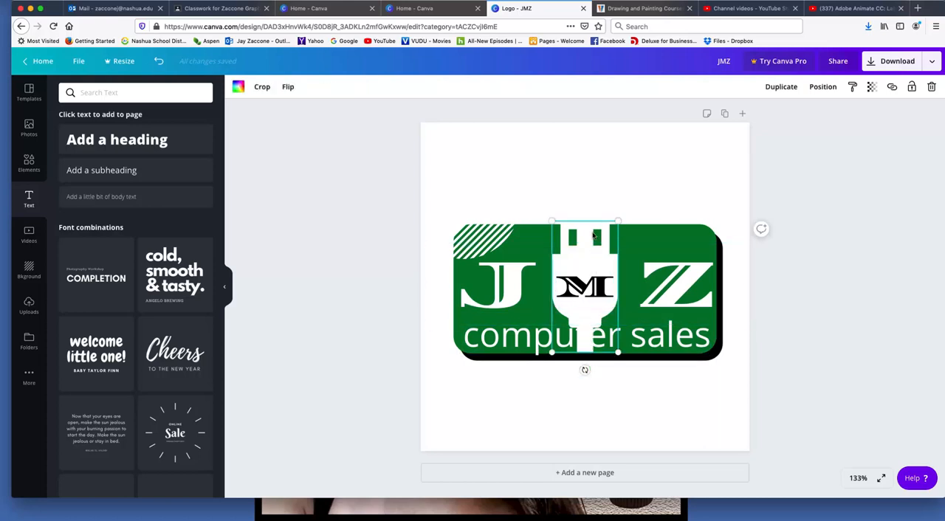
click(616, 346)
click(631, 415)
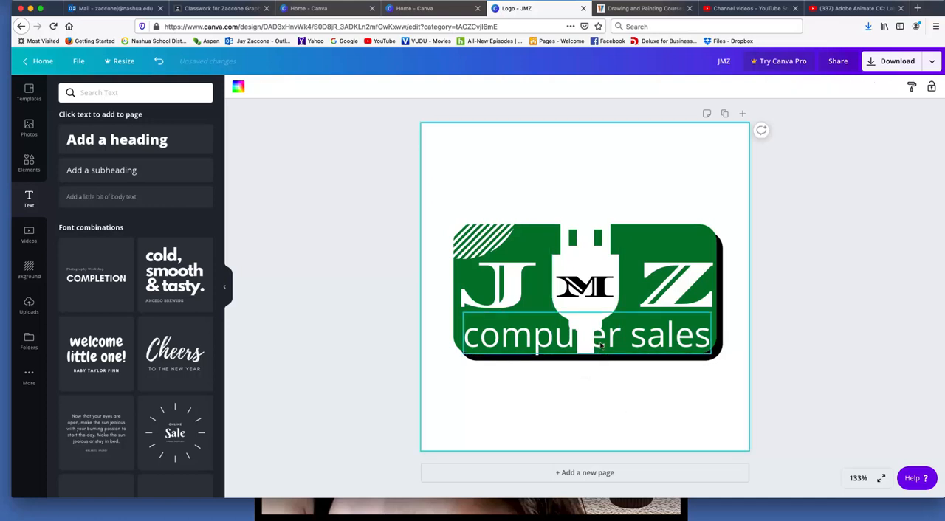
Nudge the computer sales text slightly to the right and change its color to black
mouse_move(562, 347)
mouse_down()
mouse_move(539, 347)
mouse_move(562, 342)
mouse_up()
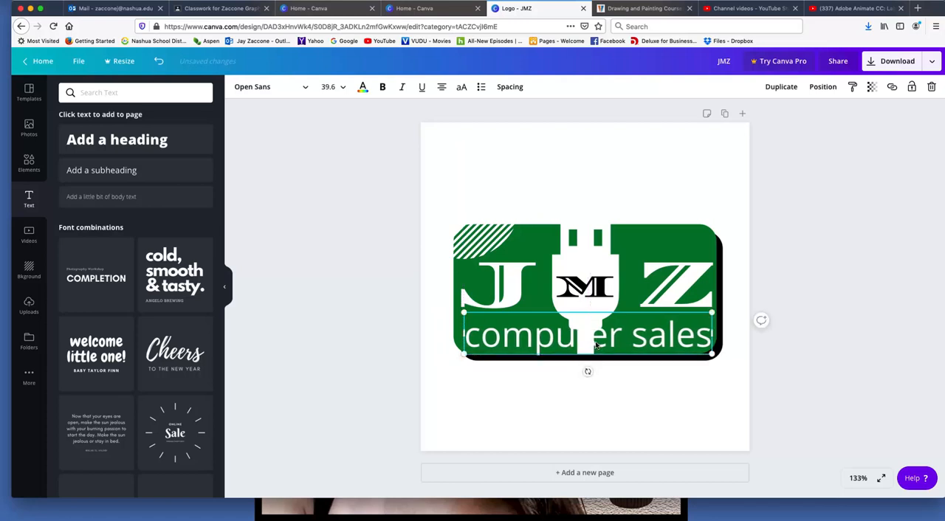
triple_click(595, 342)
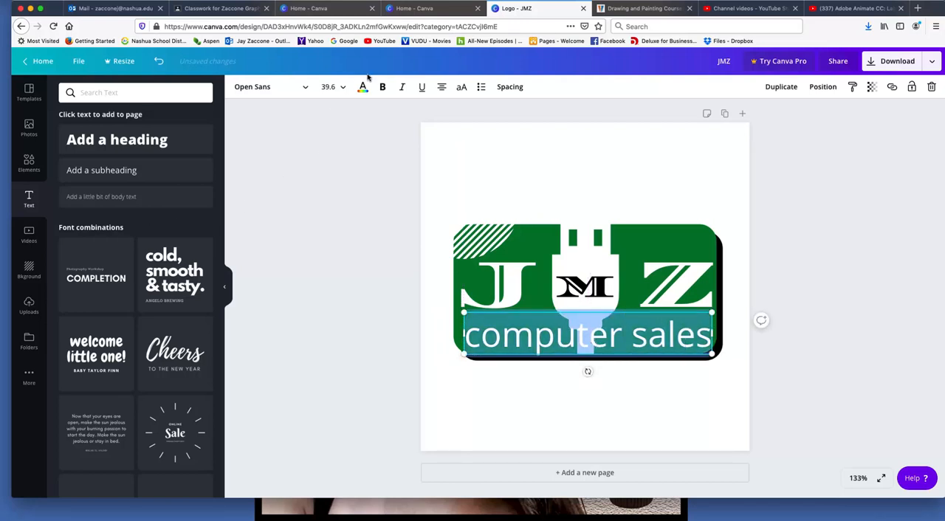
click(362, 87)
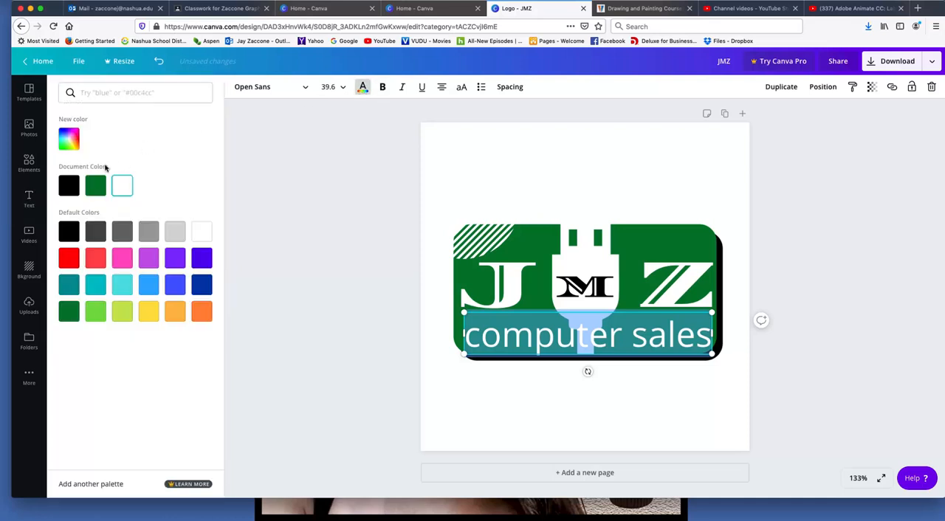
click(75, 186)
click(257, 223)
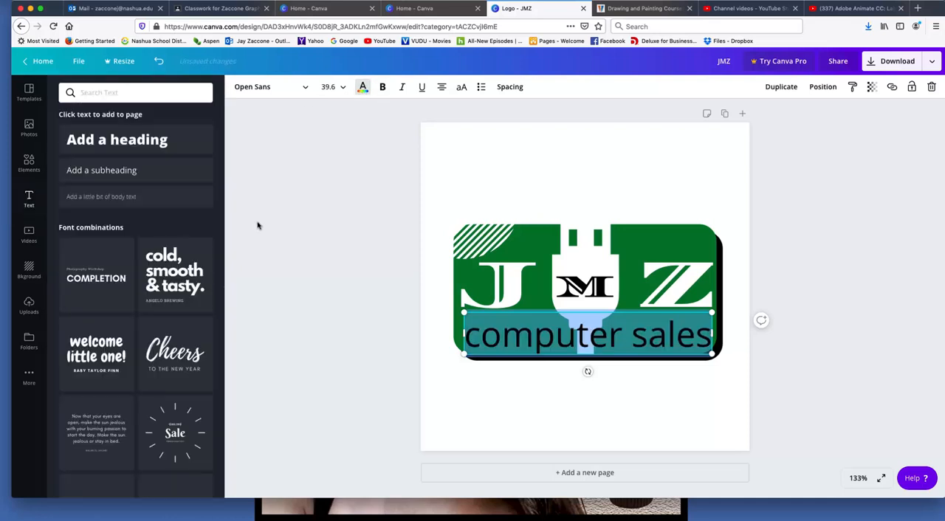
click(362, 192)
Delete the white striped circle from the green rectangle's upper-left corner
click(484, 244)
drag(483, 243, 556, 285)
click(931, 87)
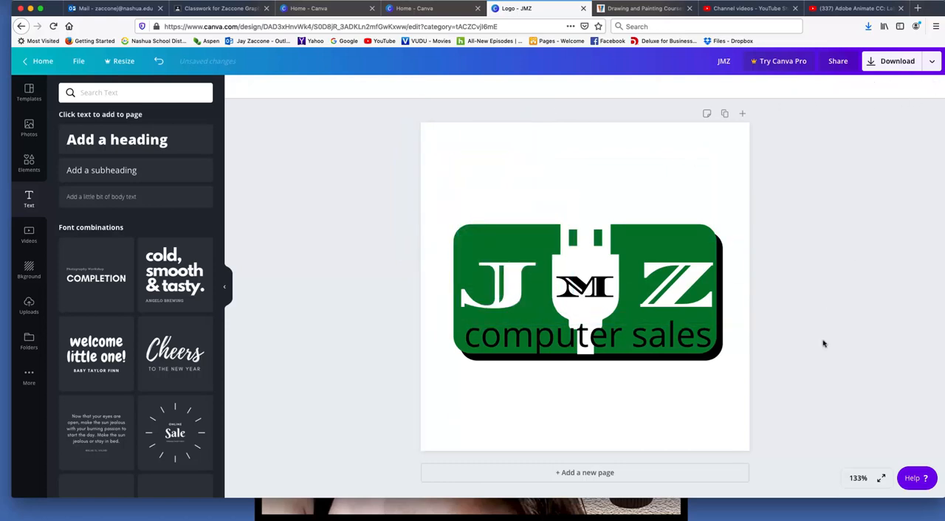
Duplicate the white USB plug, move the copy up above the rectangle and color it black
click(610, 231)
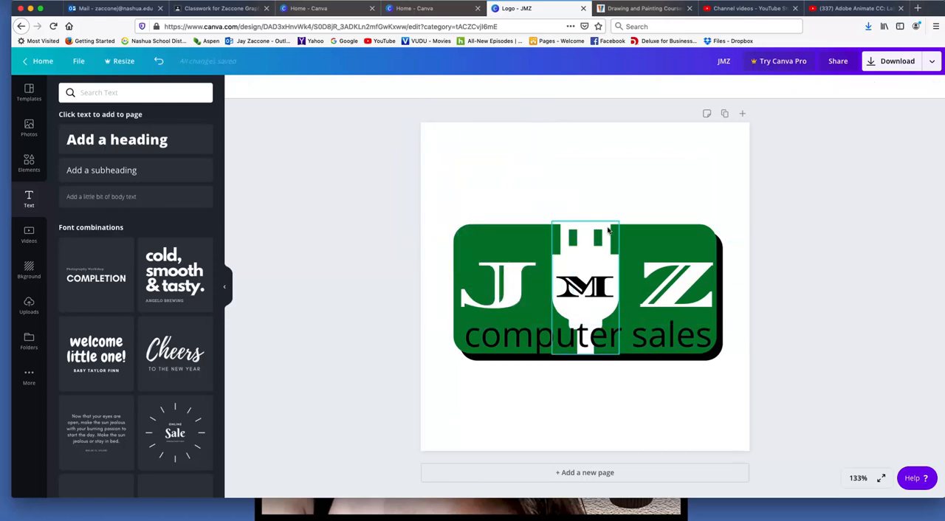
drag(608, 231, 637, 227)
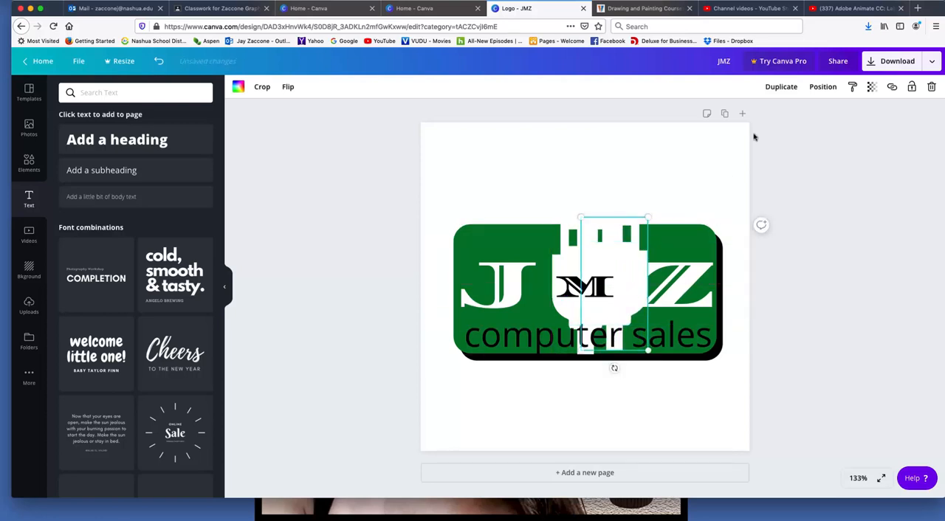
drag(630, 240, 639, 160)
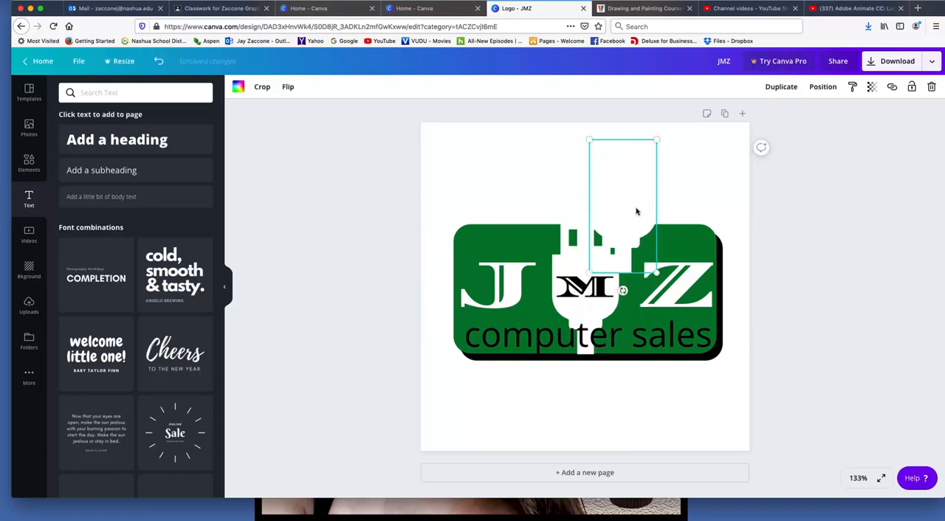
click(238, 87)
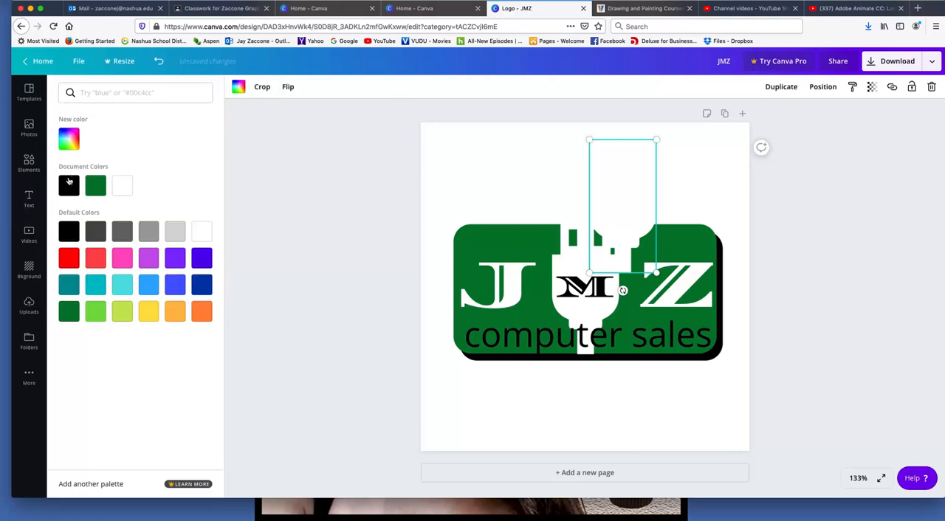
click(68, 183)
click(652, 197)
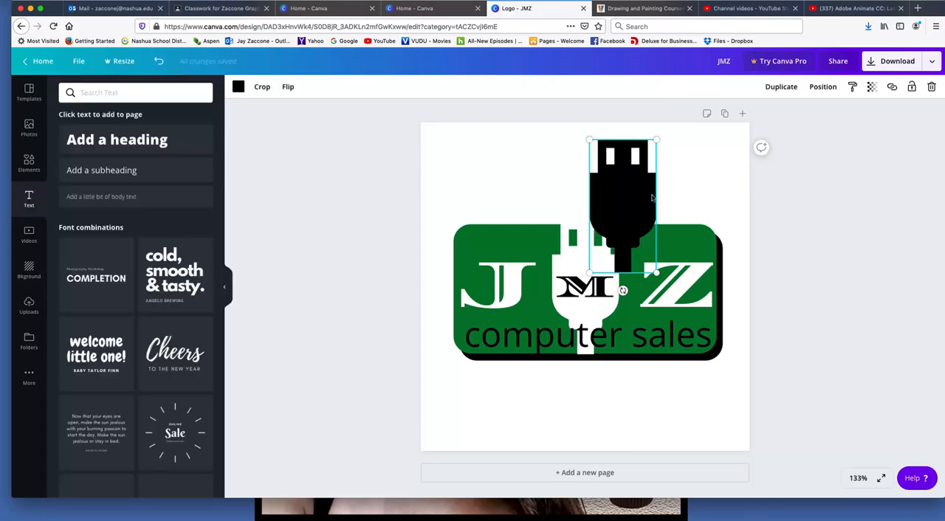
Place the black plug over the white plug, offset slightly to the right, and send it to the back
drag(624, 208, 595, 288)
click(820, 87)
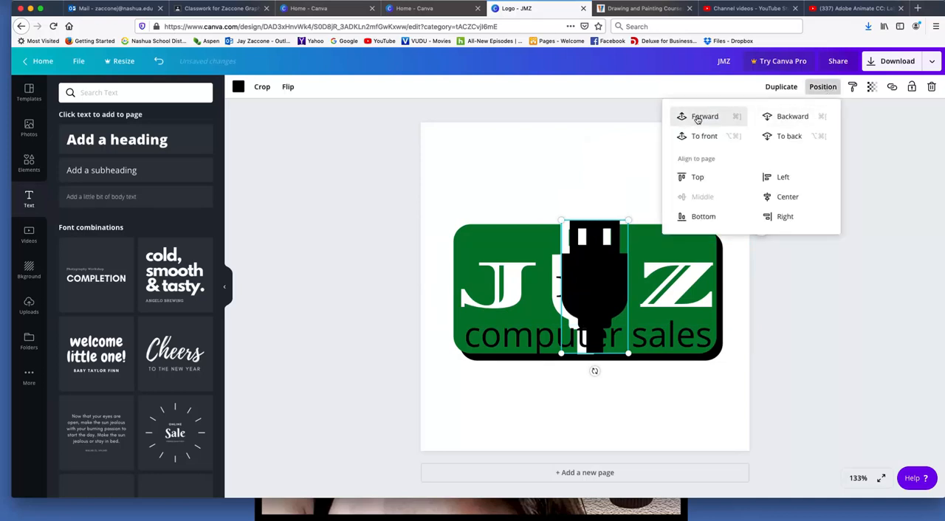
click(788, 137)
click(486, 160)
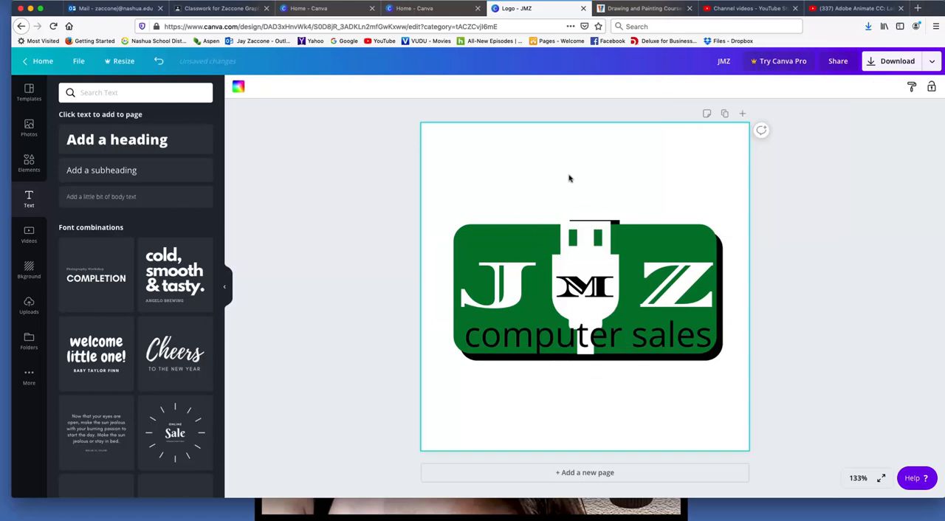
Send the green rectangle and its black shadow to the back, behind the black plug
click(715, 241)
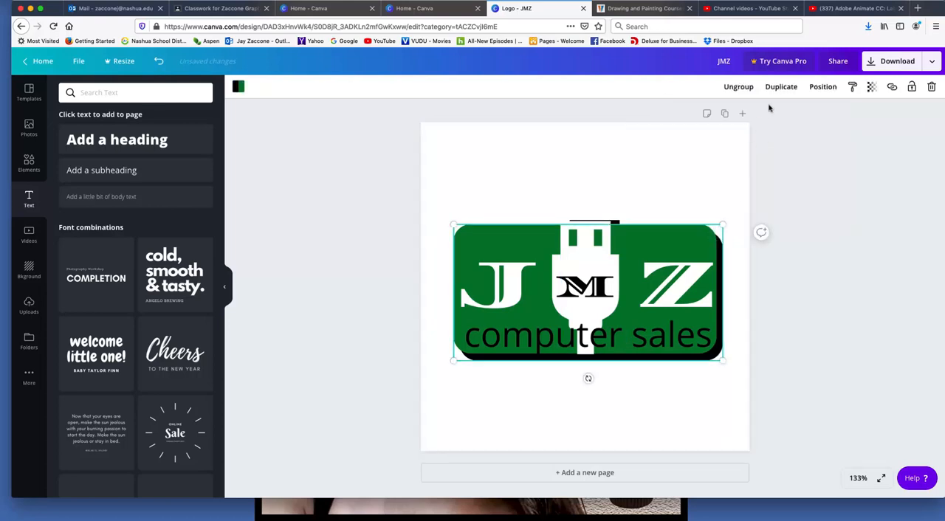
click(820, 87)
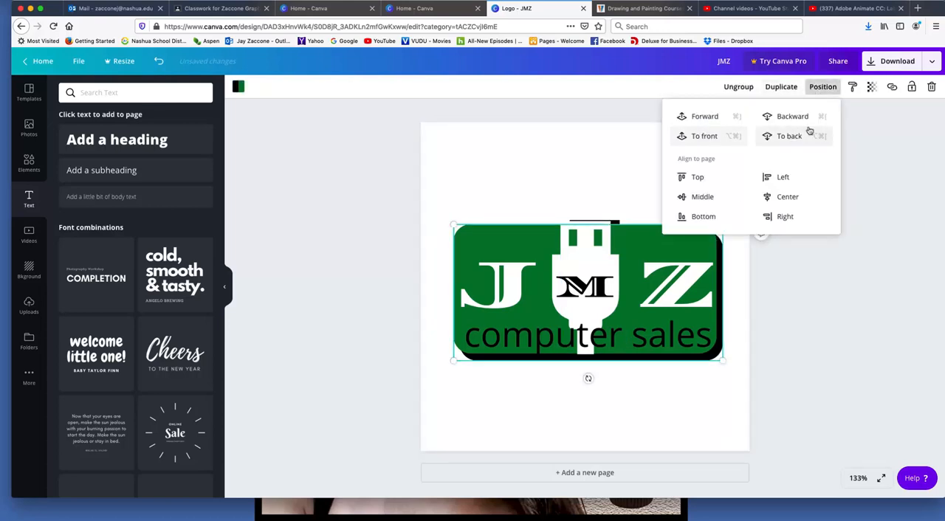
click(791, 135)
click(824, 251)
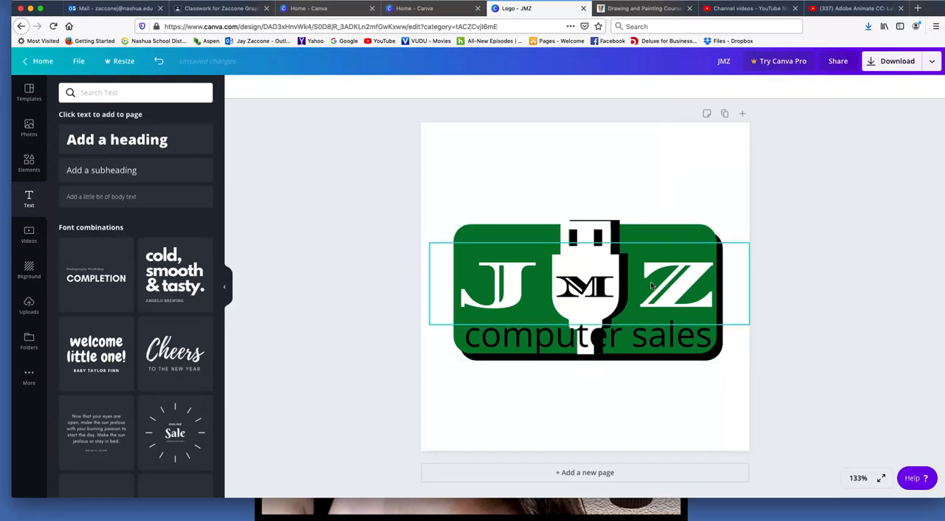
Nudge the black plug left until it forms a narrow shadow along the white plug's right side
click(619, 229)
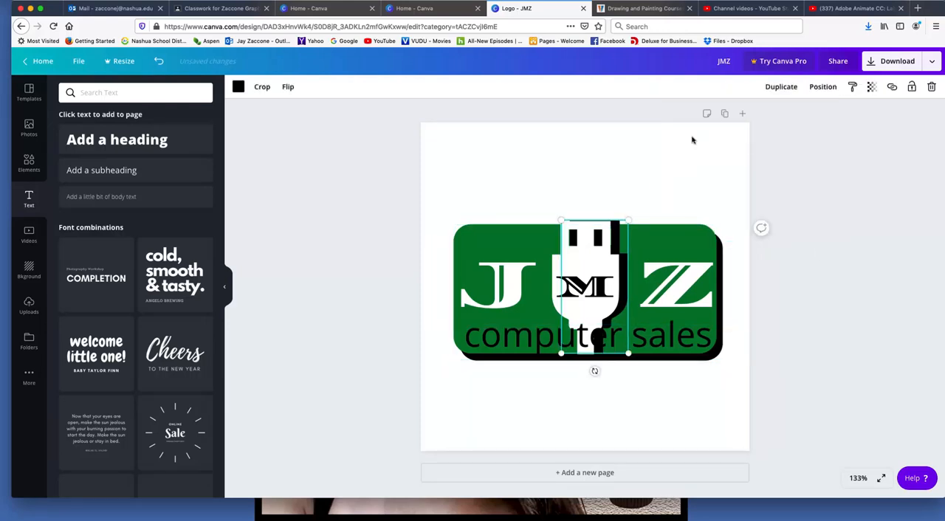
key(Left)
key(Left)
key(Left)
key(Left)
key(Left)
key(Left)
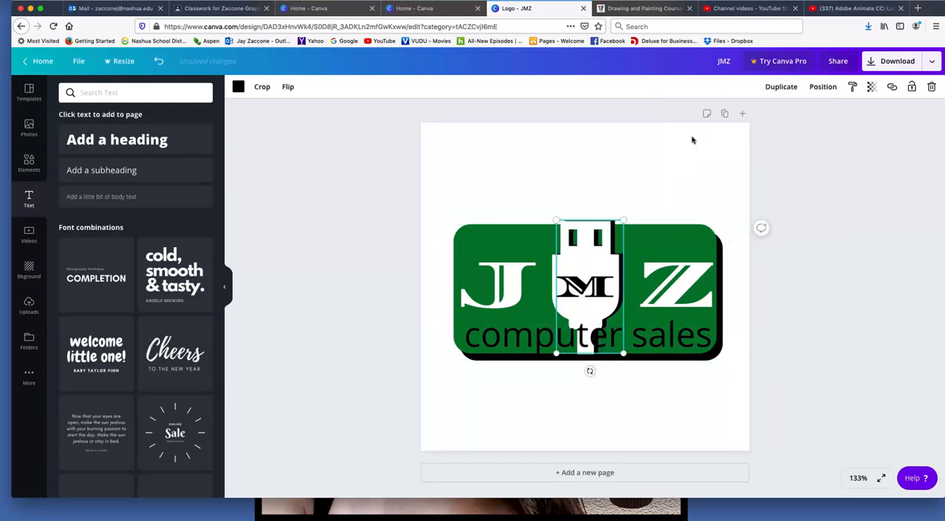
key(Left)
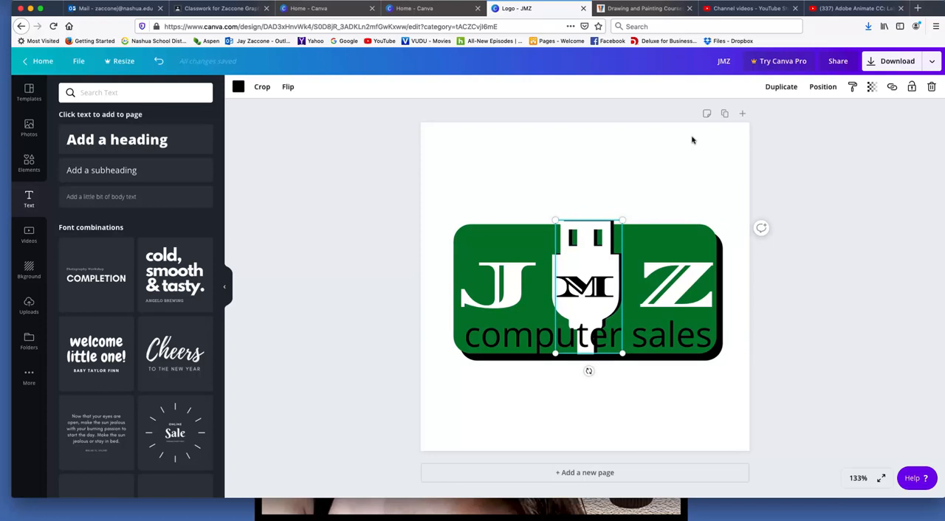
click(595, 185)
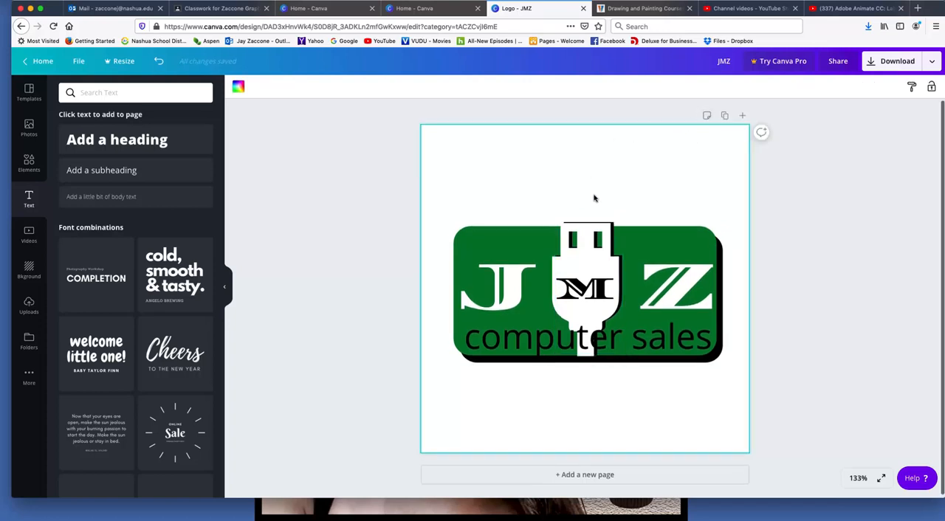
Select the white and black plugs together and shrink them slightly to fit the green rectangle's upper edge
click(609, 227)
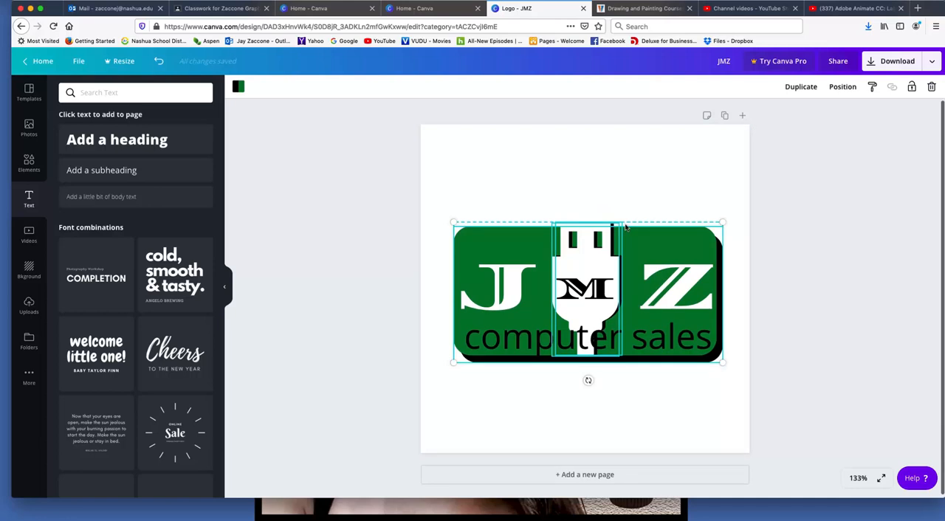
shift+click(661, 235)
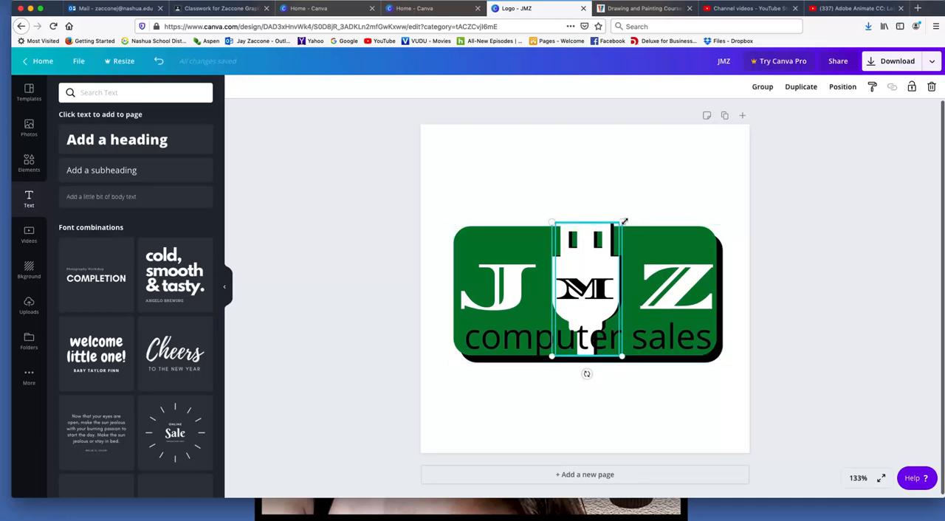
mouse_move(622, 221)
mouse_down()
mouse_move(626, 213)
mouse_move(619, 221)
mouse_up()
click(631, 182)
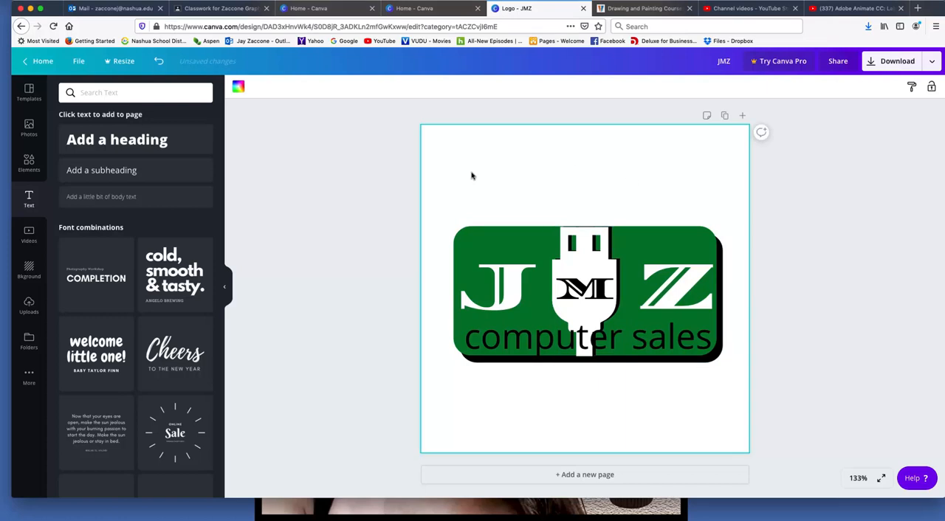
click(501, 338)
click(480, 338)
click(471, 338)
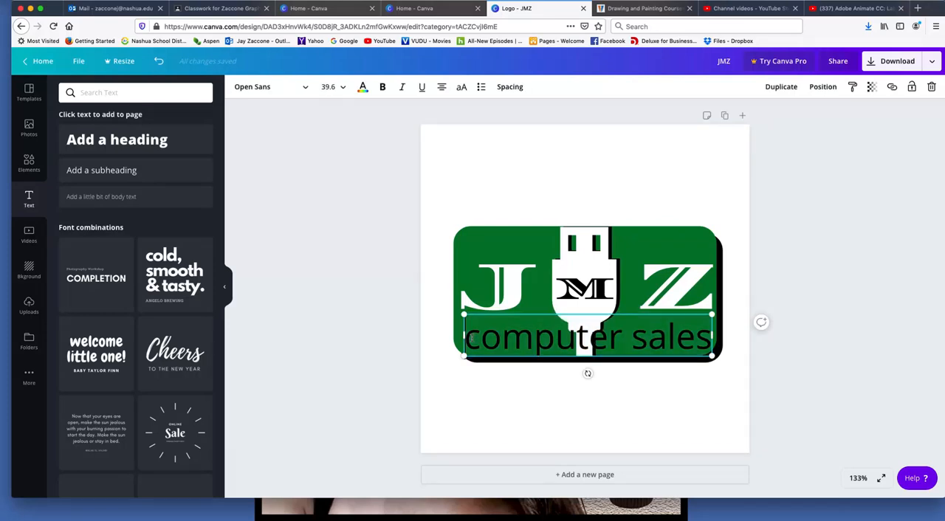
click(521, 440)
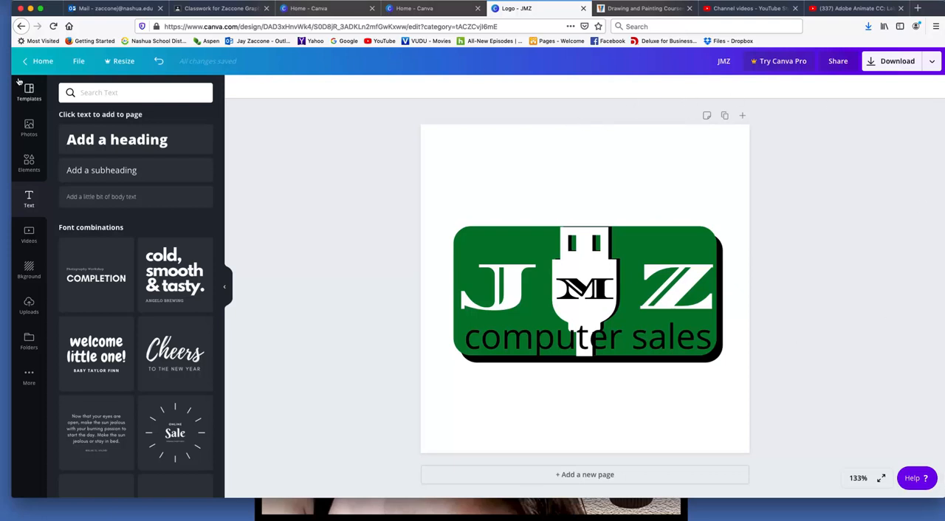
Download the logo as a PNG and choose to save the file
click(881, 62)
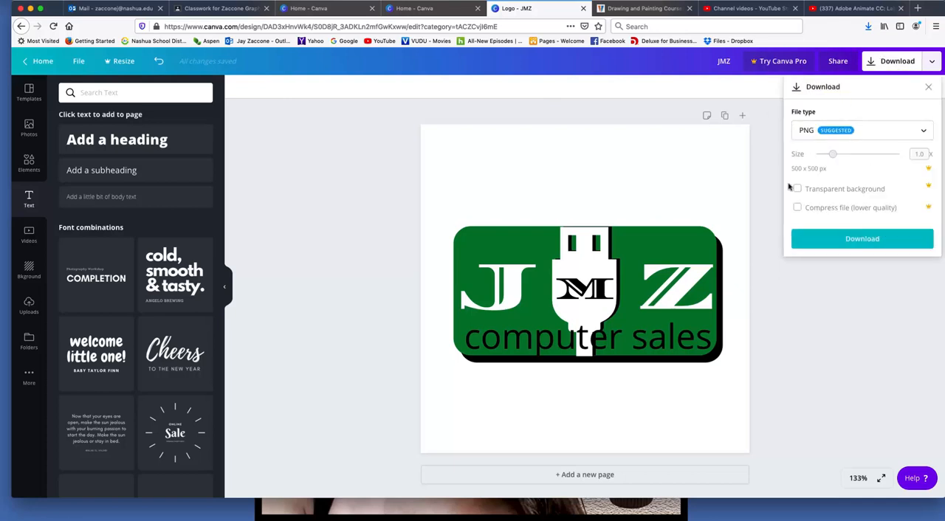
click(860, 240)
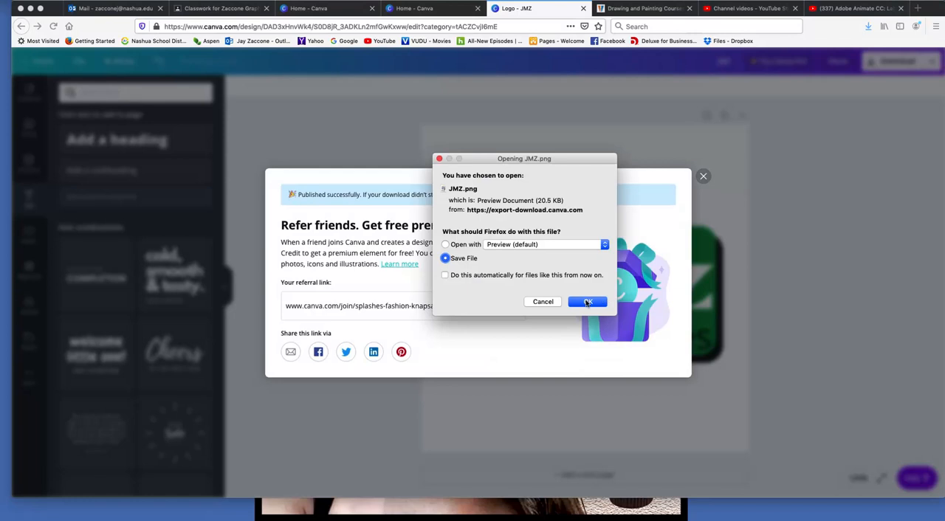
click(588, 303)
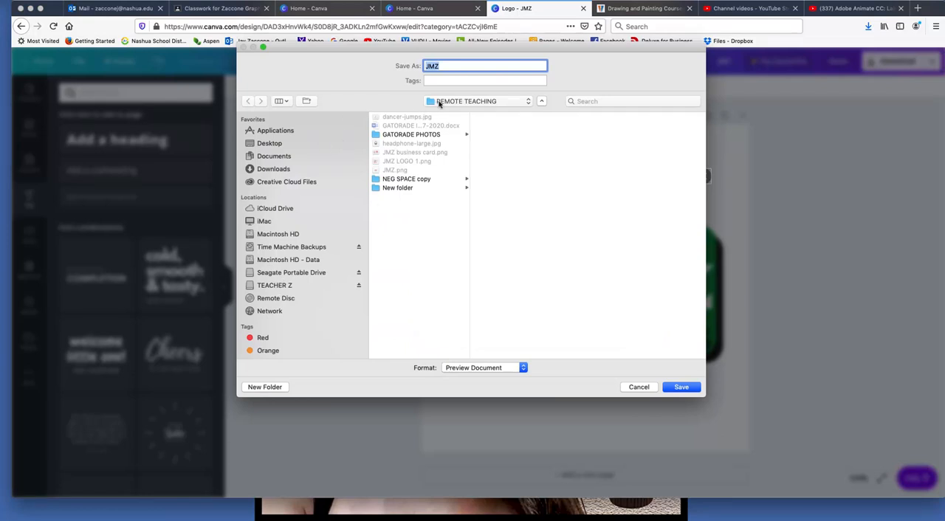
Save the logo as JMZ 2 in the REMOTE TEACHING folder without replacing JMZ.png, and close the referral dialog
click(396, 211)
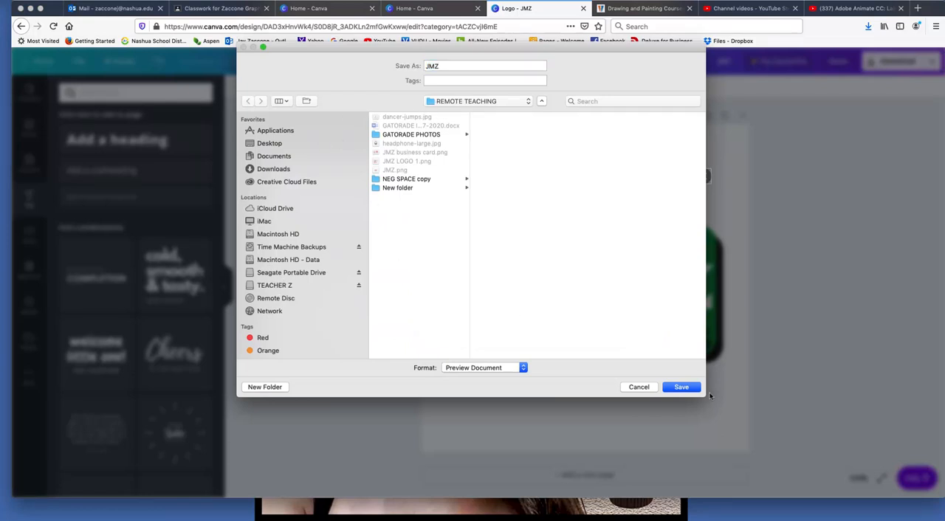
click(682, 389)
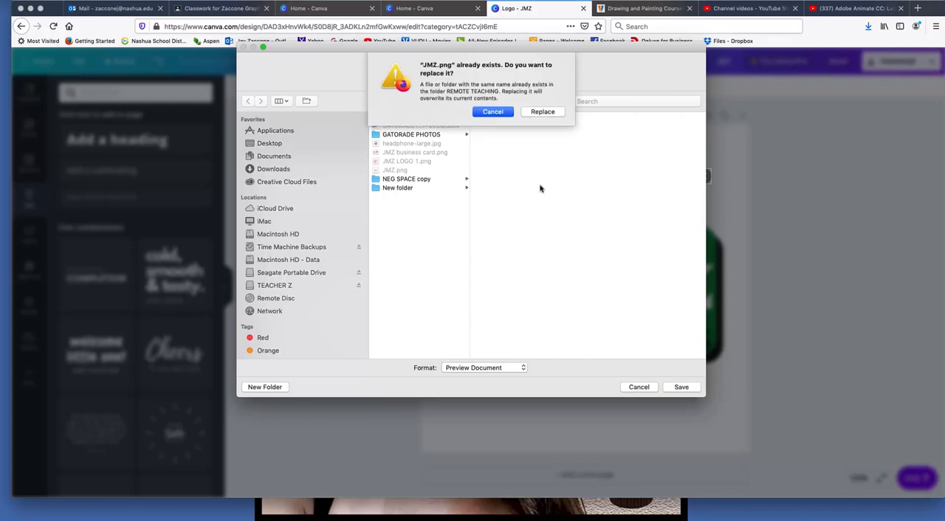
click(506, 115)
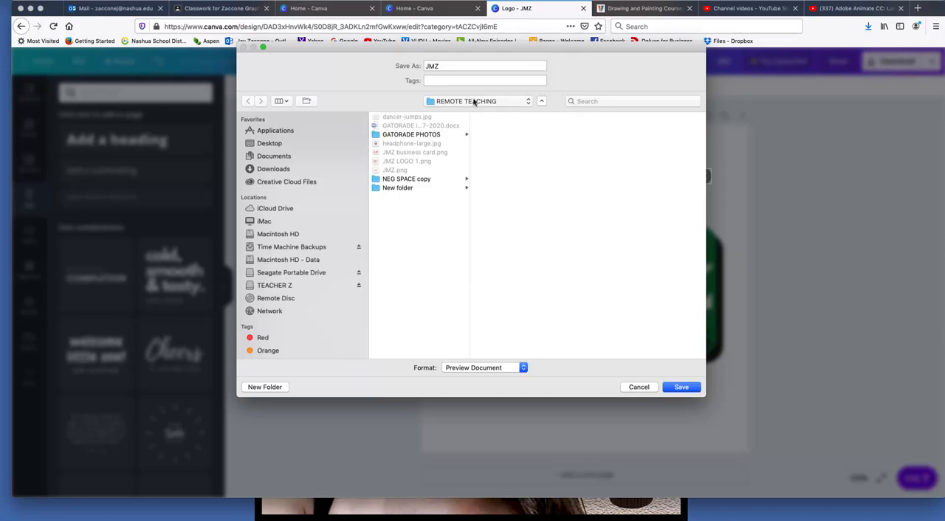
click(443, 65)
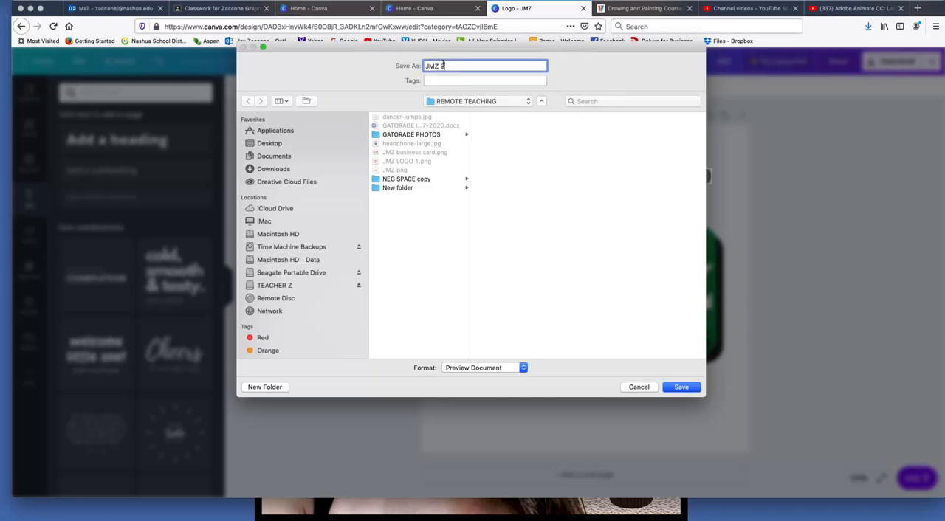
click(681, 387)
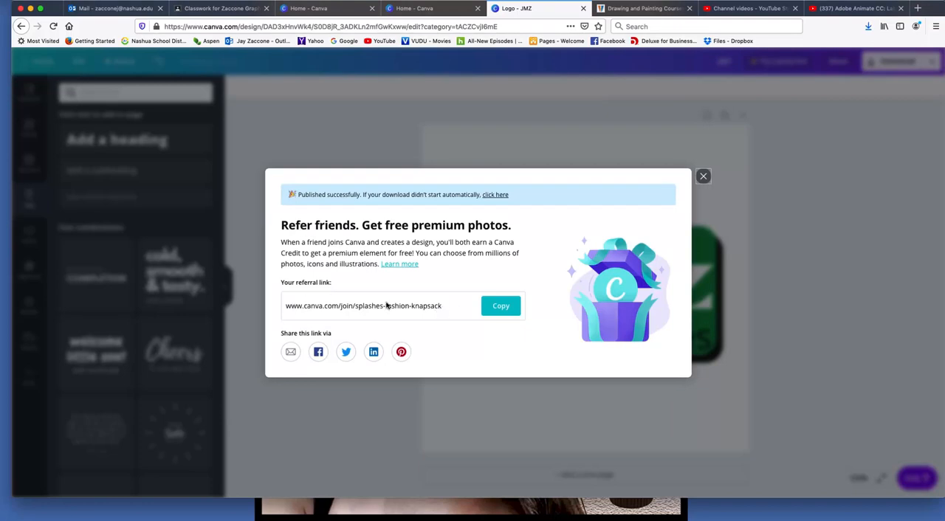
click(499, 303)
click(703, 178)
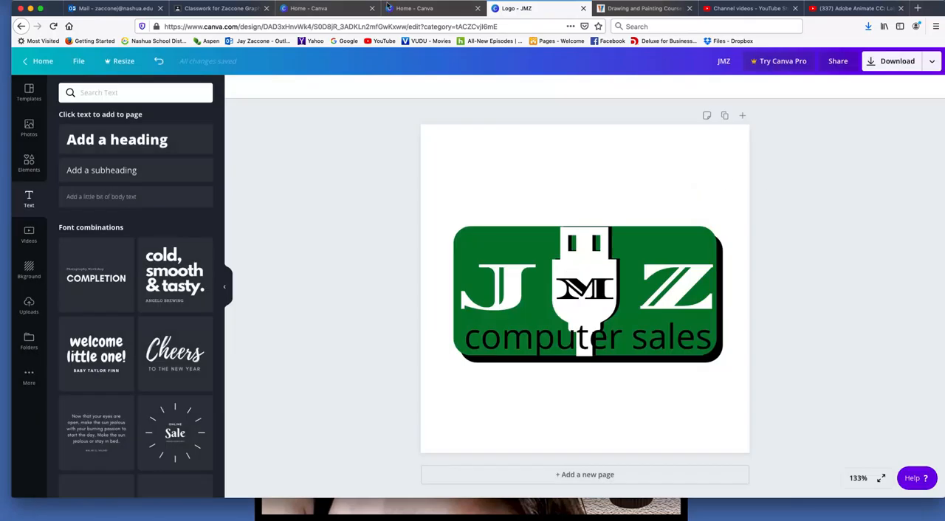